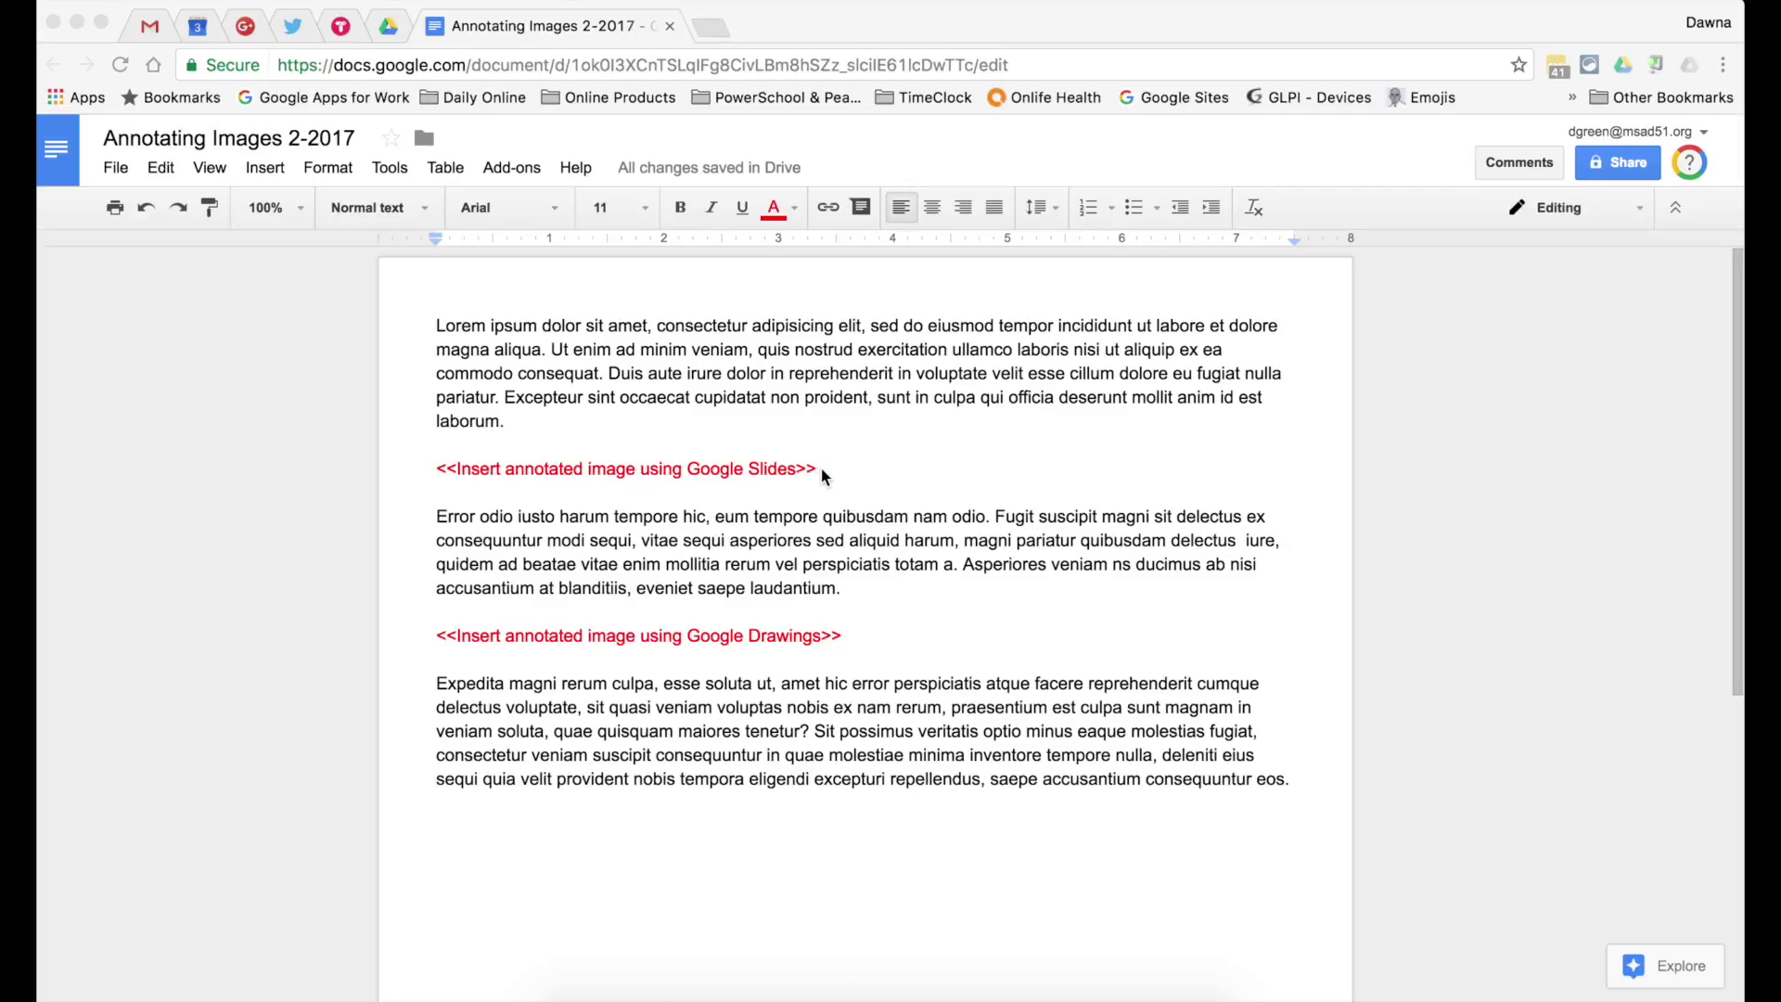
Select the red Google Slides placeholder line and start a new presentation from File > New.
drag(821, 469, 425, 474)
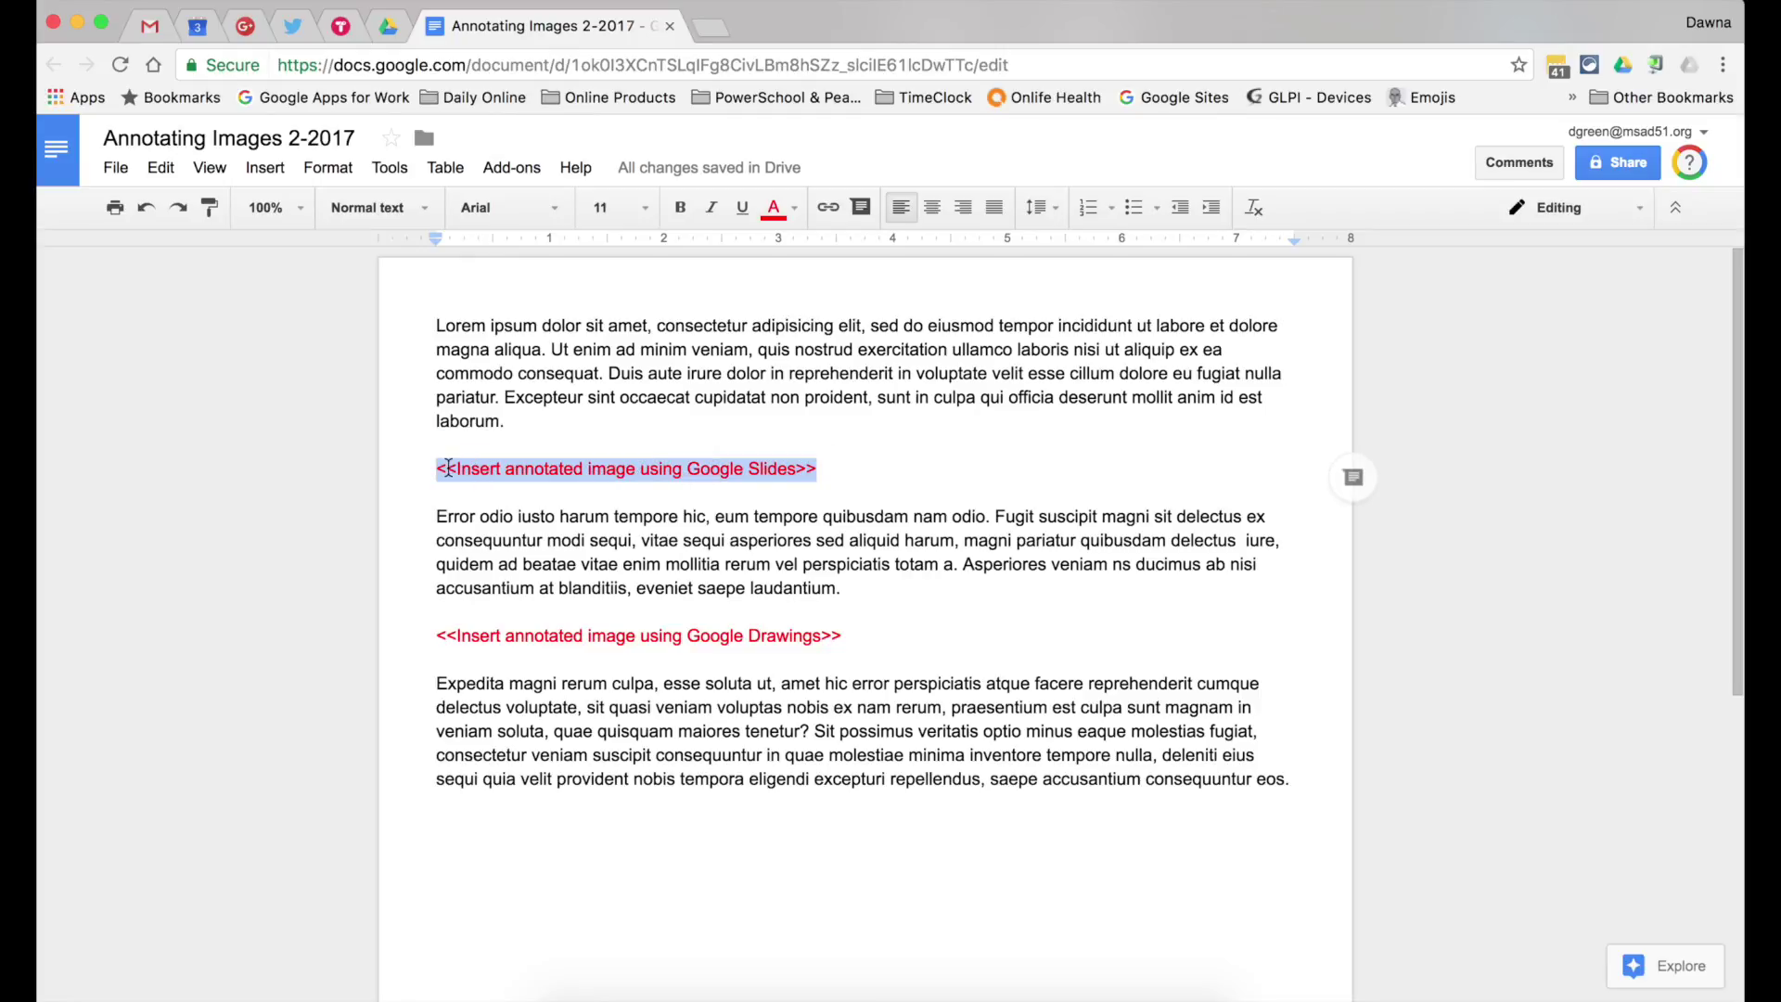
click(124, 168)
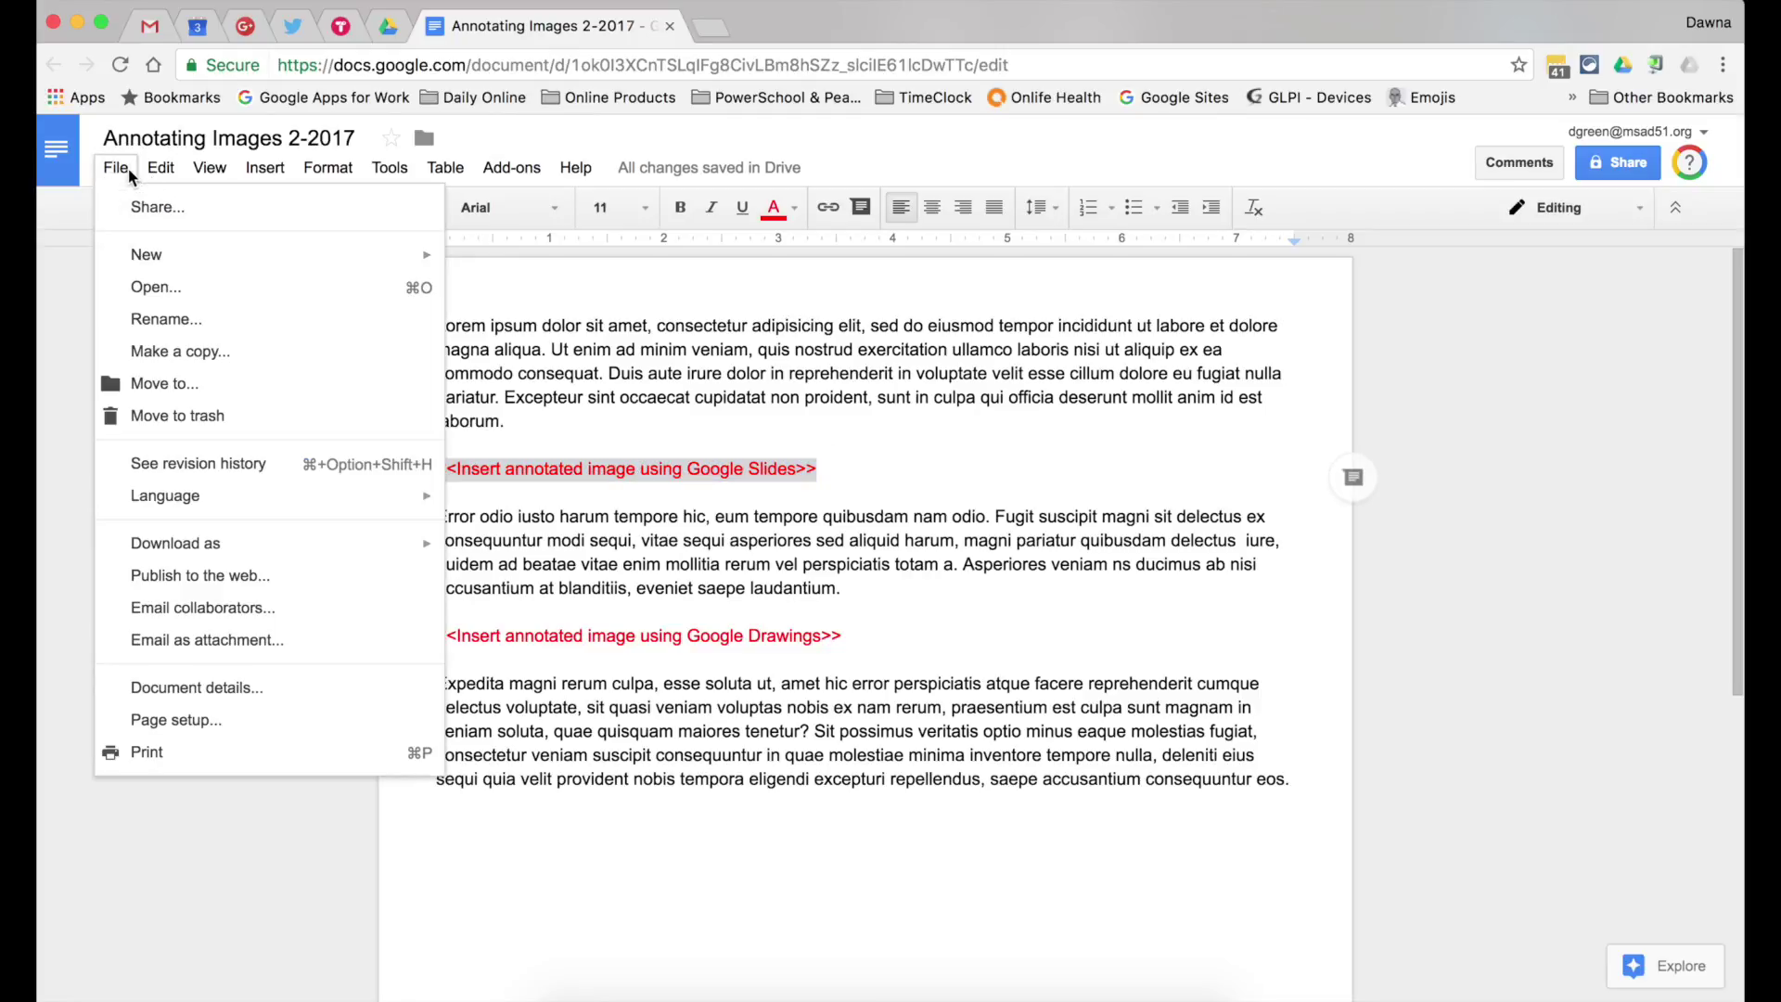
mouse_move(163, 258)
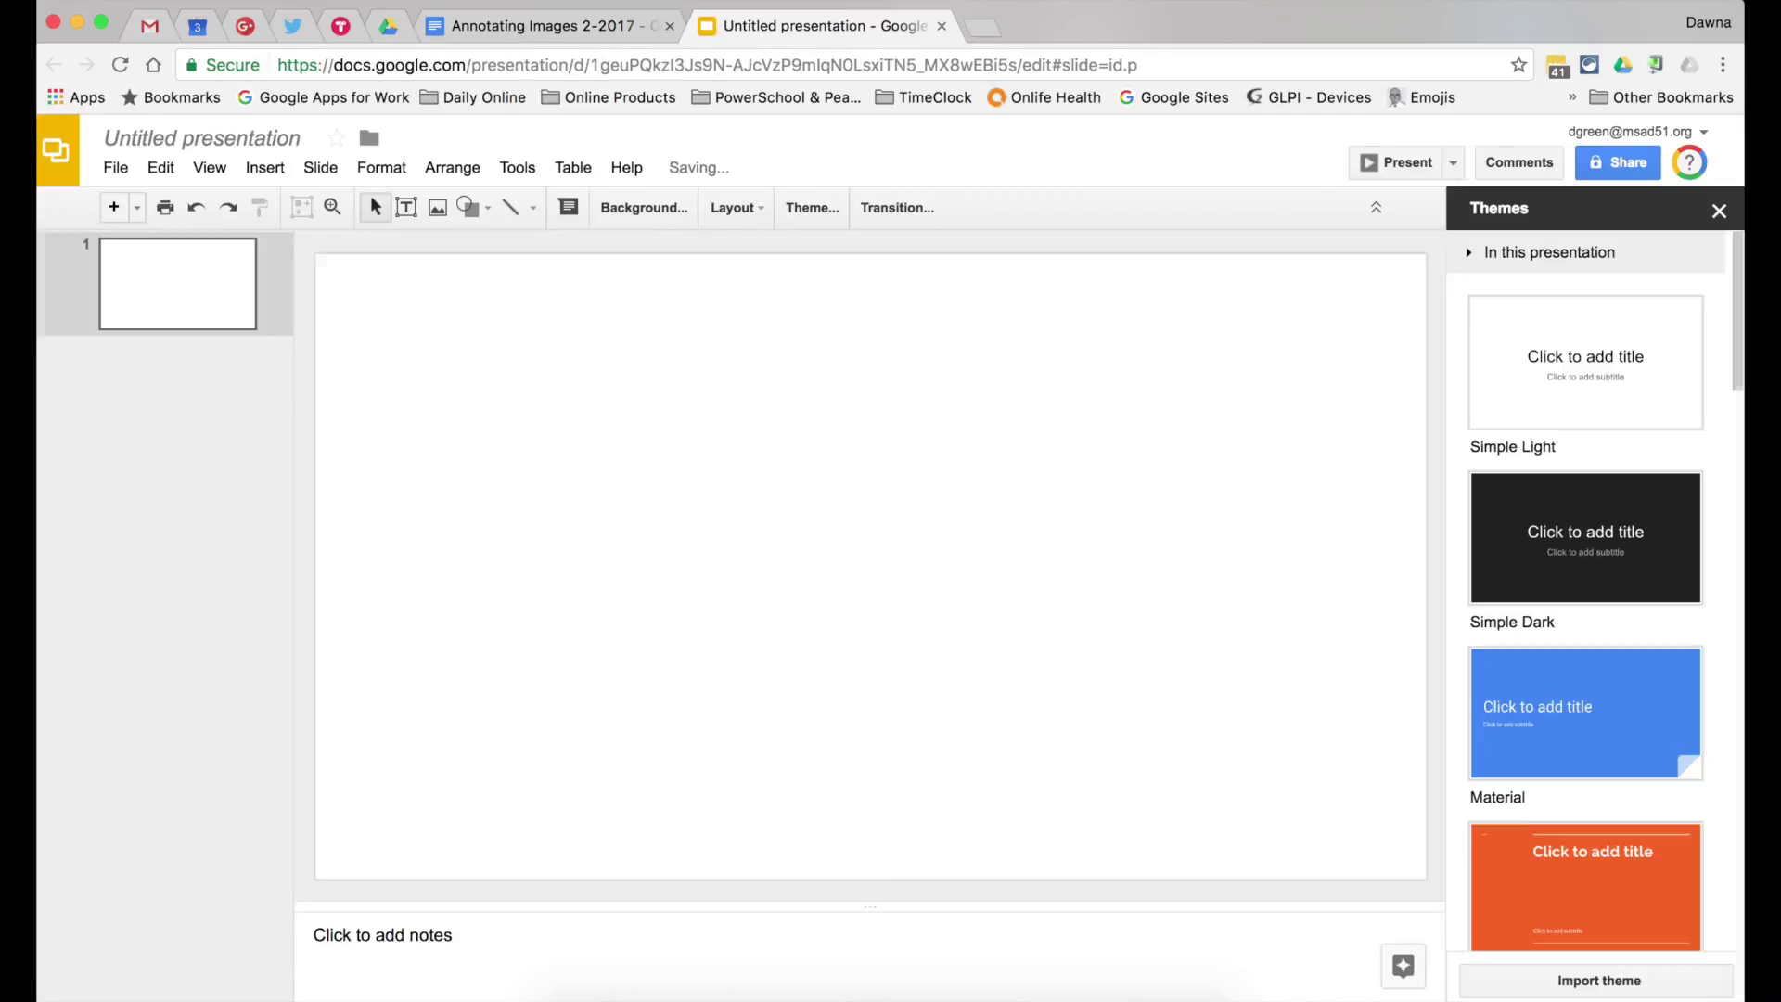
Upload the map screenshot from the computer onto the first slide.
click(265, 170)
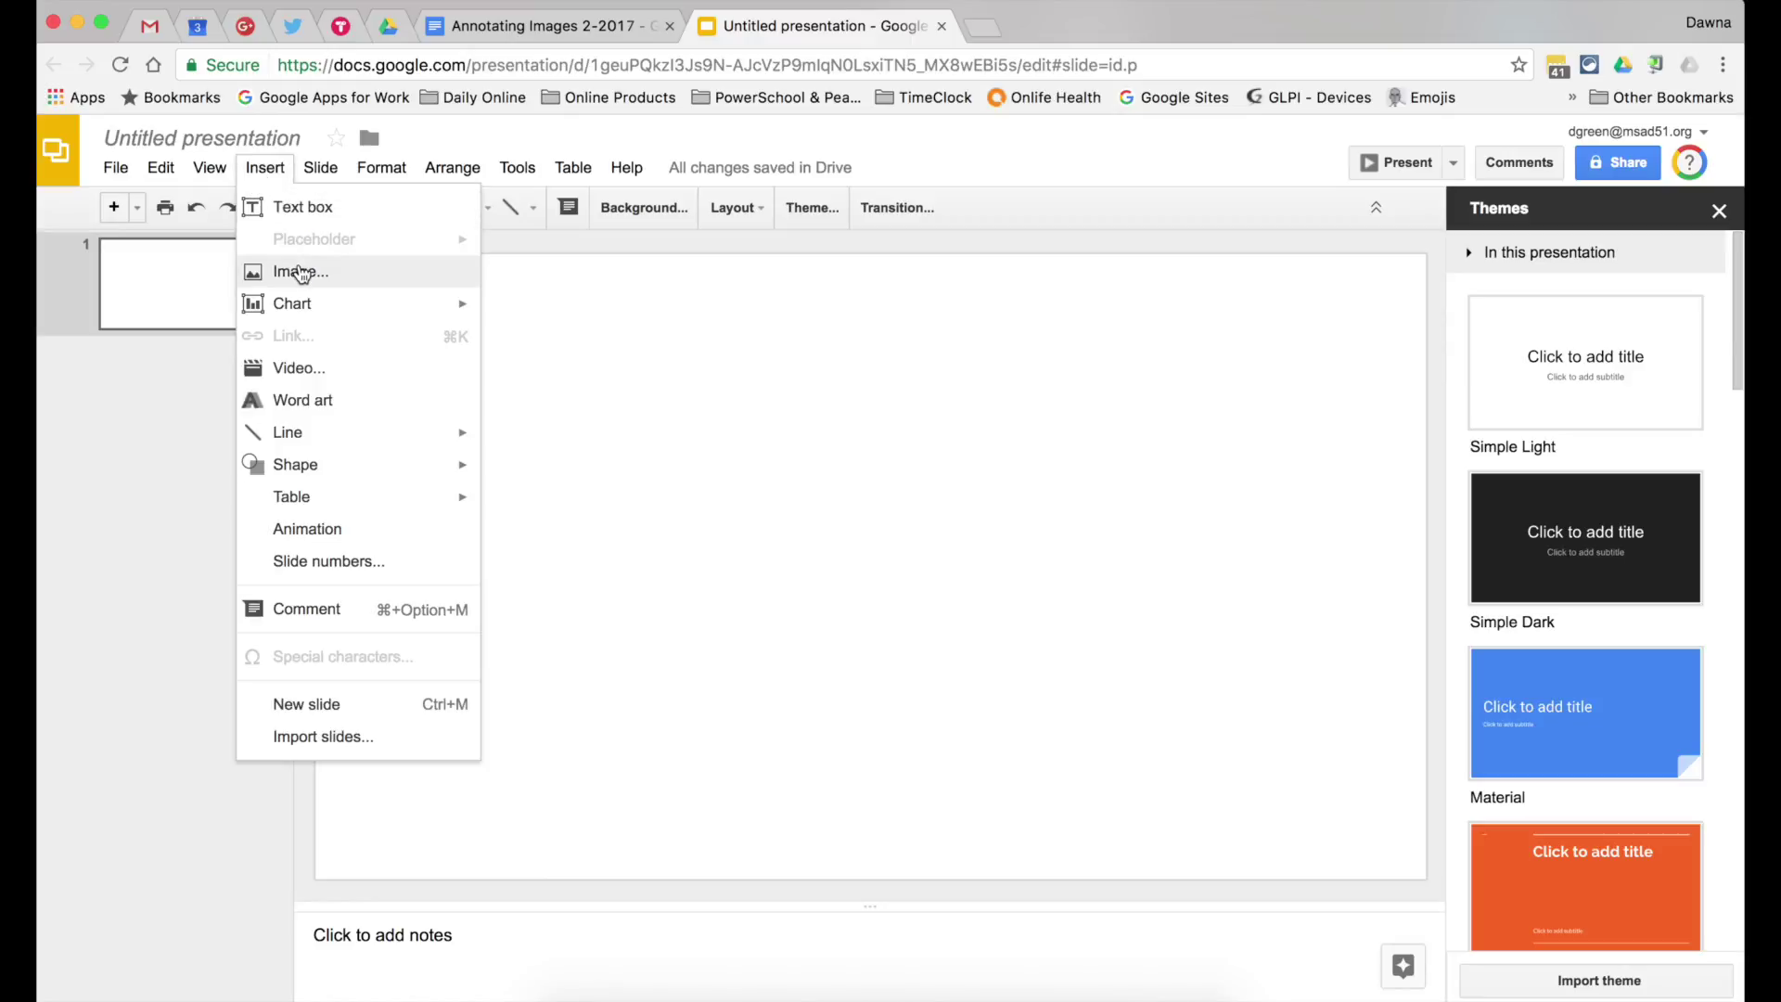
click(296, 271)
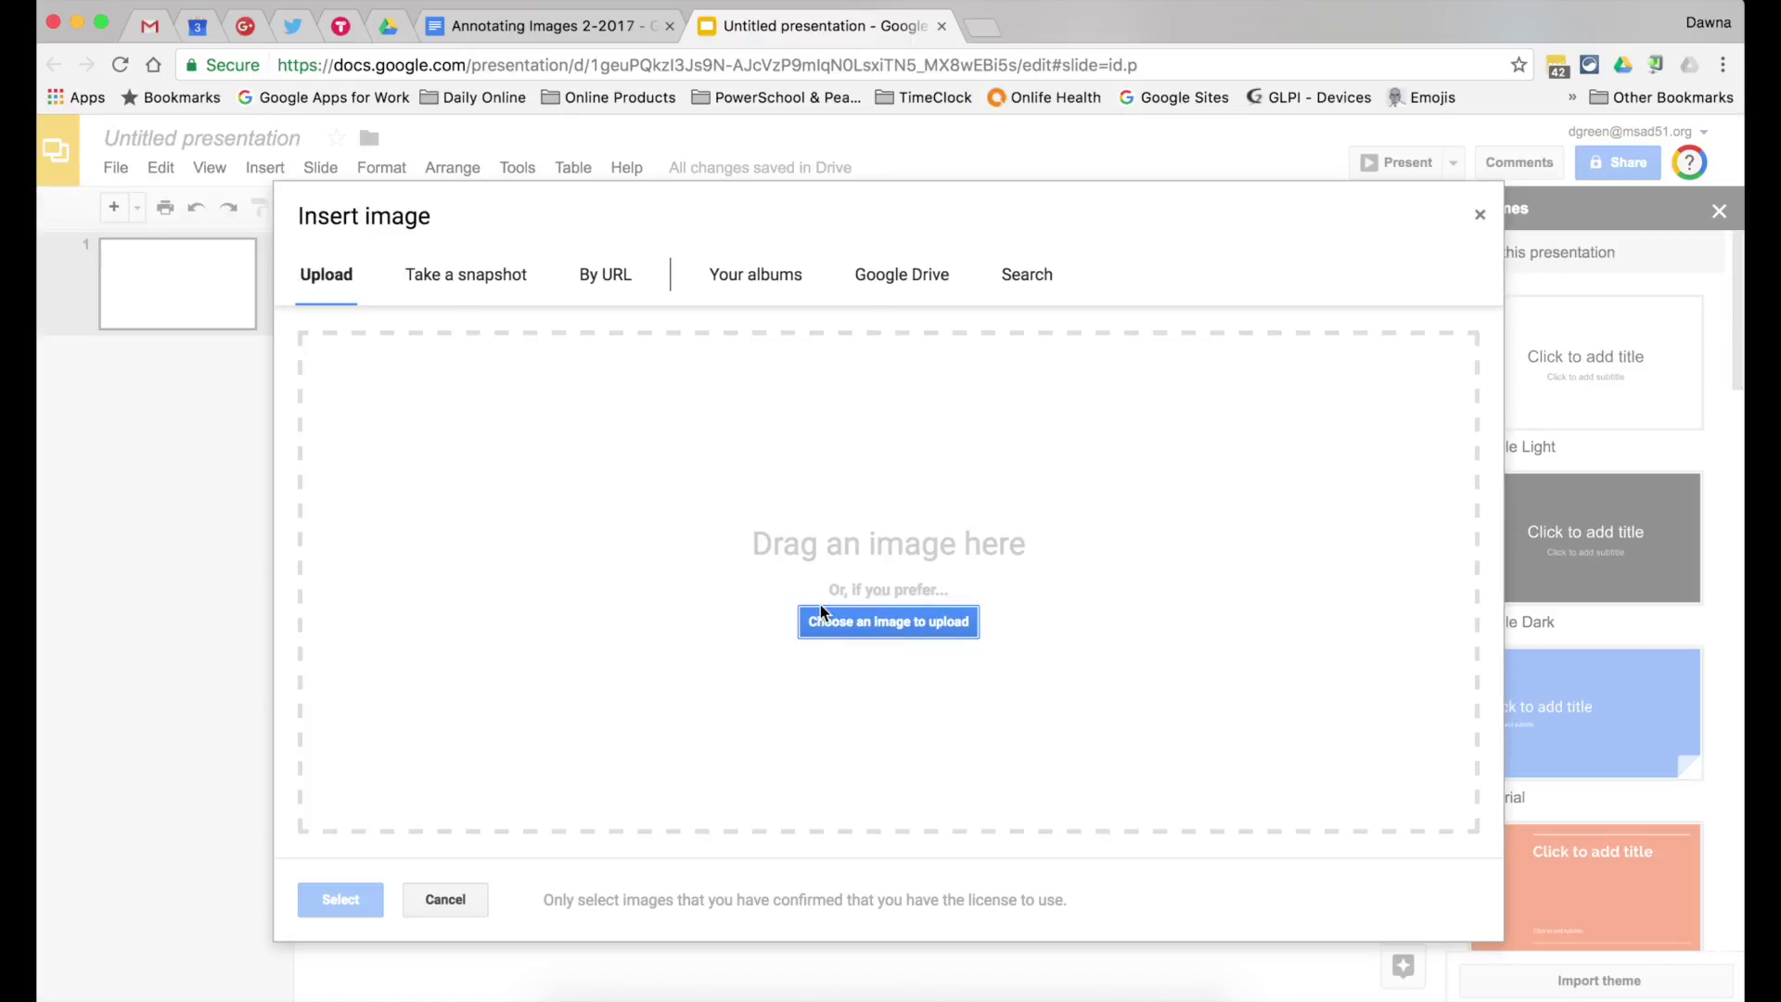
click(870, 629)
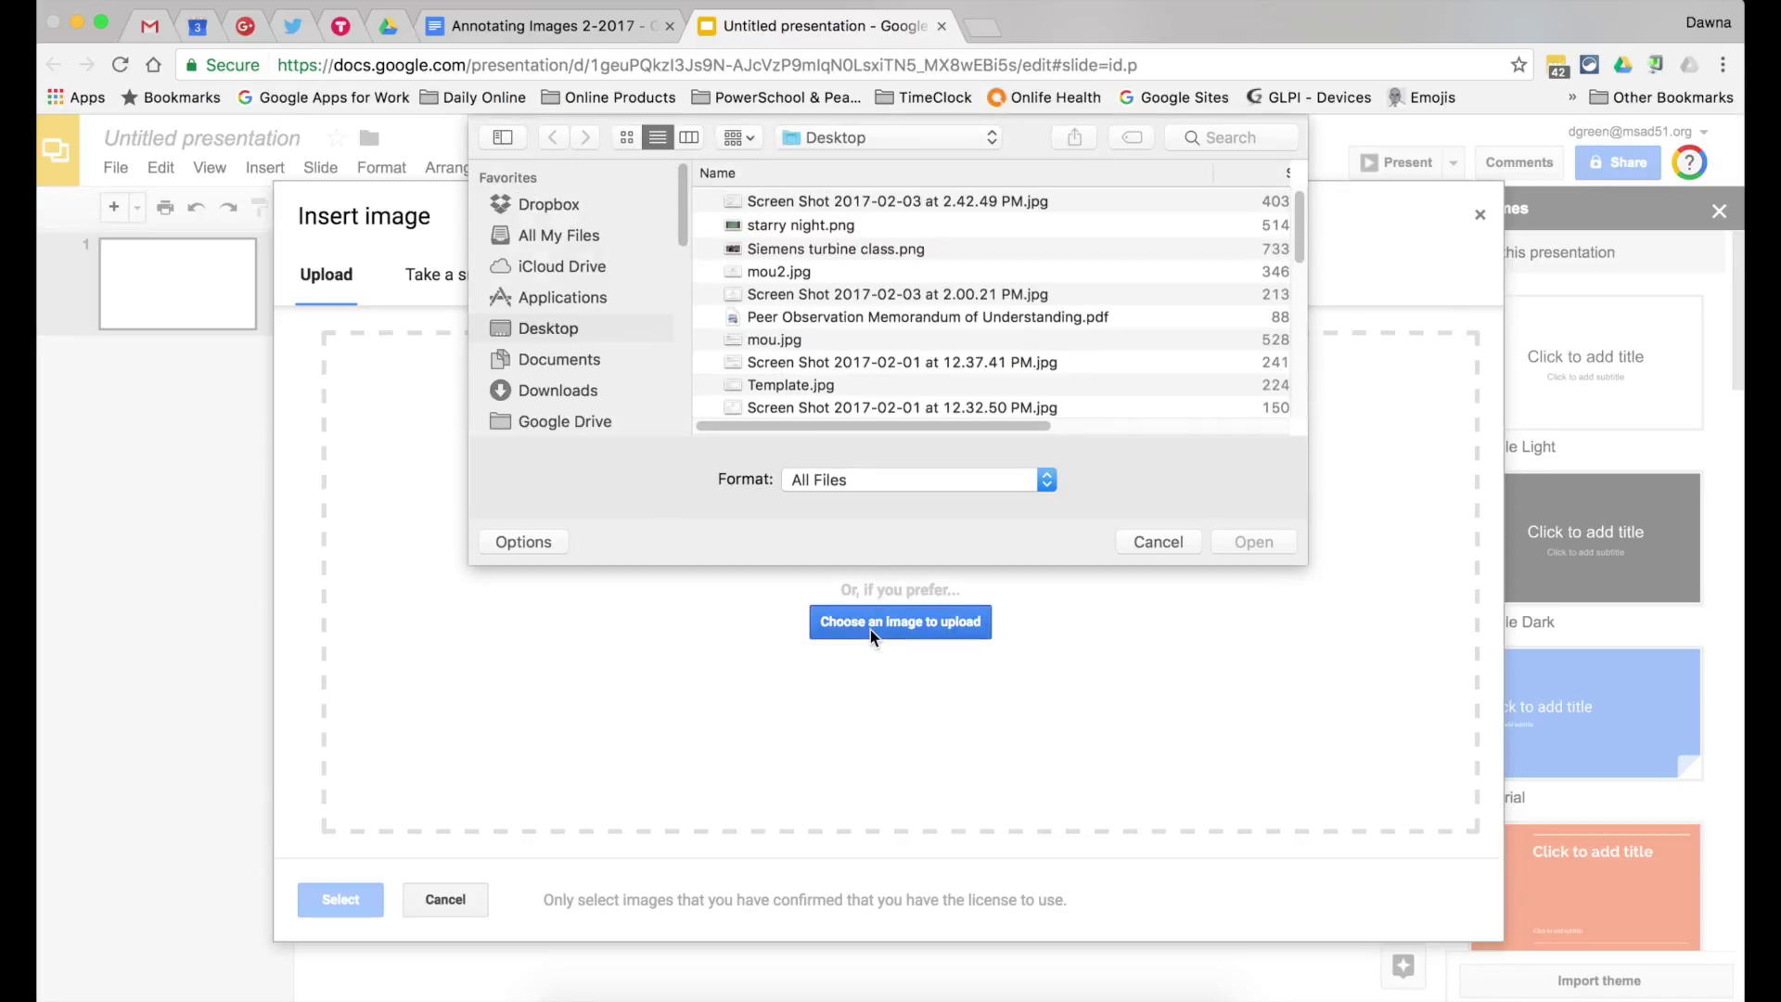
click(844, 202)
click(1253, 542)
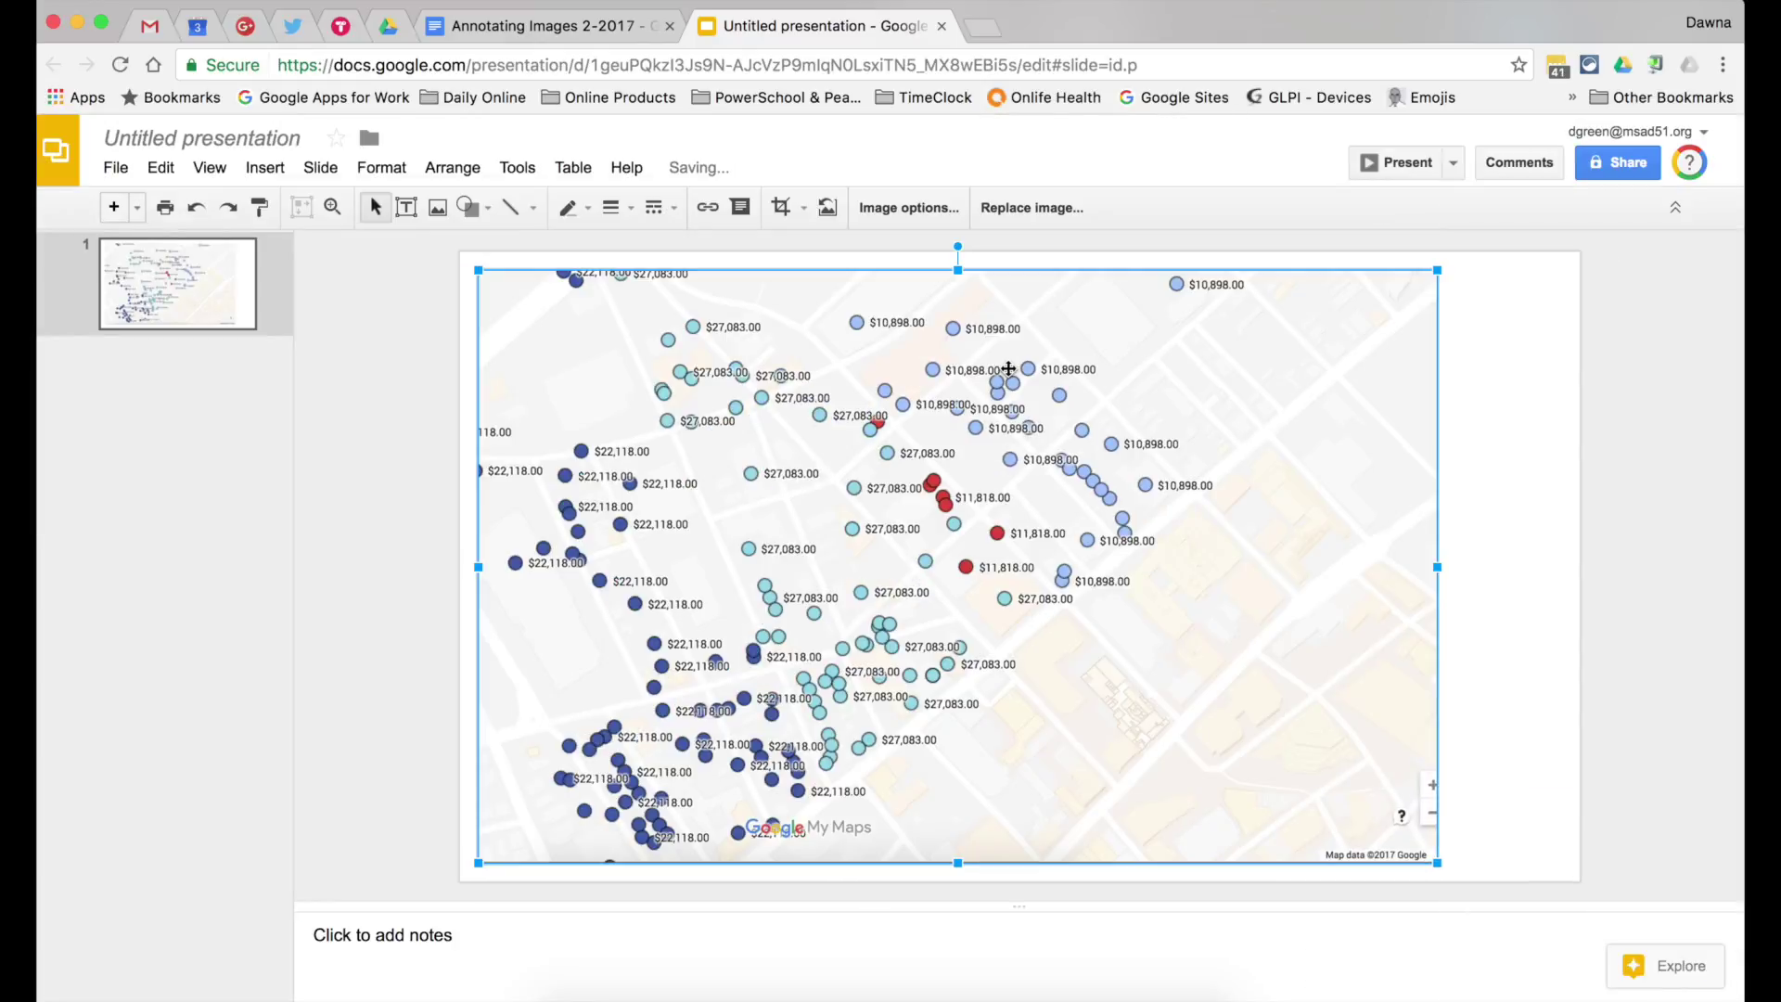
click(266, 168)
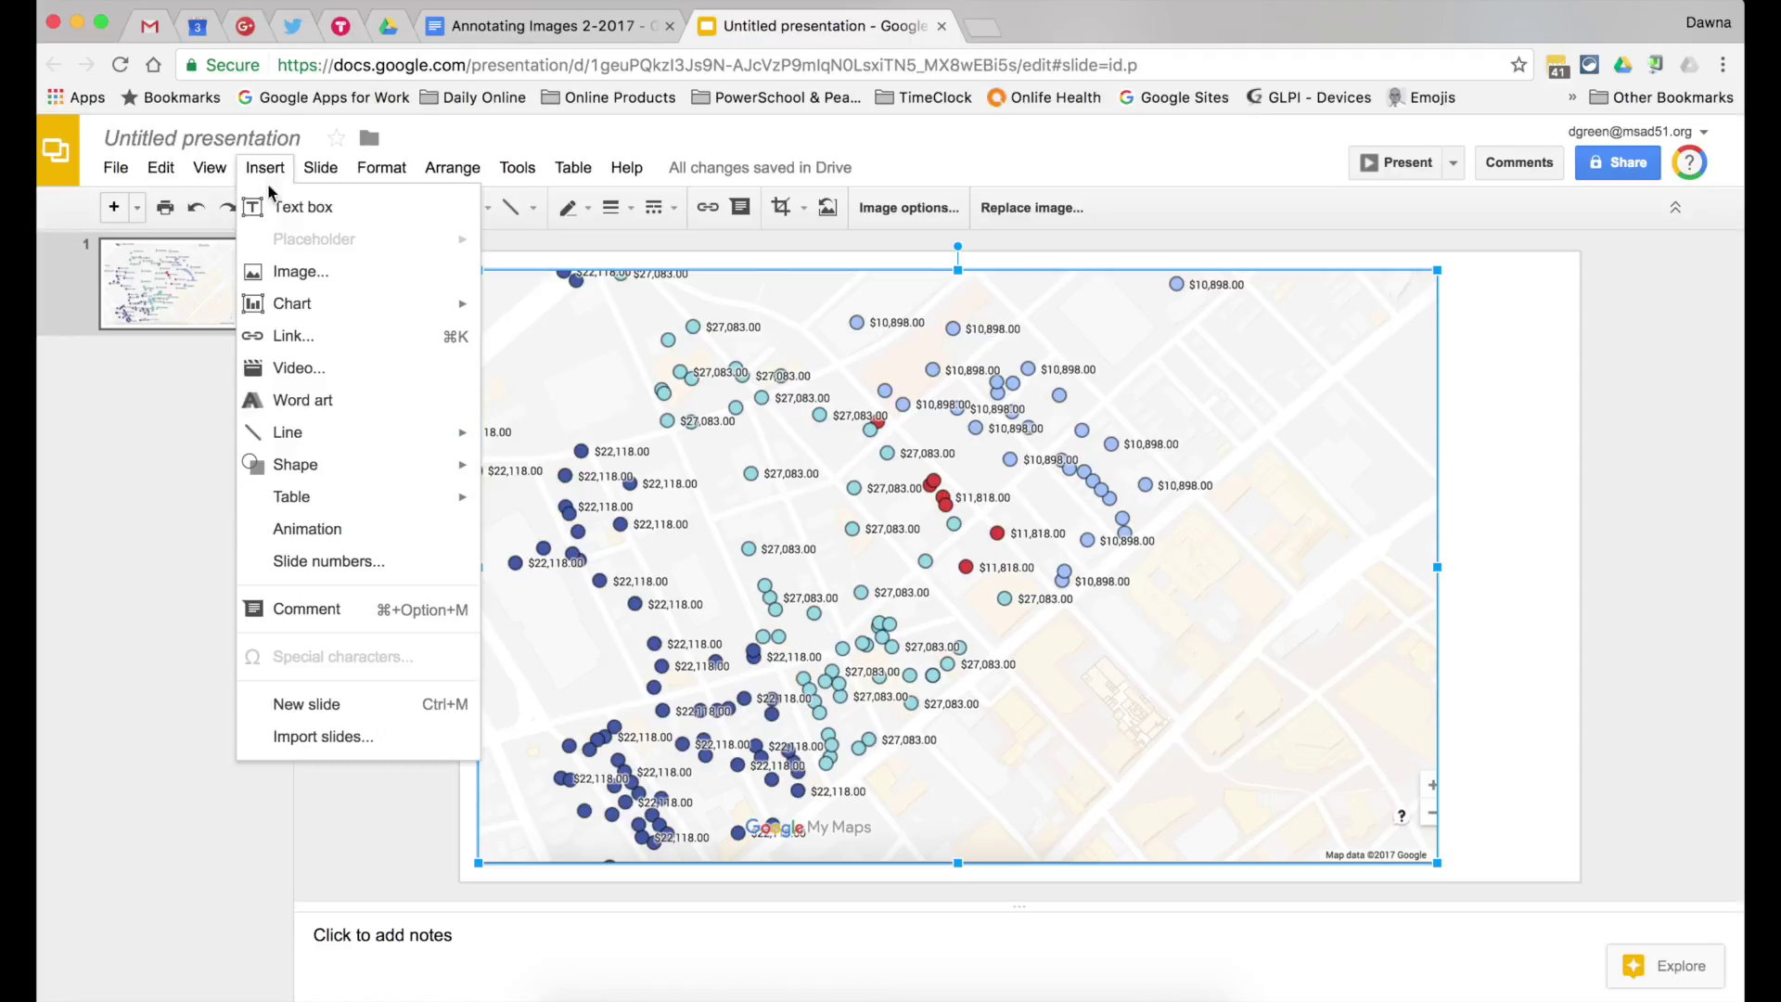
Insert the third 'compass rose' image search result into the slide.
click(295, 270)
click(1026, 274)
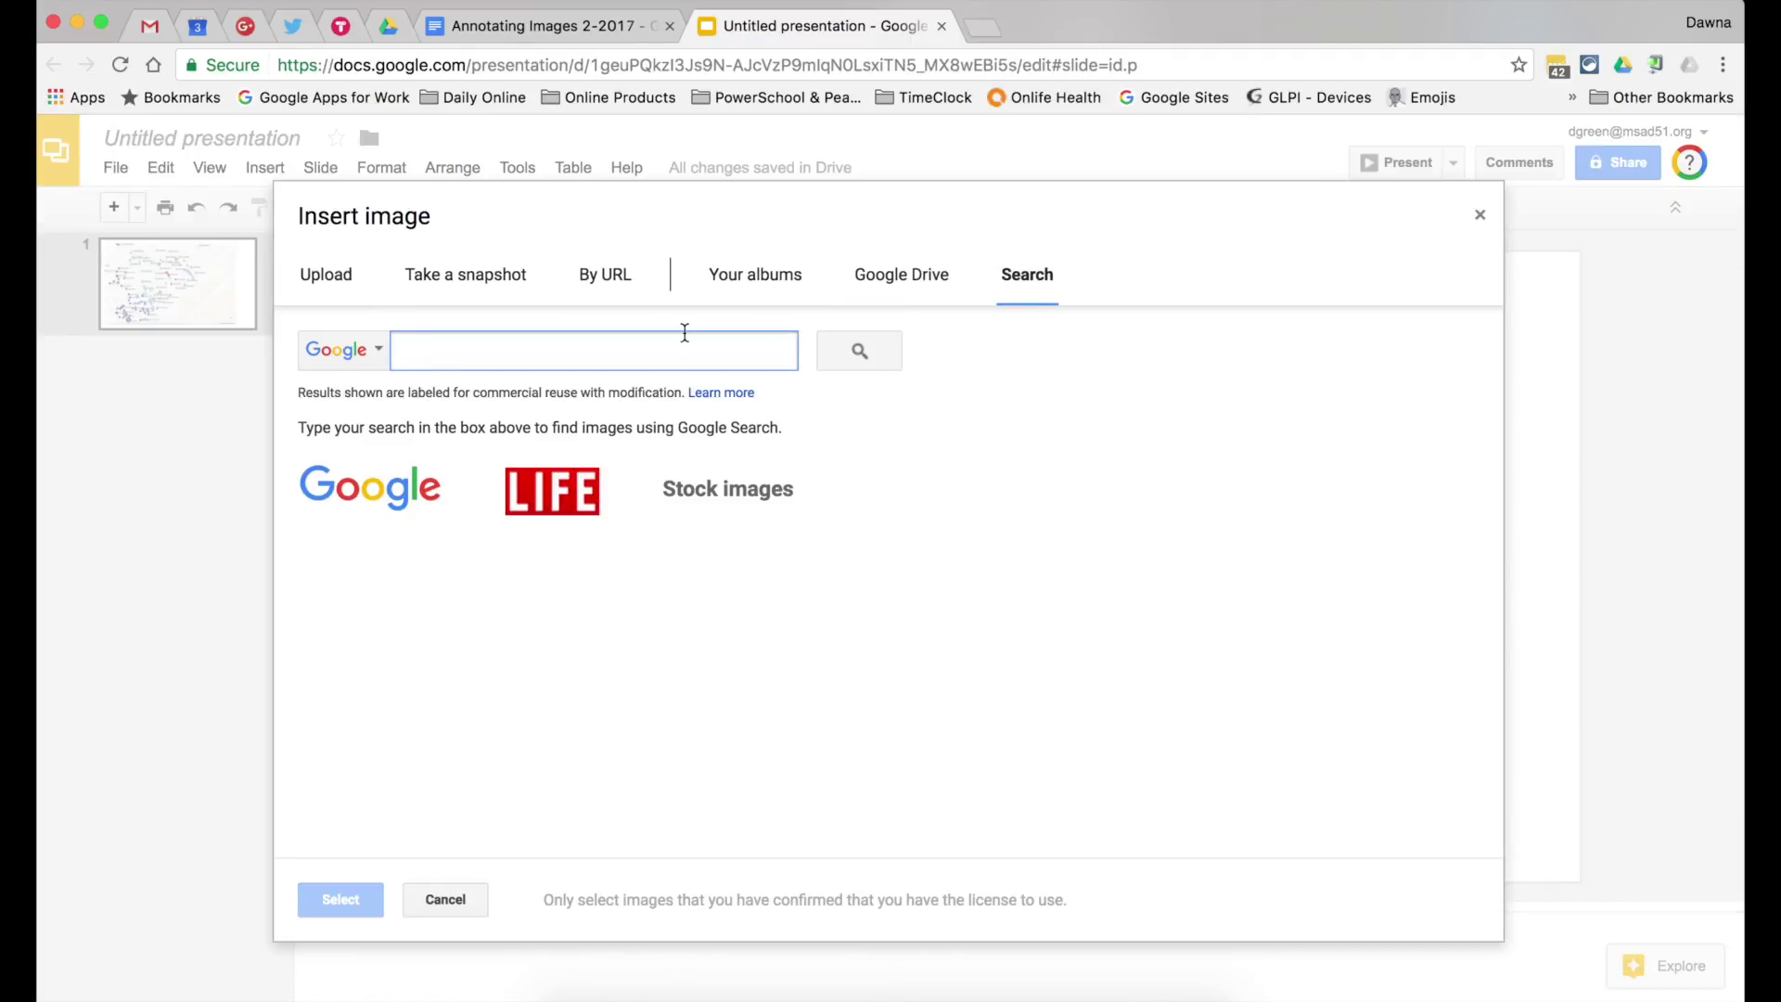
text(compass rose)
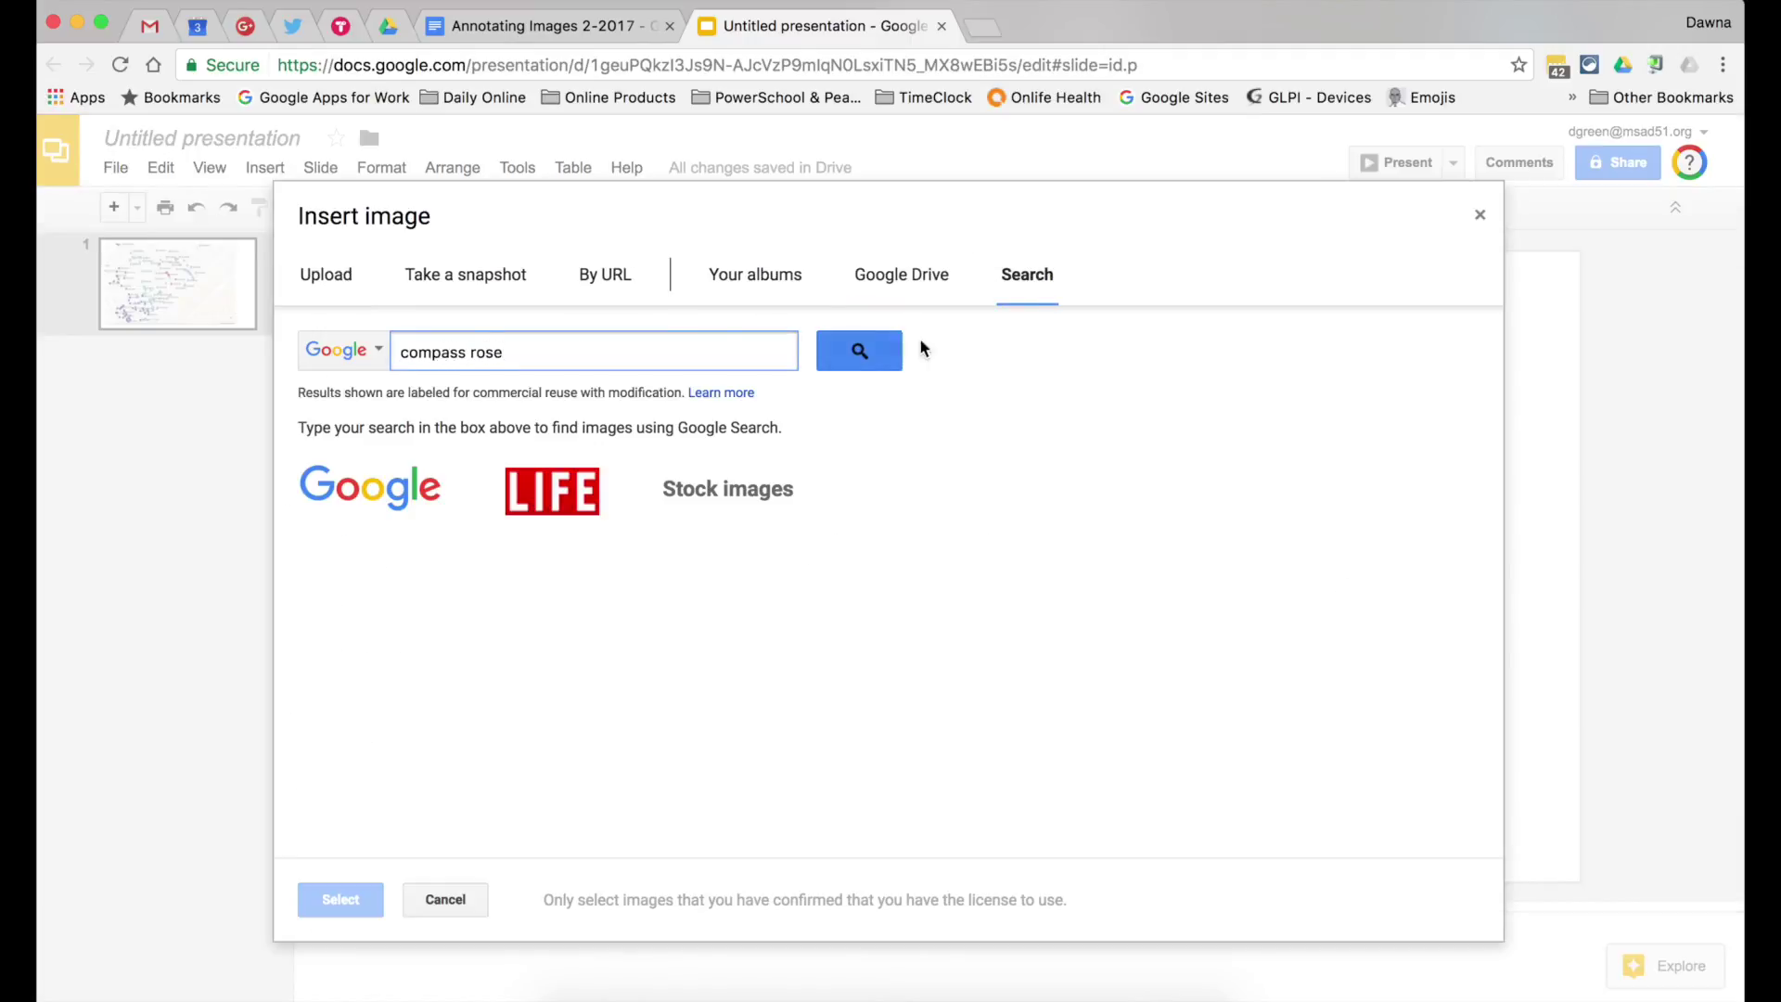
click(877, 349)
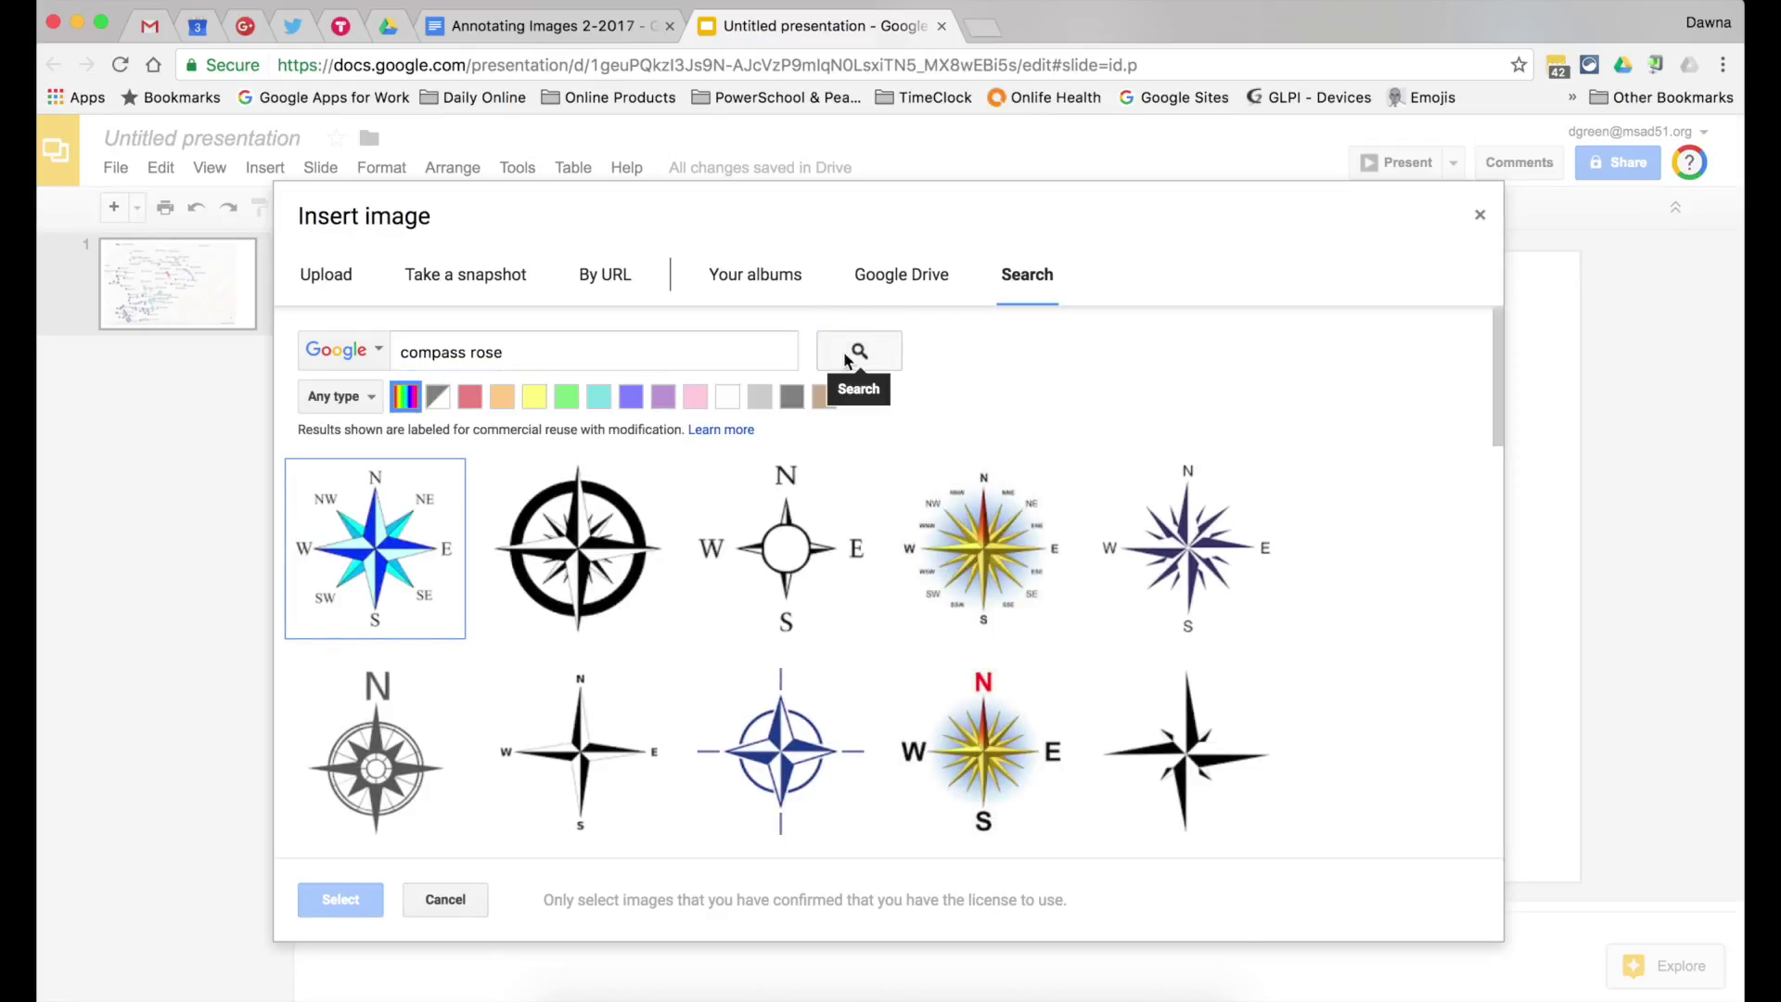
click(784, 552)
click(367, 902)
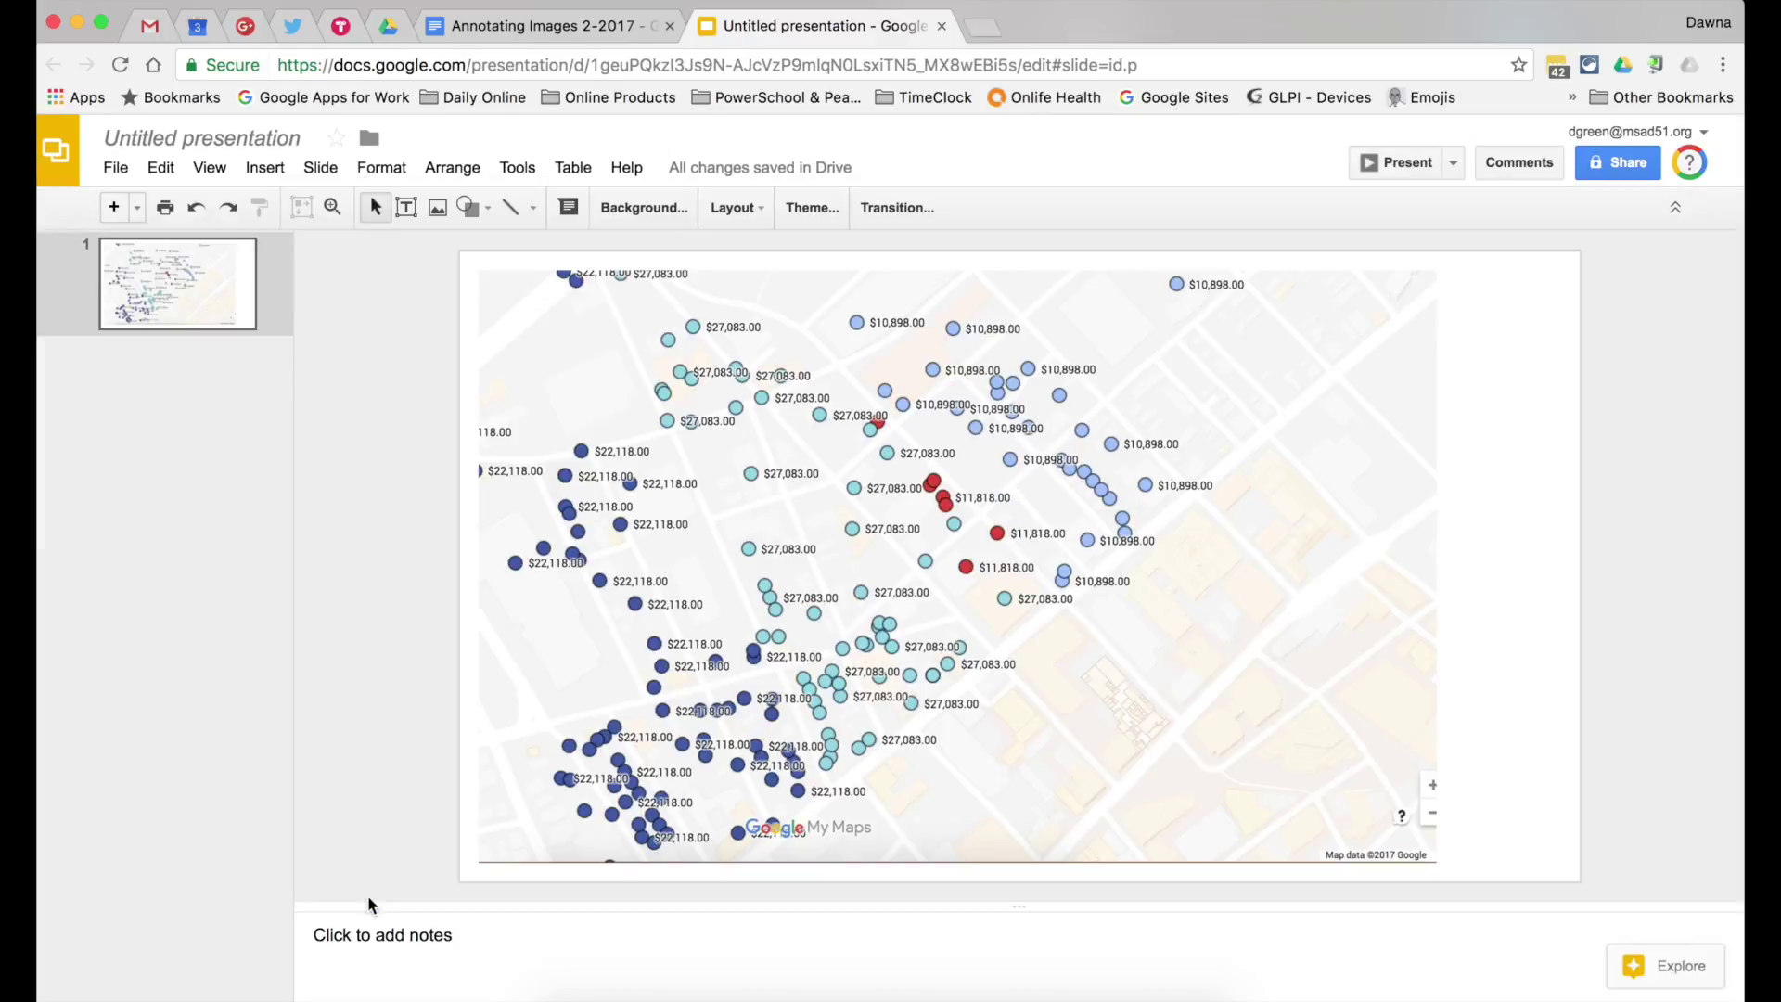
Shrink the compass rose and move it to the map's bottom-right corner.
drag(1337, 881, 891, 436)
drag(806, 346, 1285, 748)
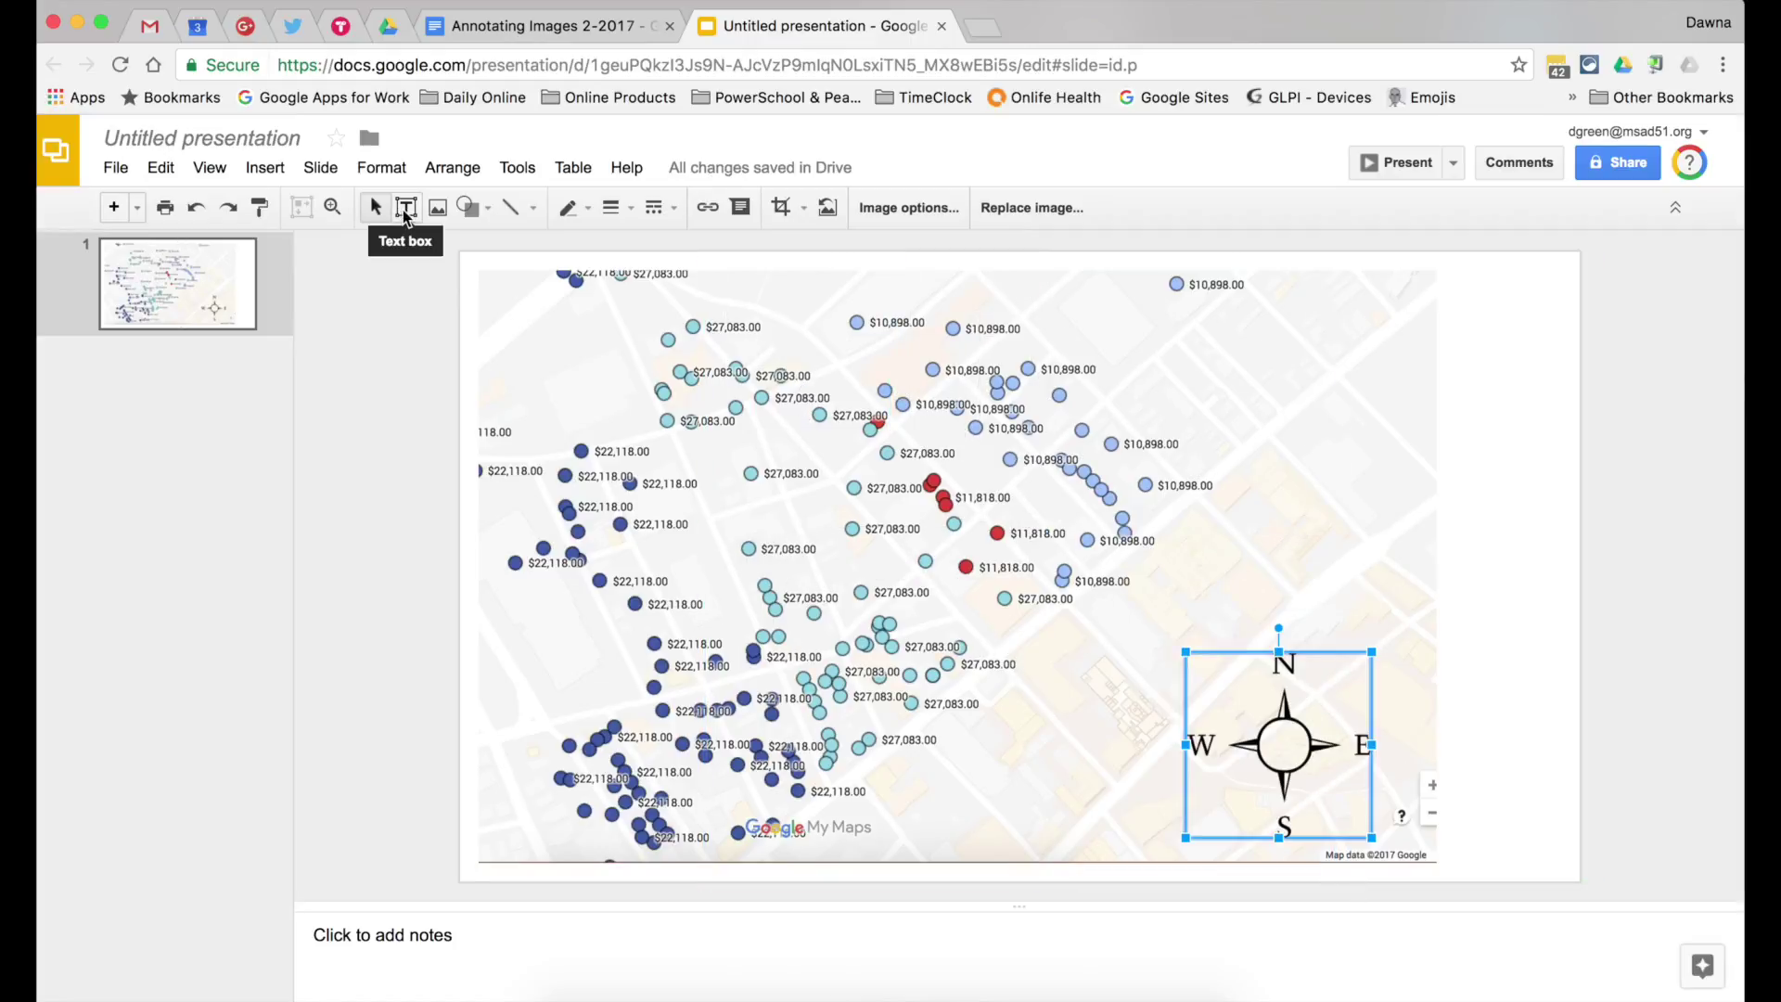
click(406, 206)
Add a 'Portland' text box at the map's top right.
drag(1151, 309, 1400, 406)
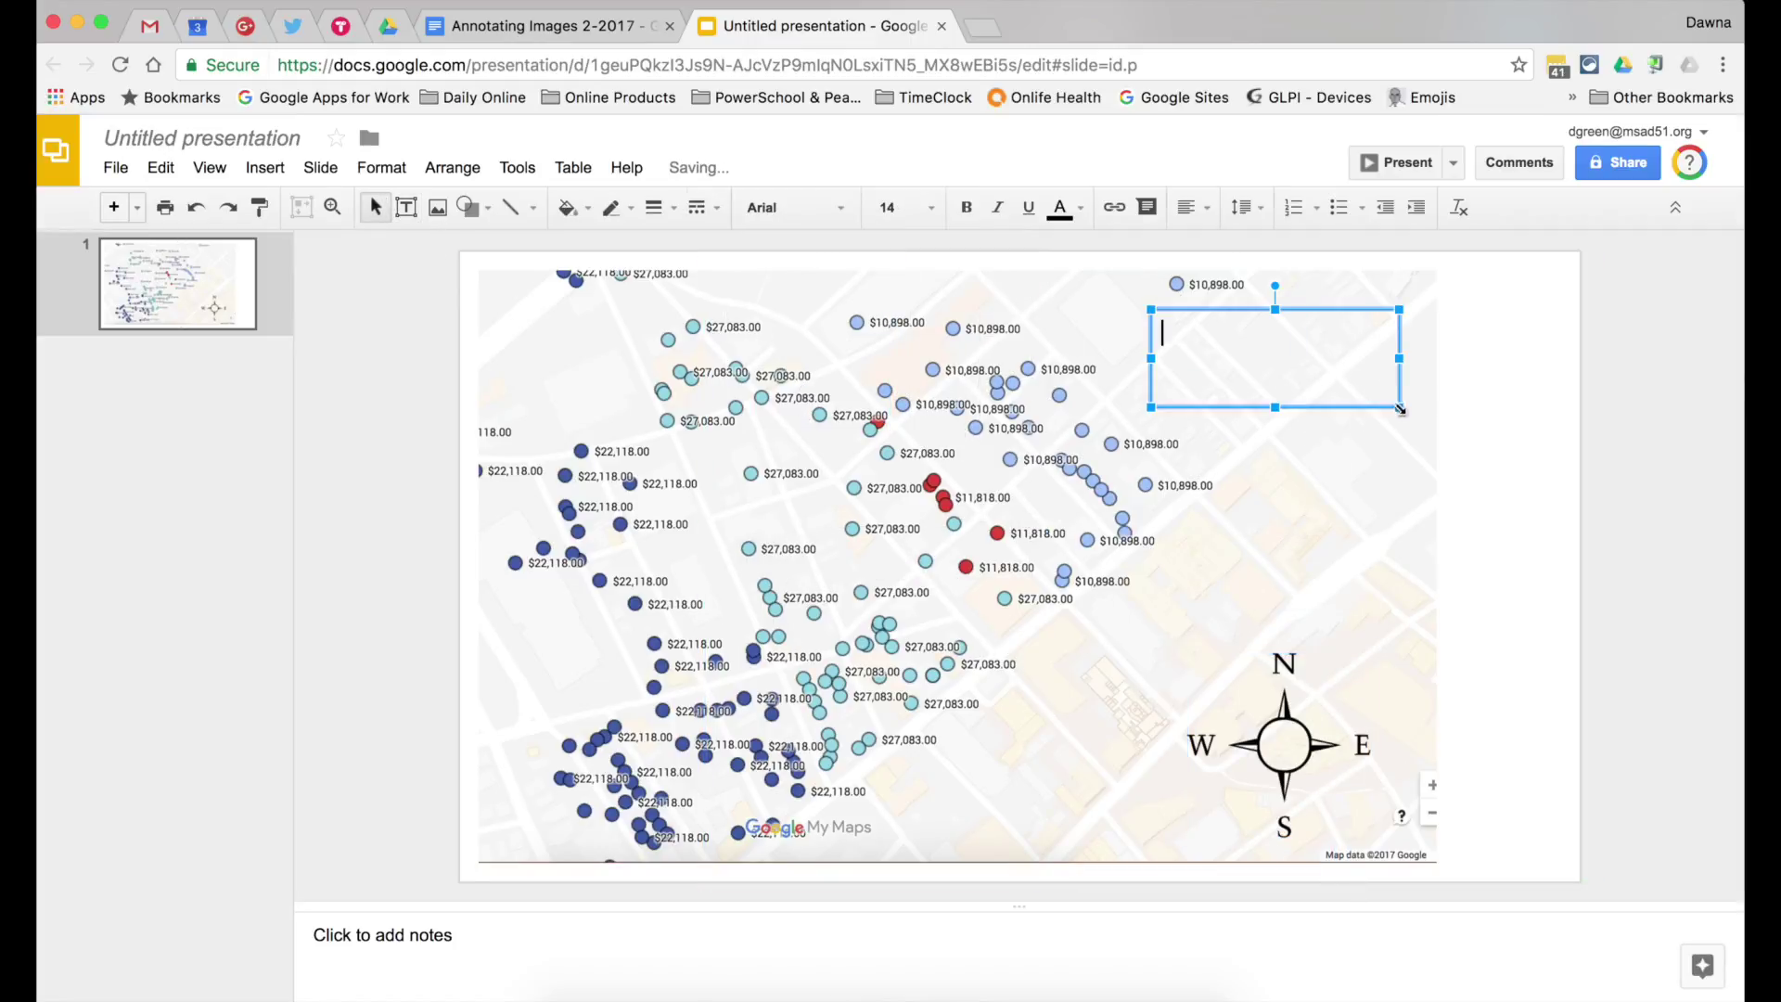
text(Portland)
click(1379, 505)
Draw an arrow across the map with red fill and outline, nudged toward the red markers.
click(266, 167)
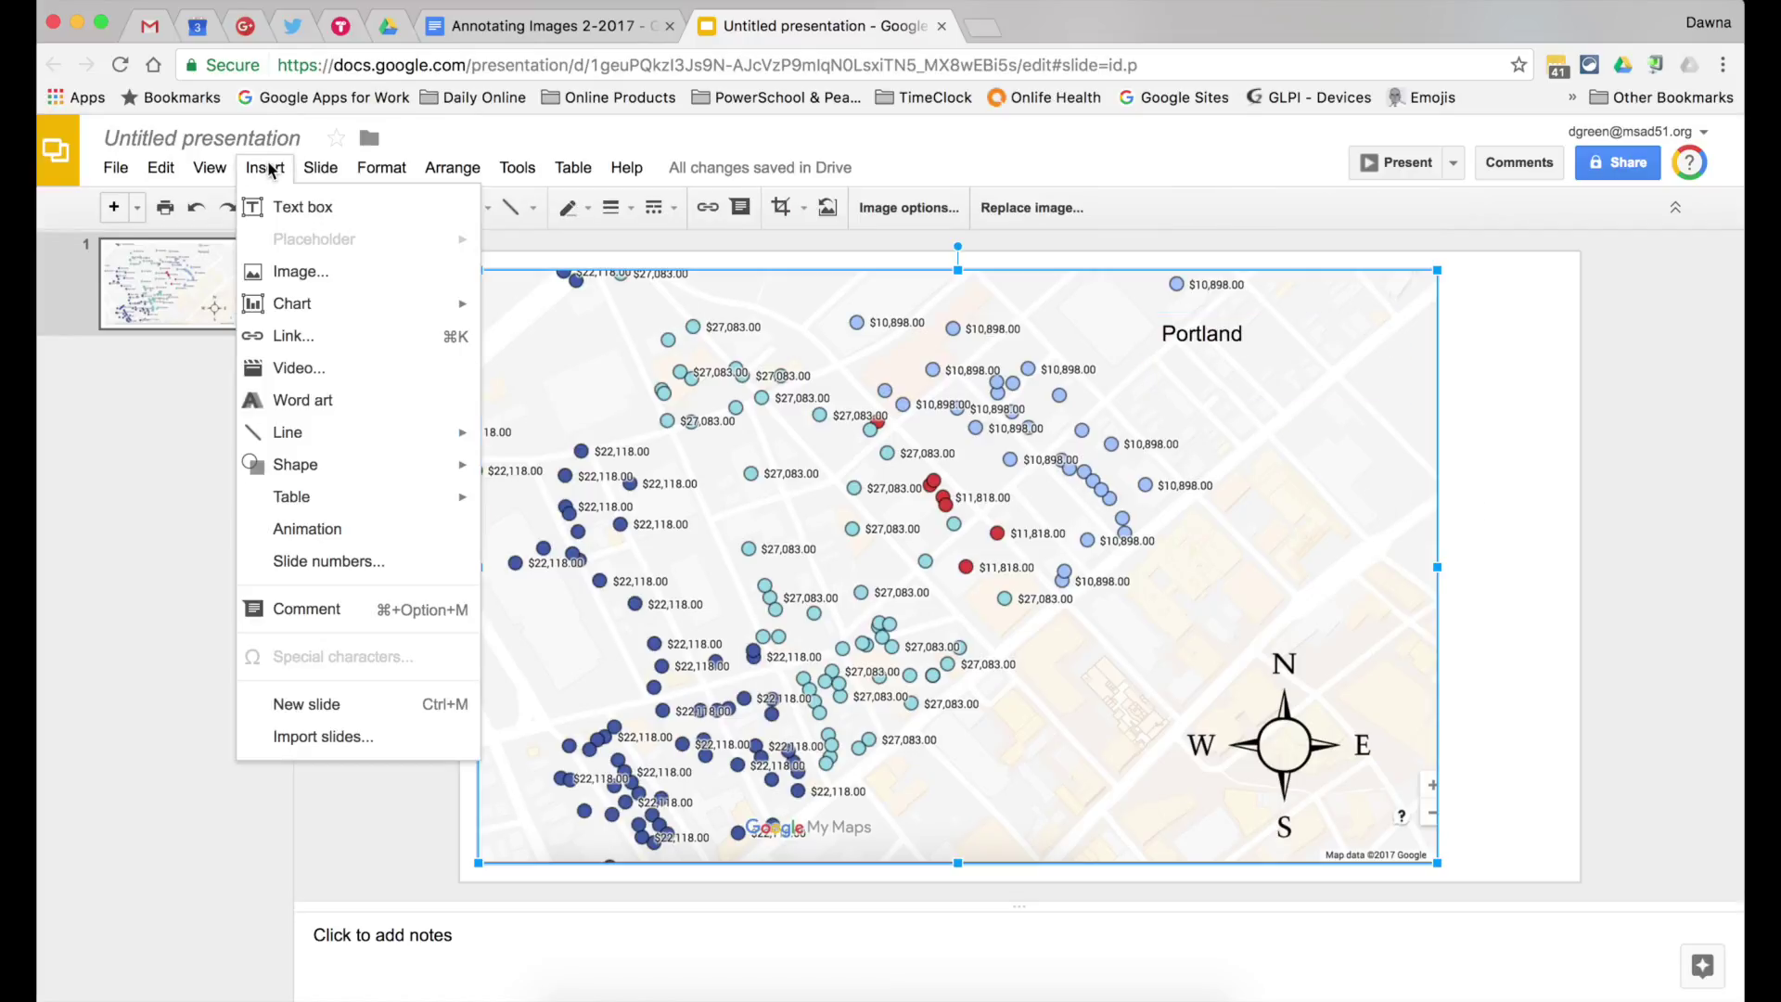
mouse_move(278, 464)
mouse_move(543, 506)
click(684, 513)
drag(673, 508, 841, 525)
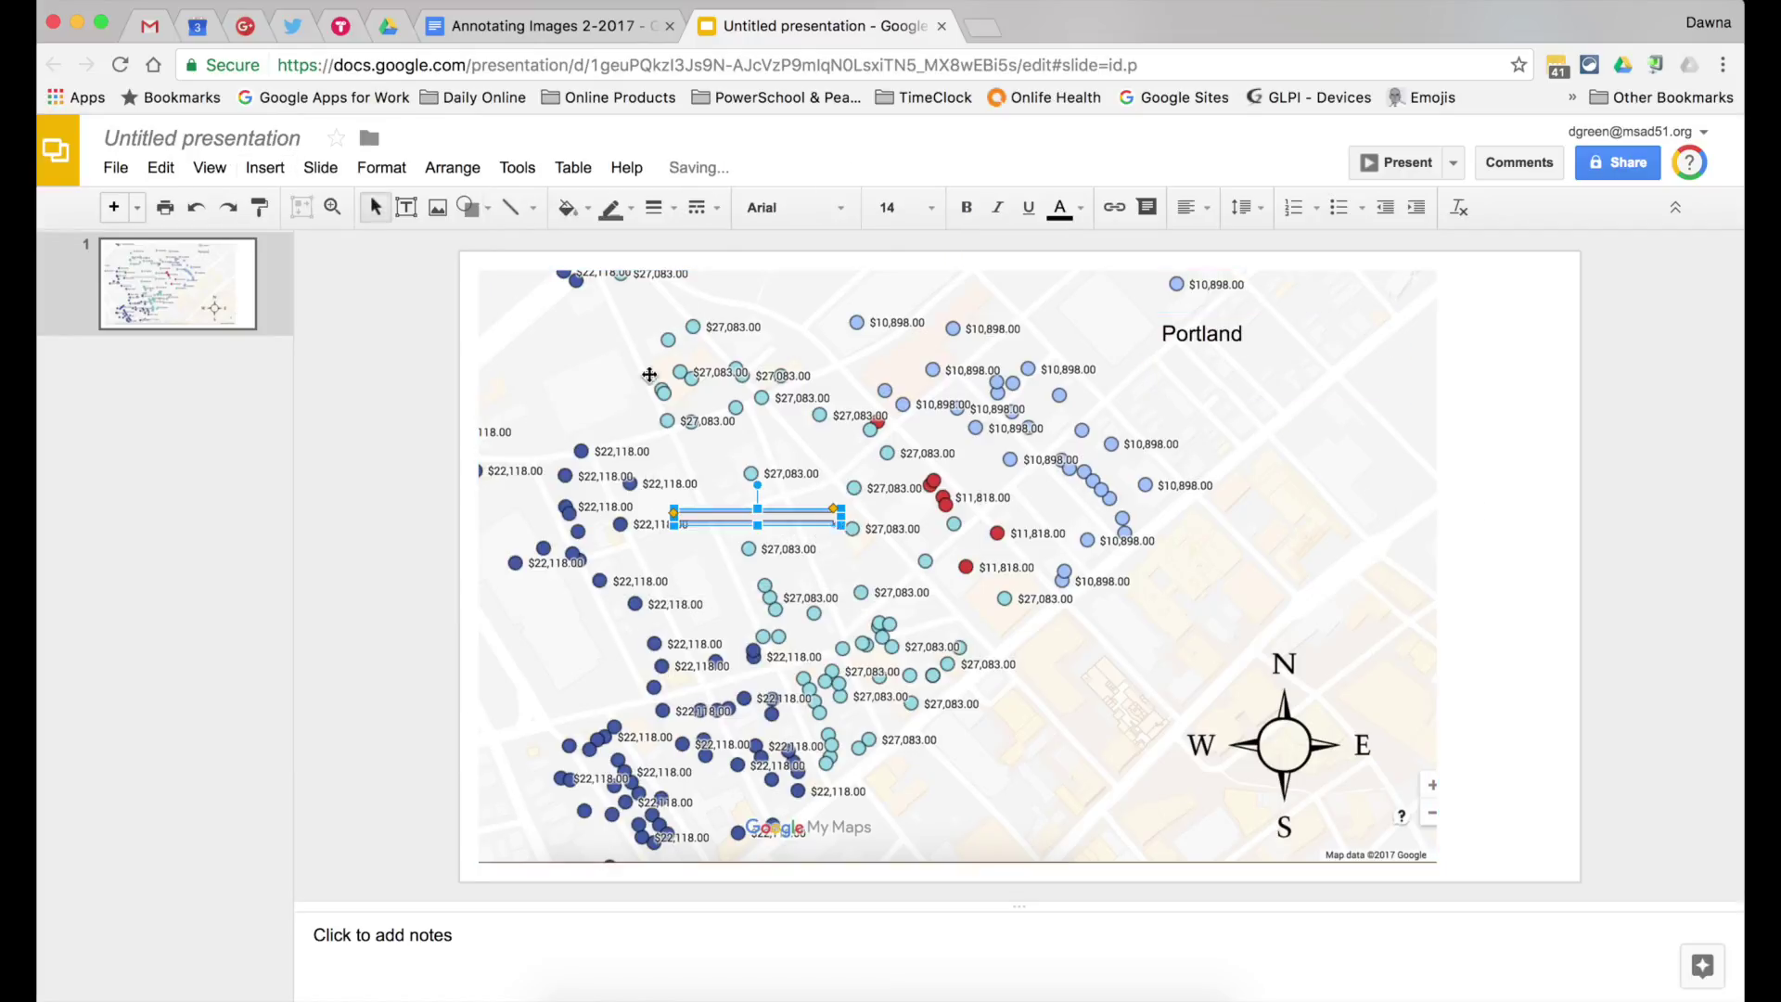
click(567, 207)
click(601, 289)
click(610, 207)
click(636, 290)
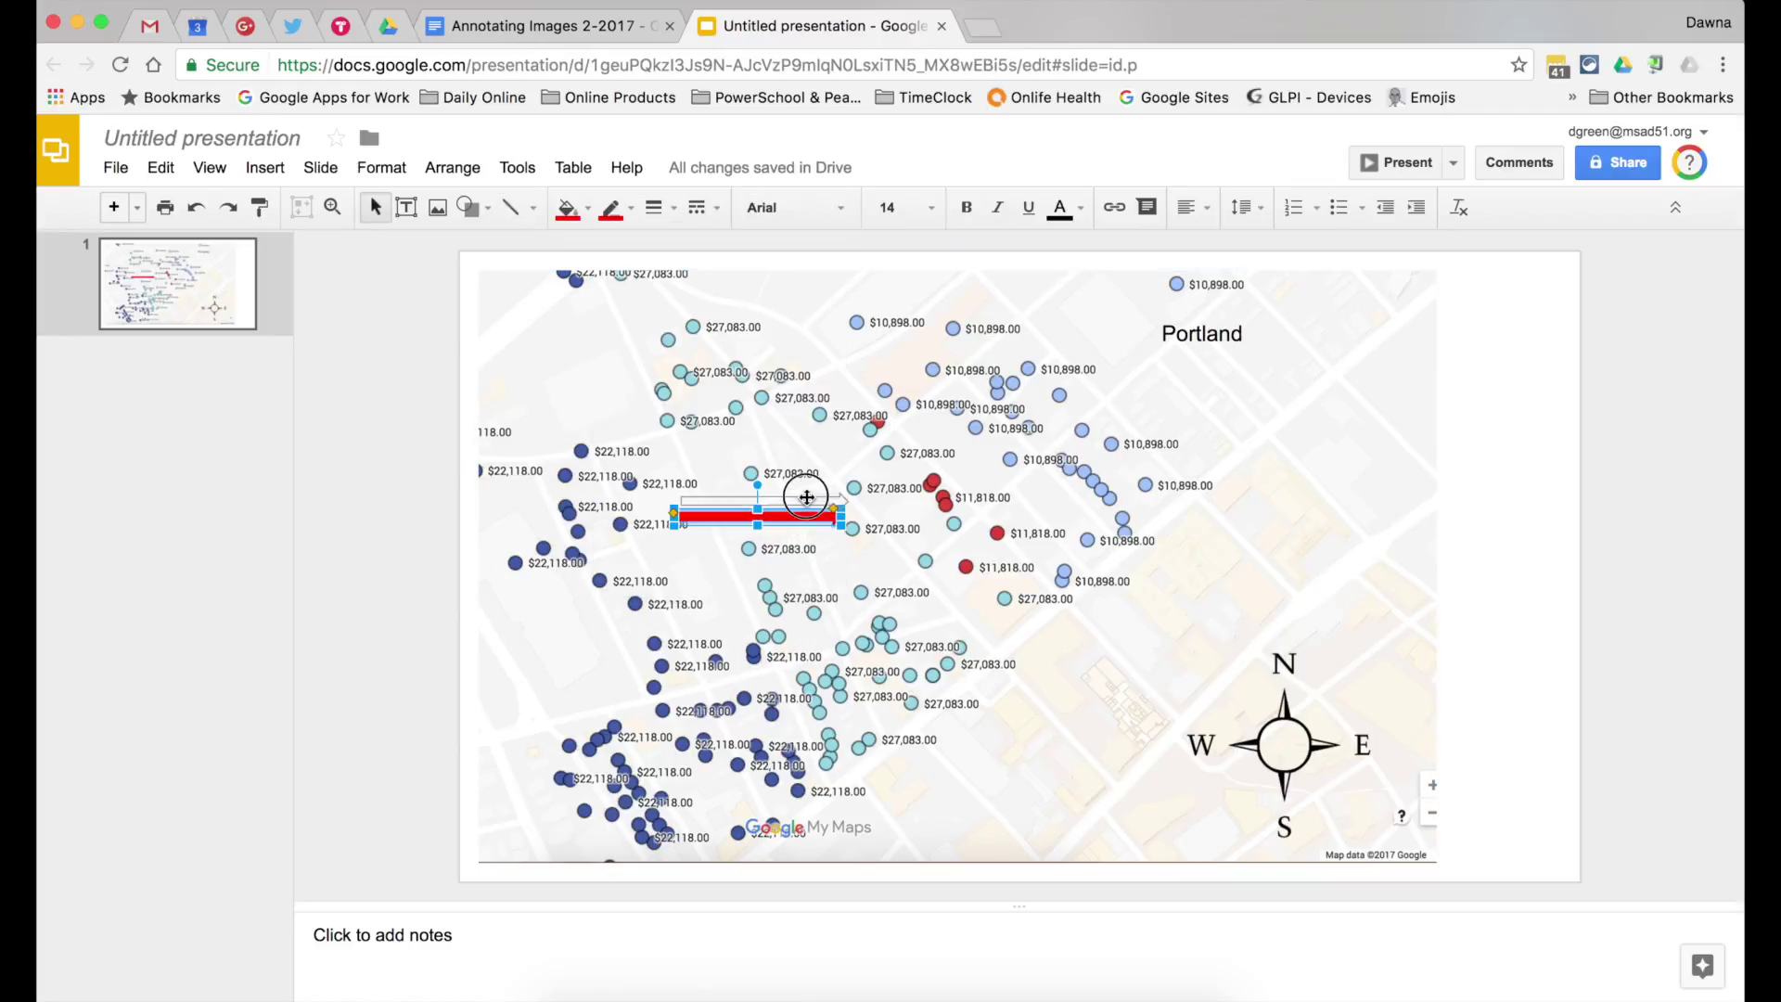
drag(806, 498, 809, 463)
click(937, 610)
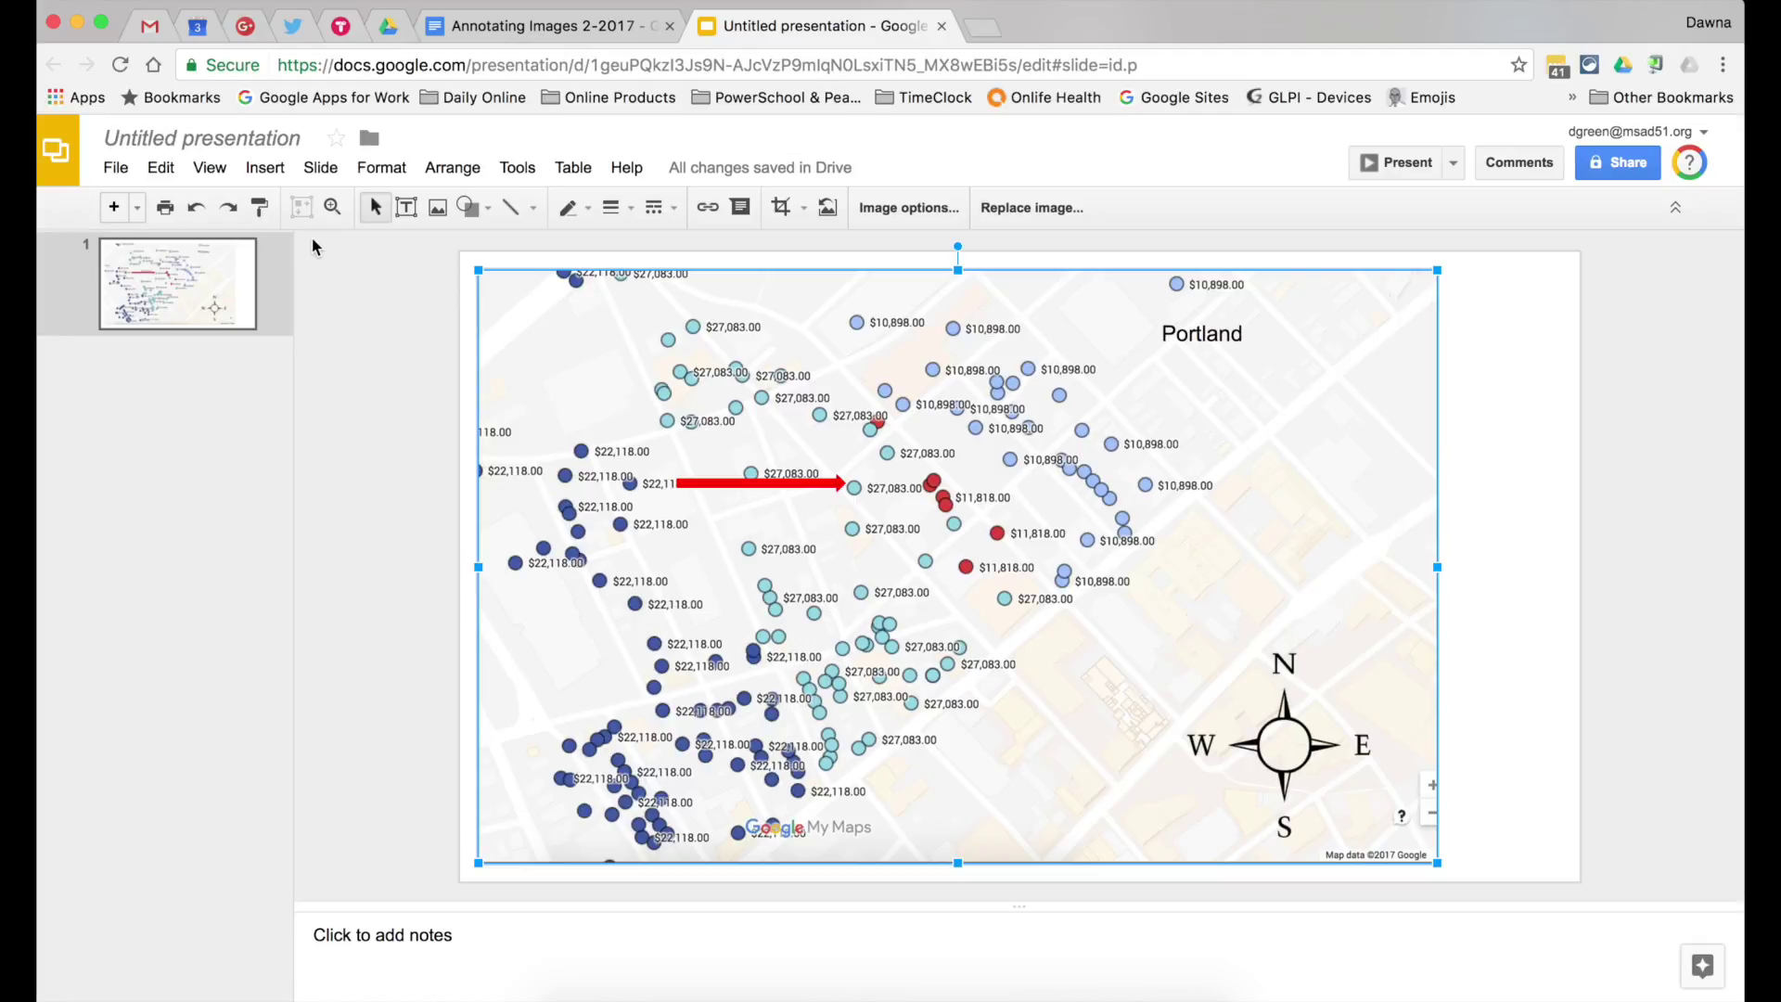
click(162, 171)
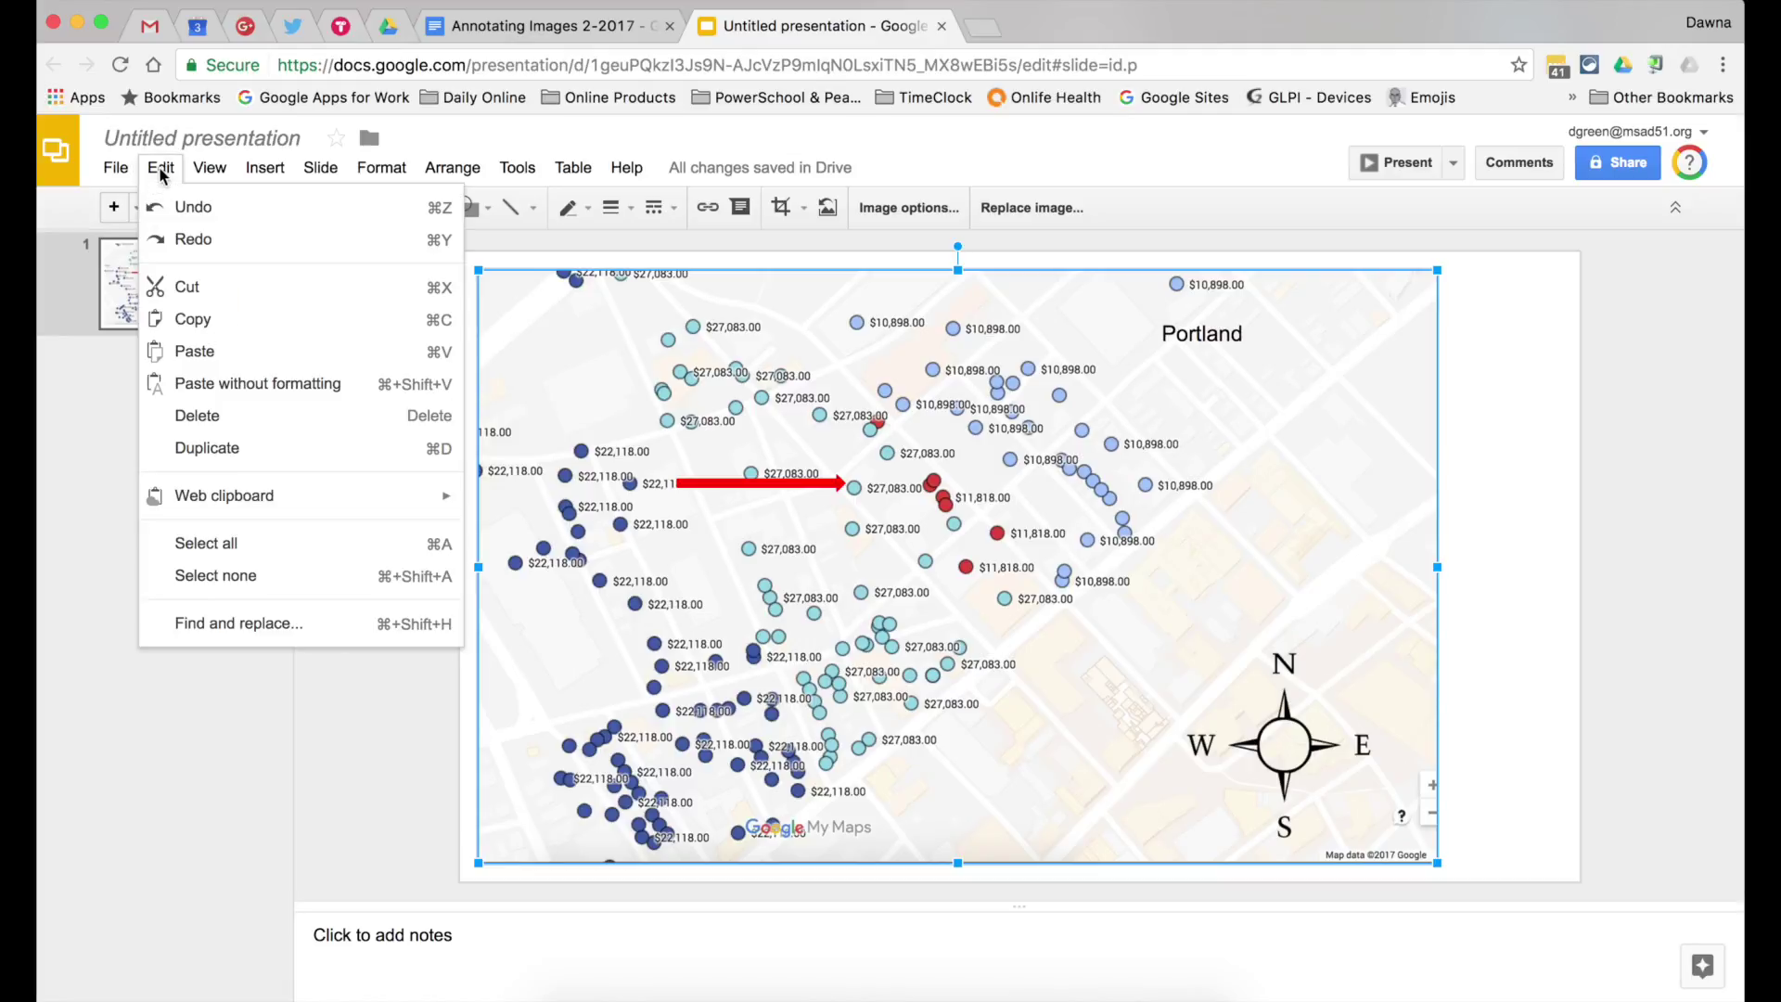
Select everything on the slide and group it into one object.
click(248, 544)
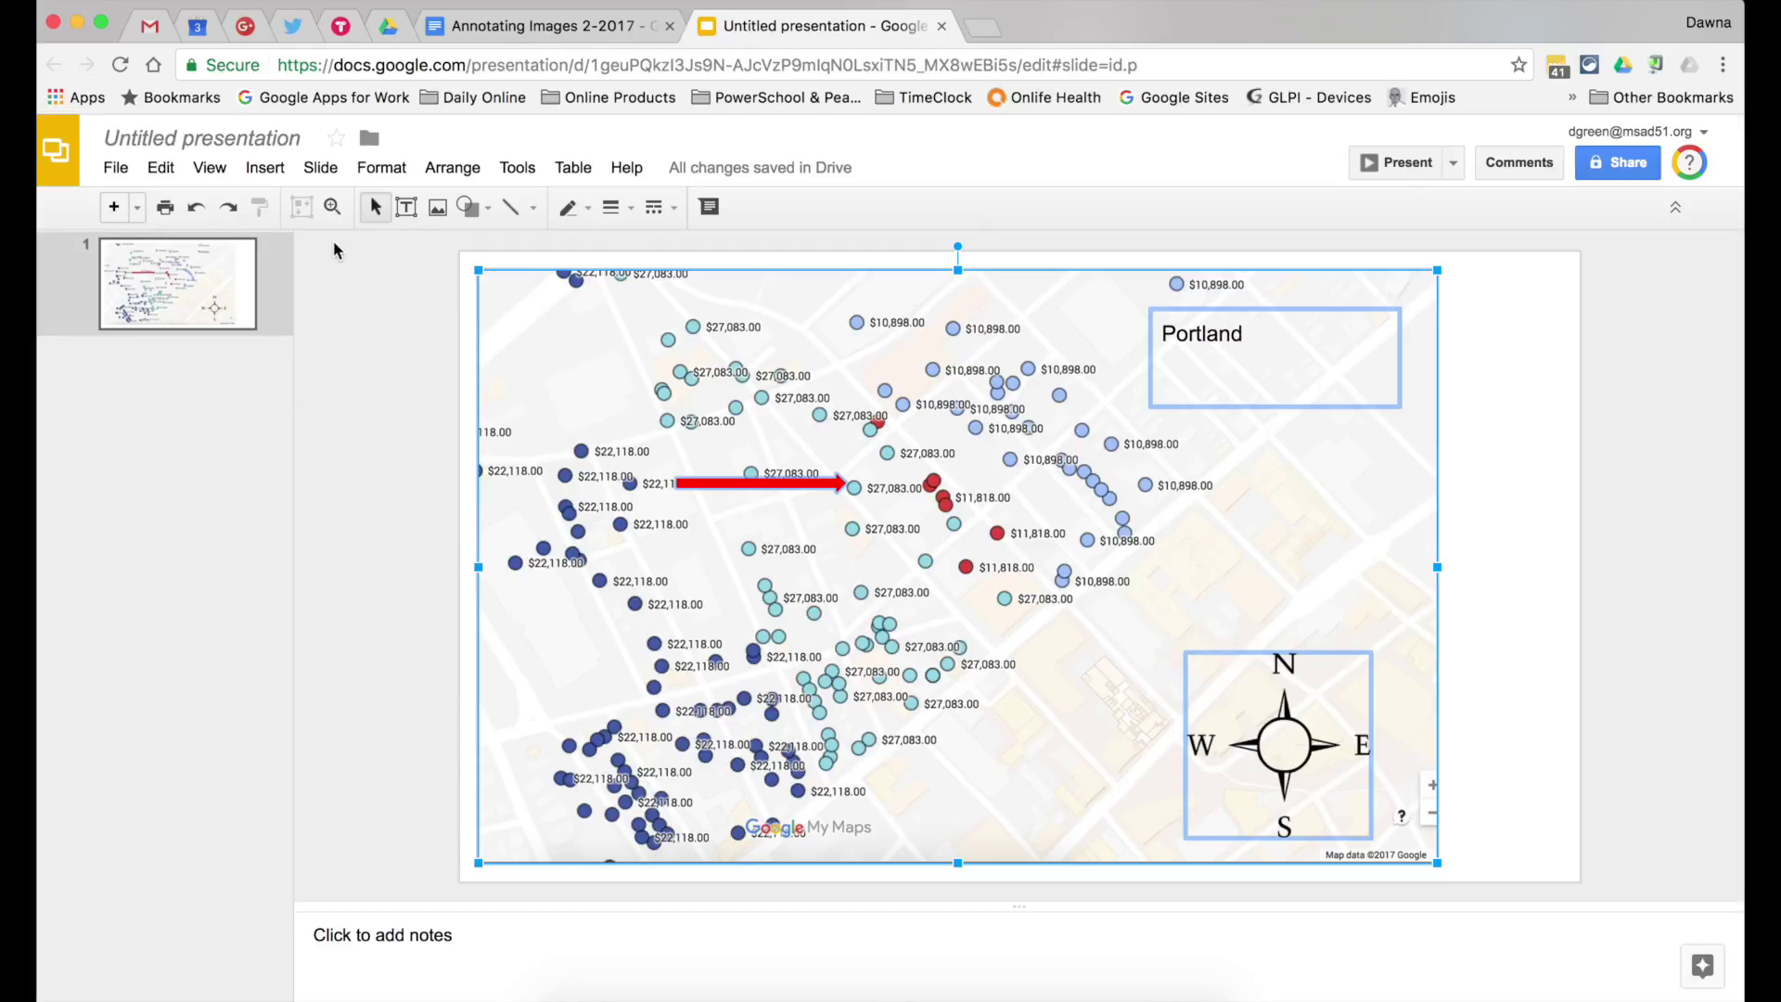
click(433, 168)
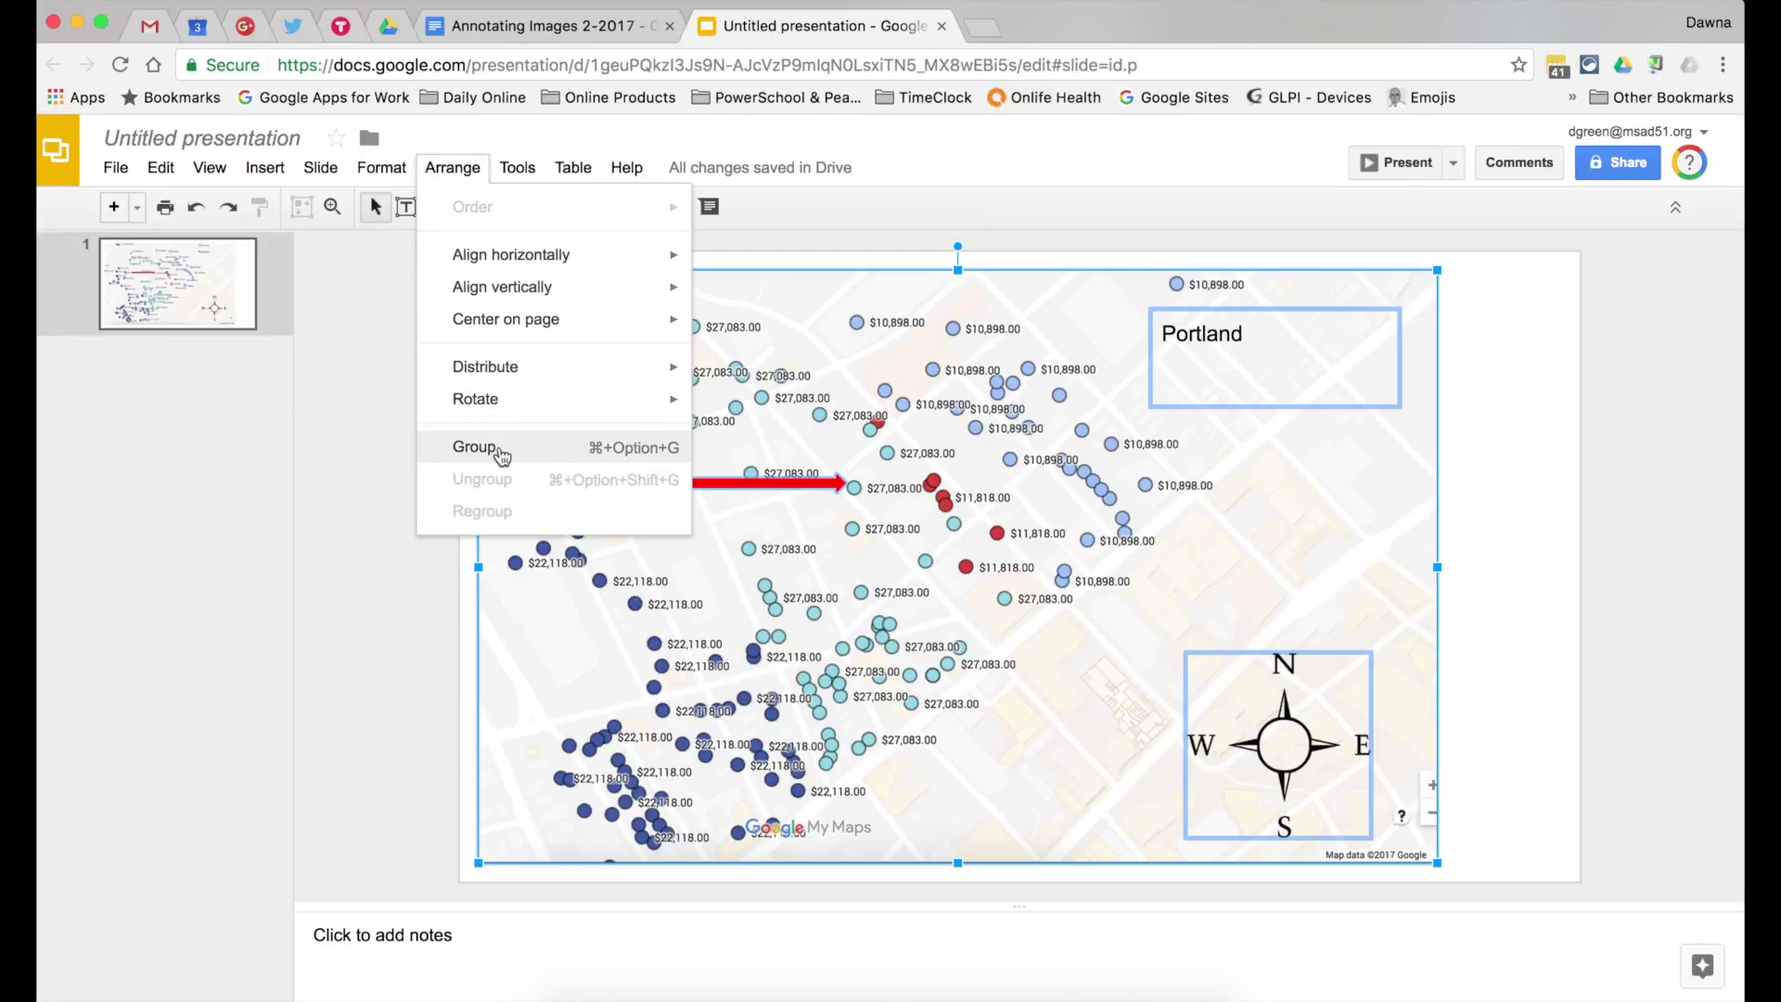
click(499, 451)
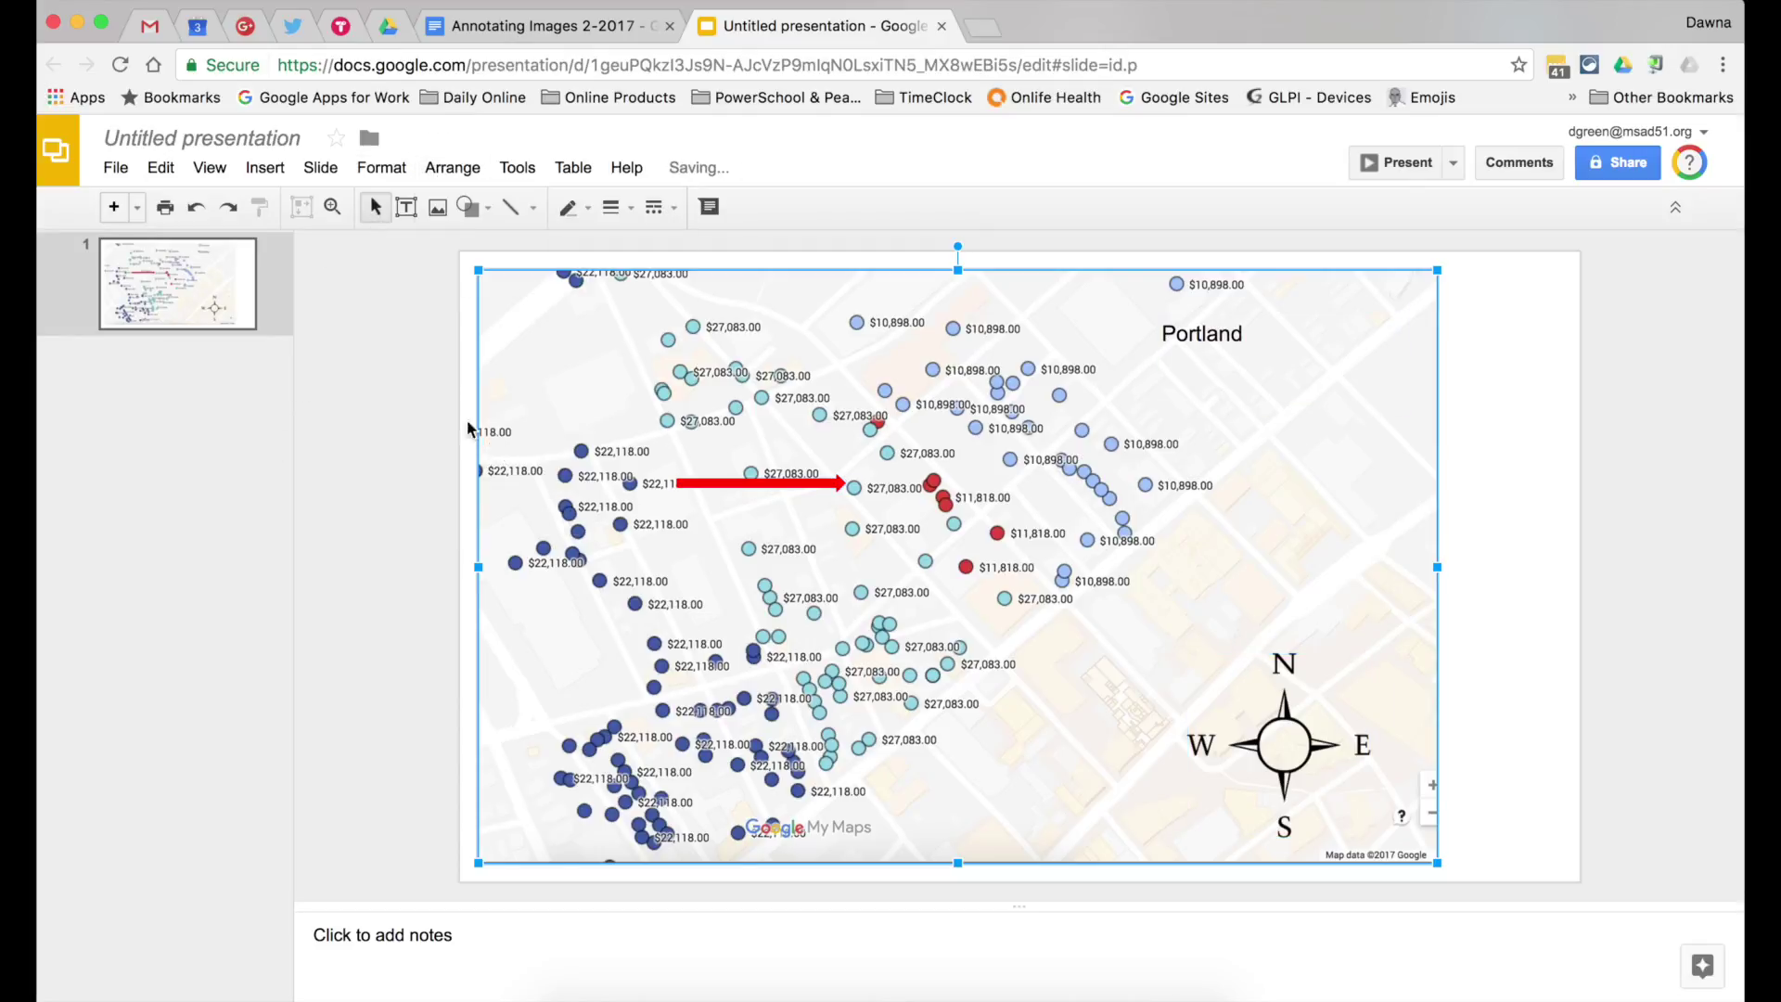
Copy the grouped map to the web clipboard and return to the Annotating Images 2-2017 document.
click(167, 168)
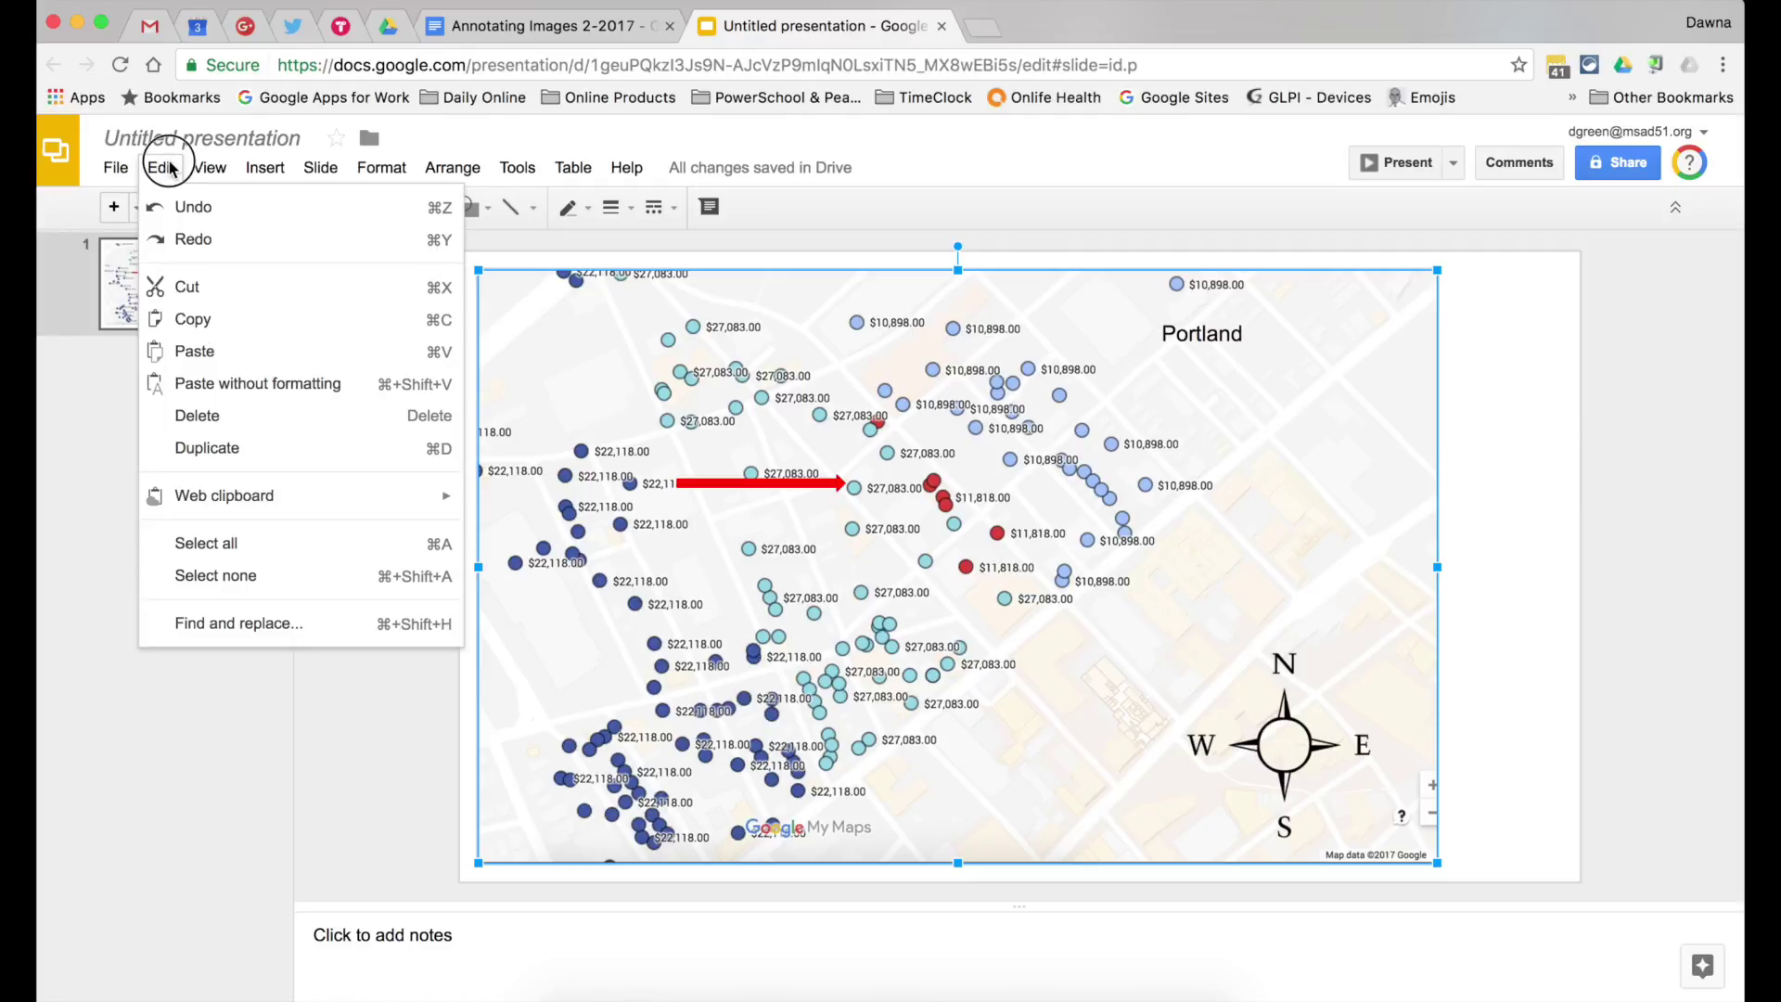
mouse_move(290, 499)
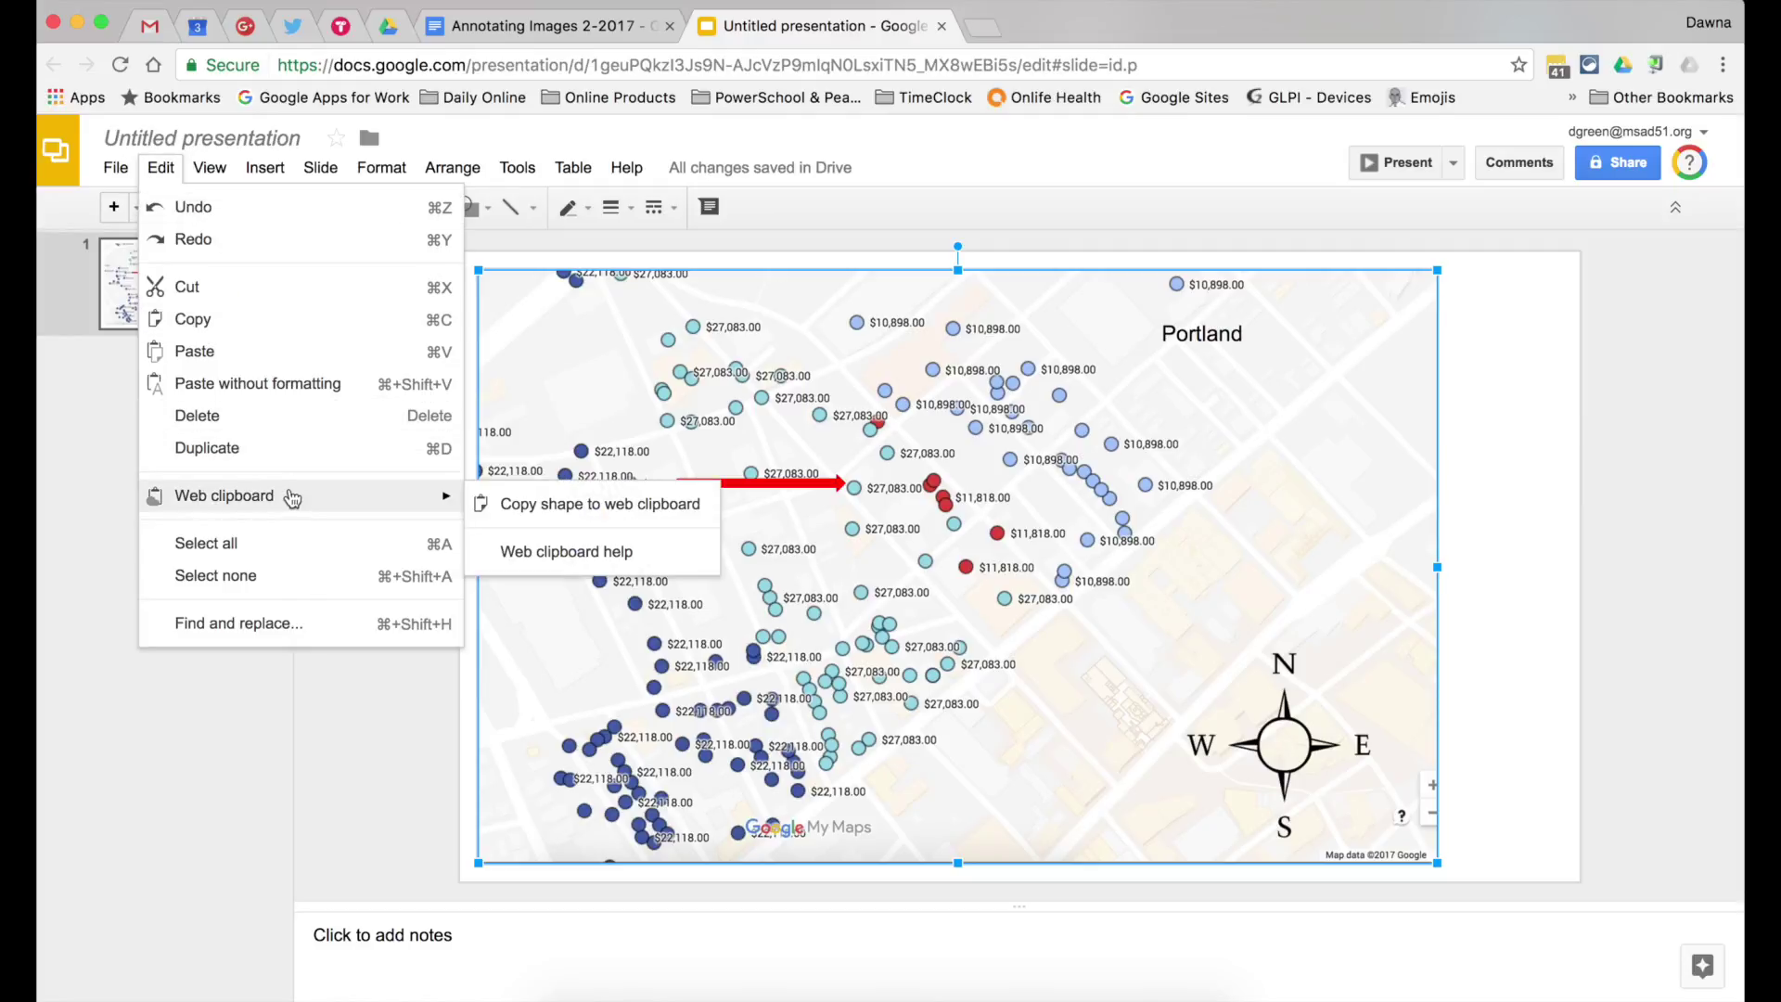
click(558, 511)
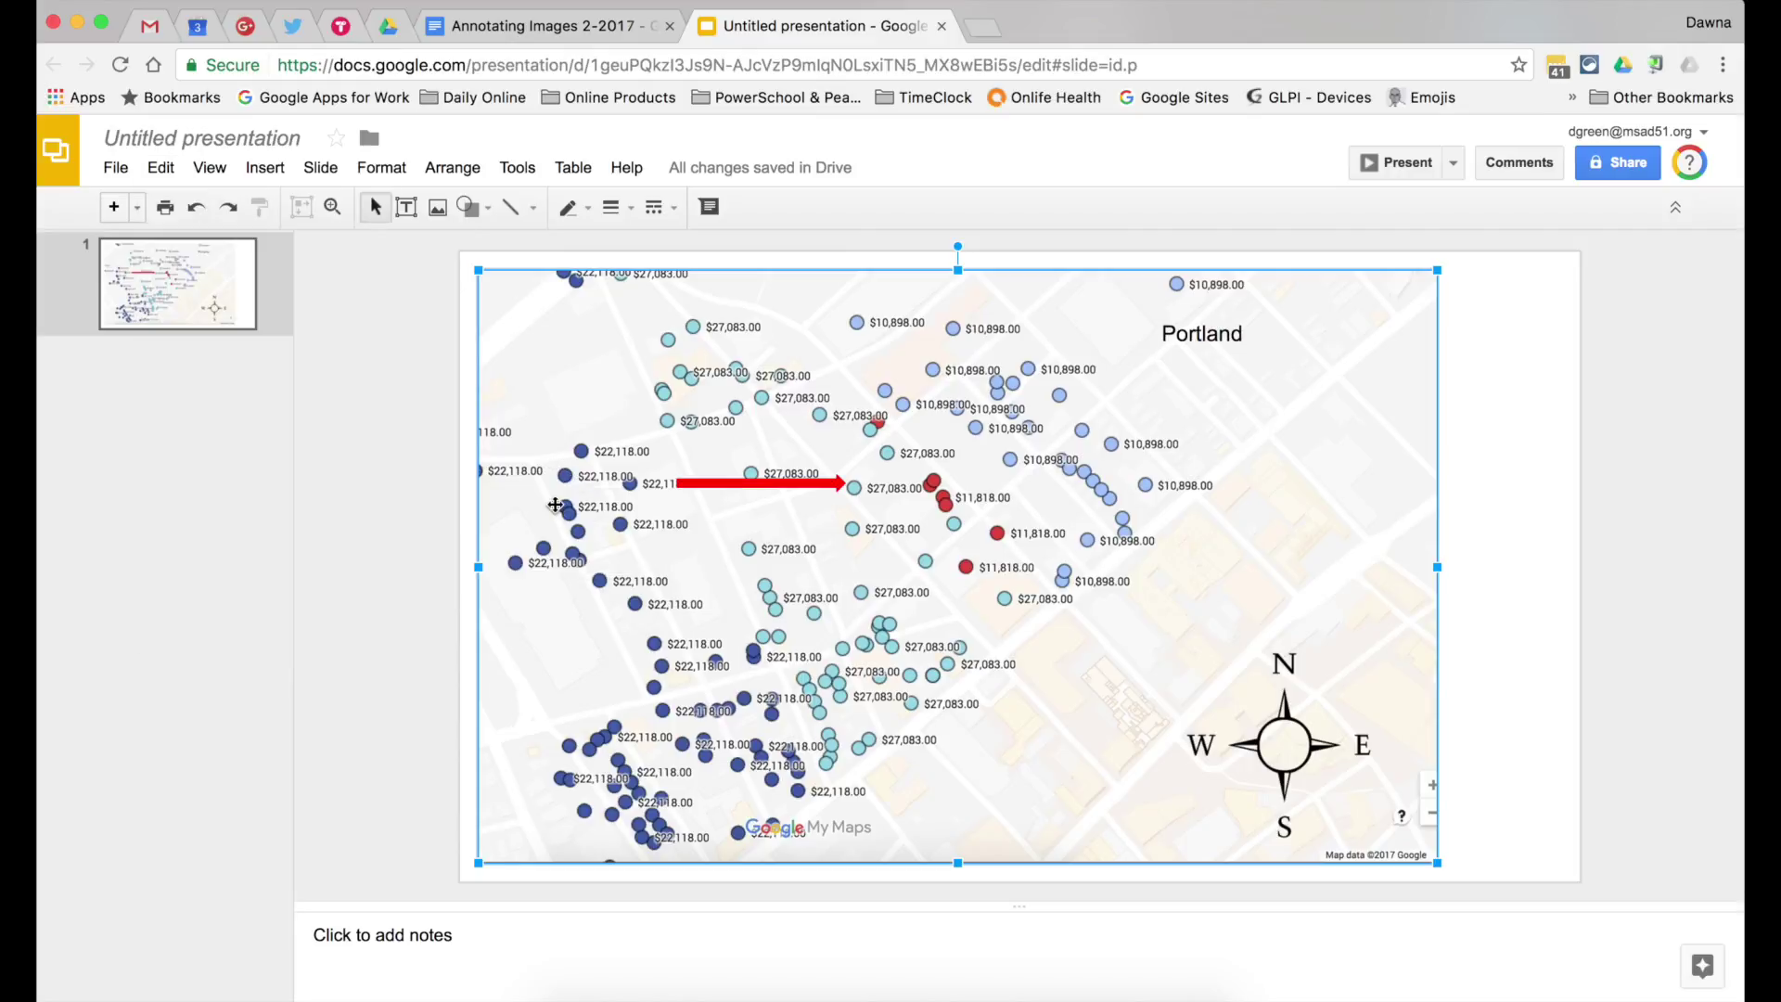
click(496, 35)
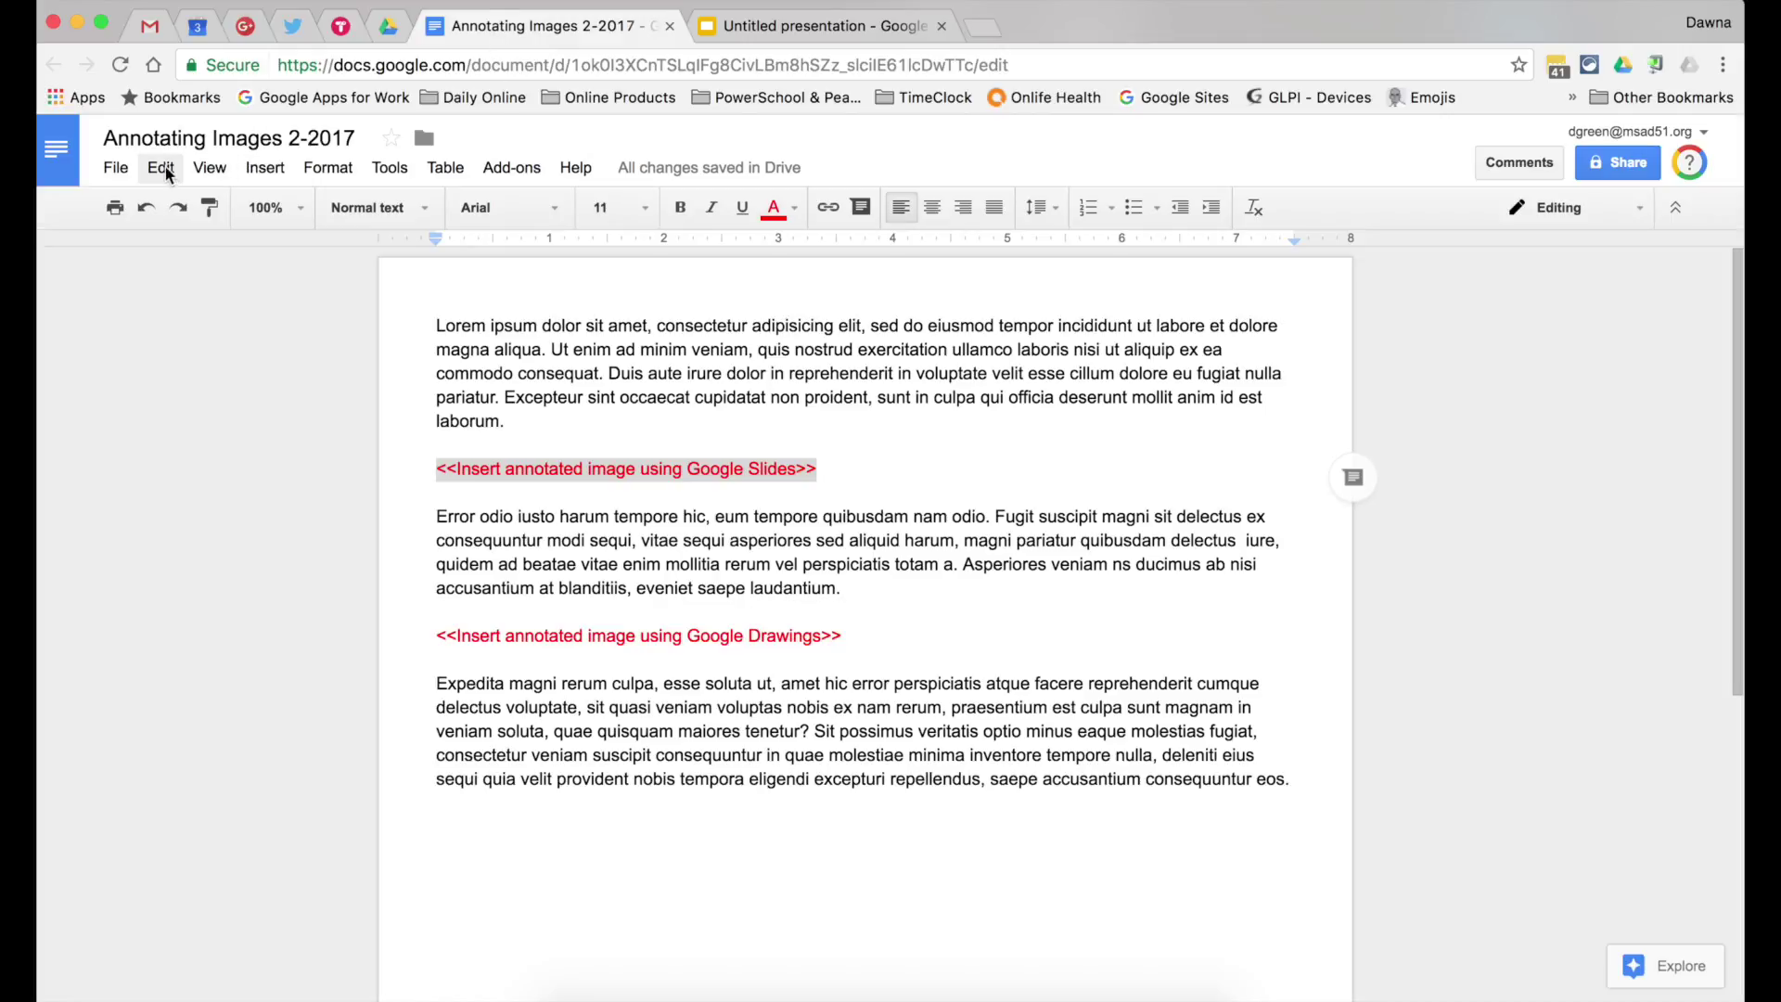
Paste the grouped map from the web clipboard into the document.
click(165, 171)
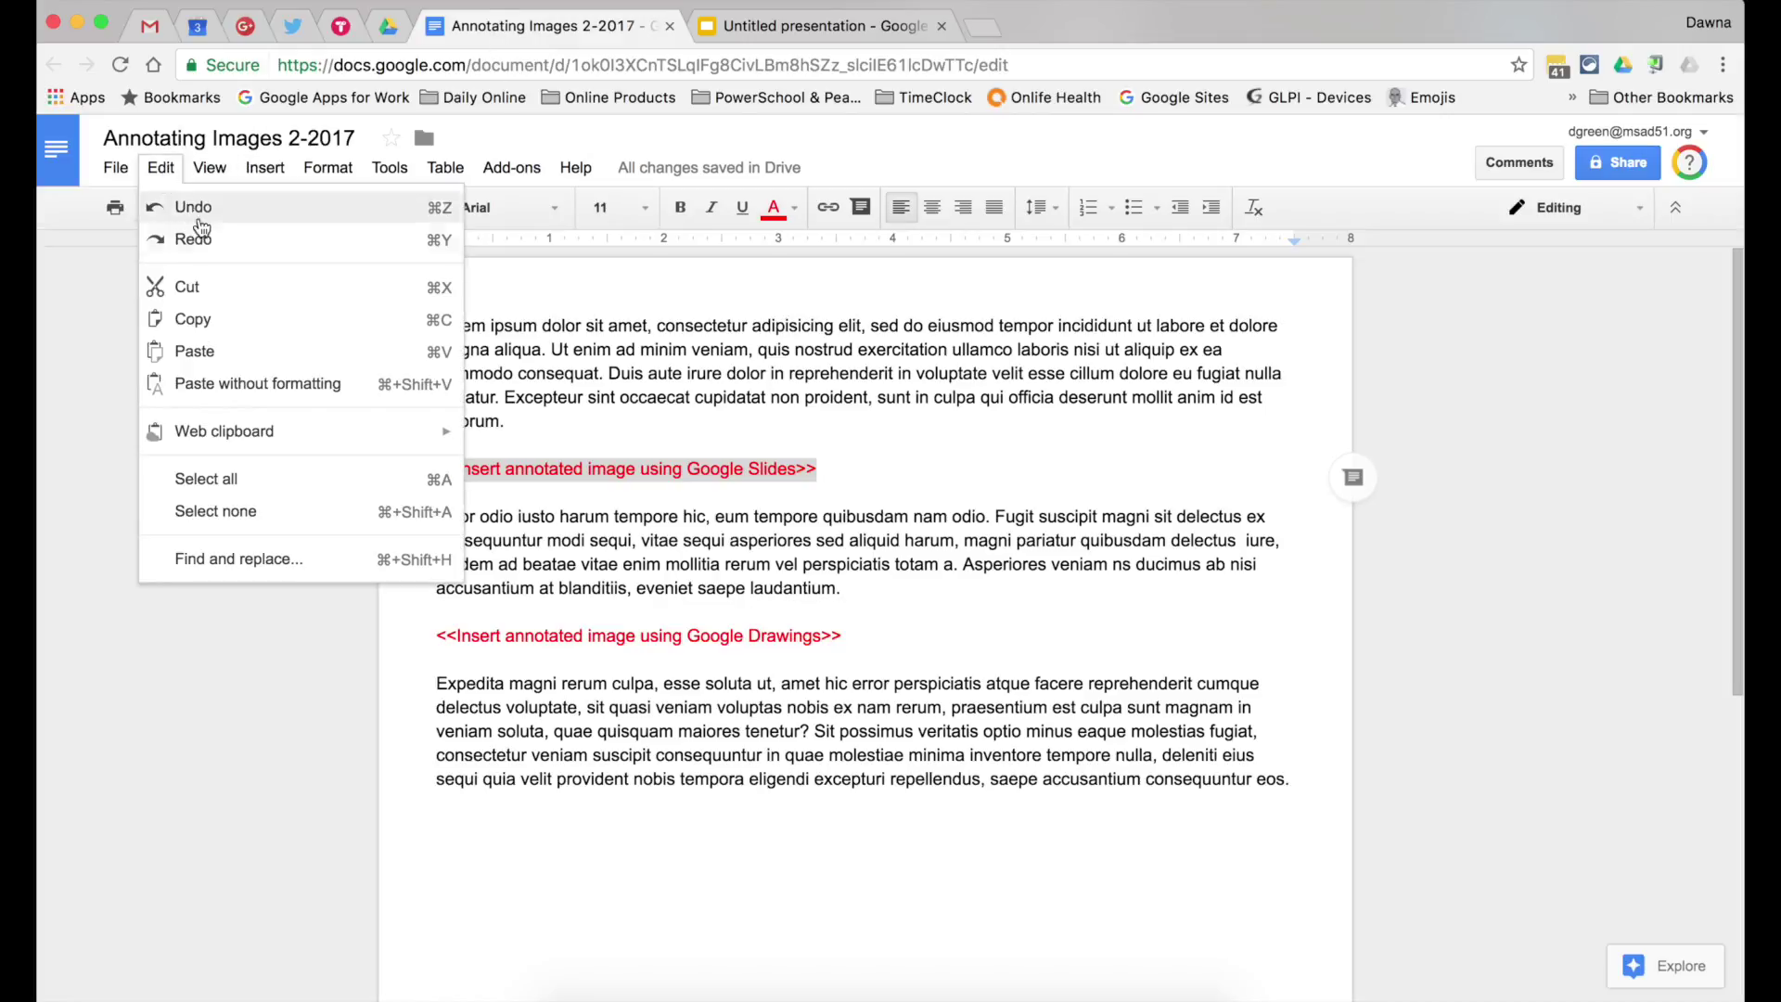
mouse_move(306, 434)
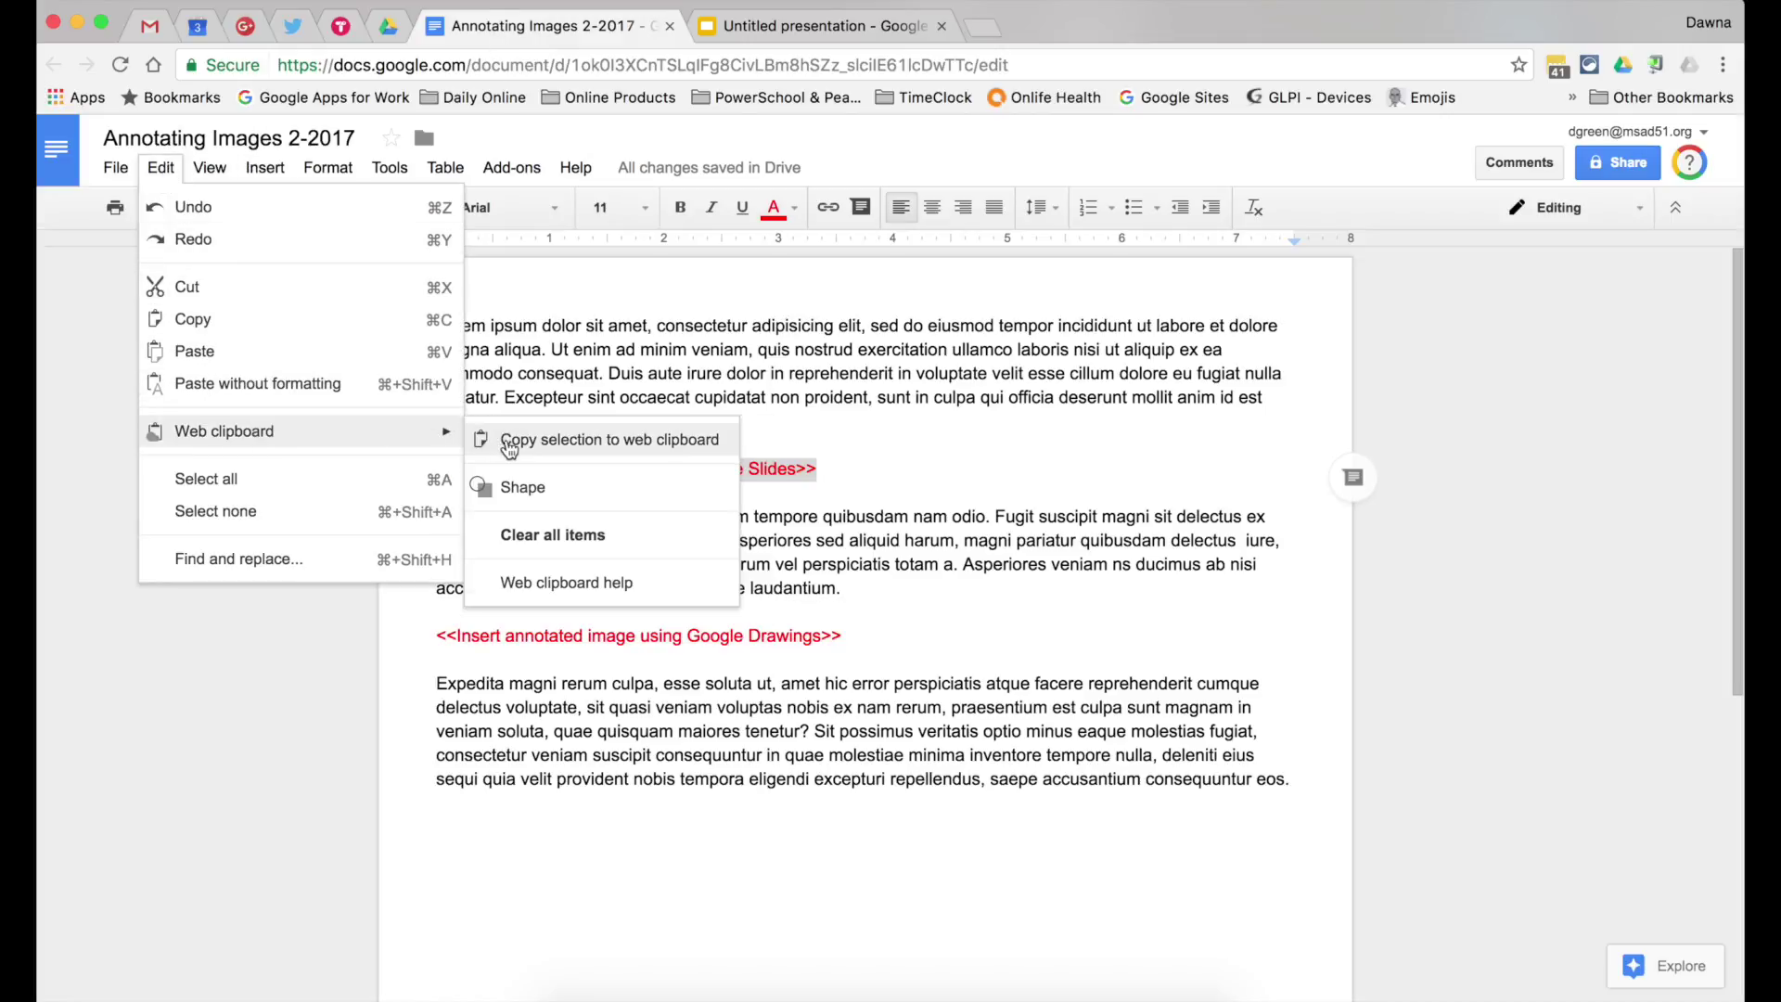
click(522, 492)
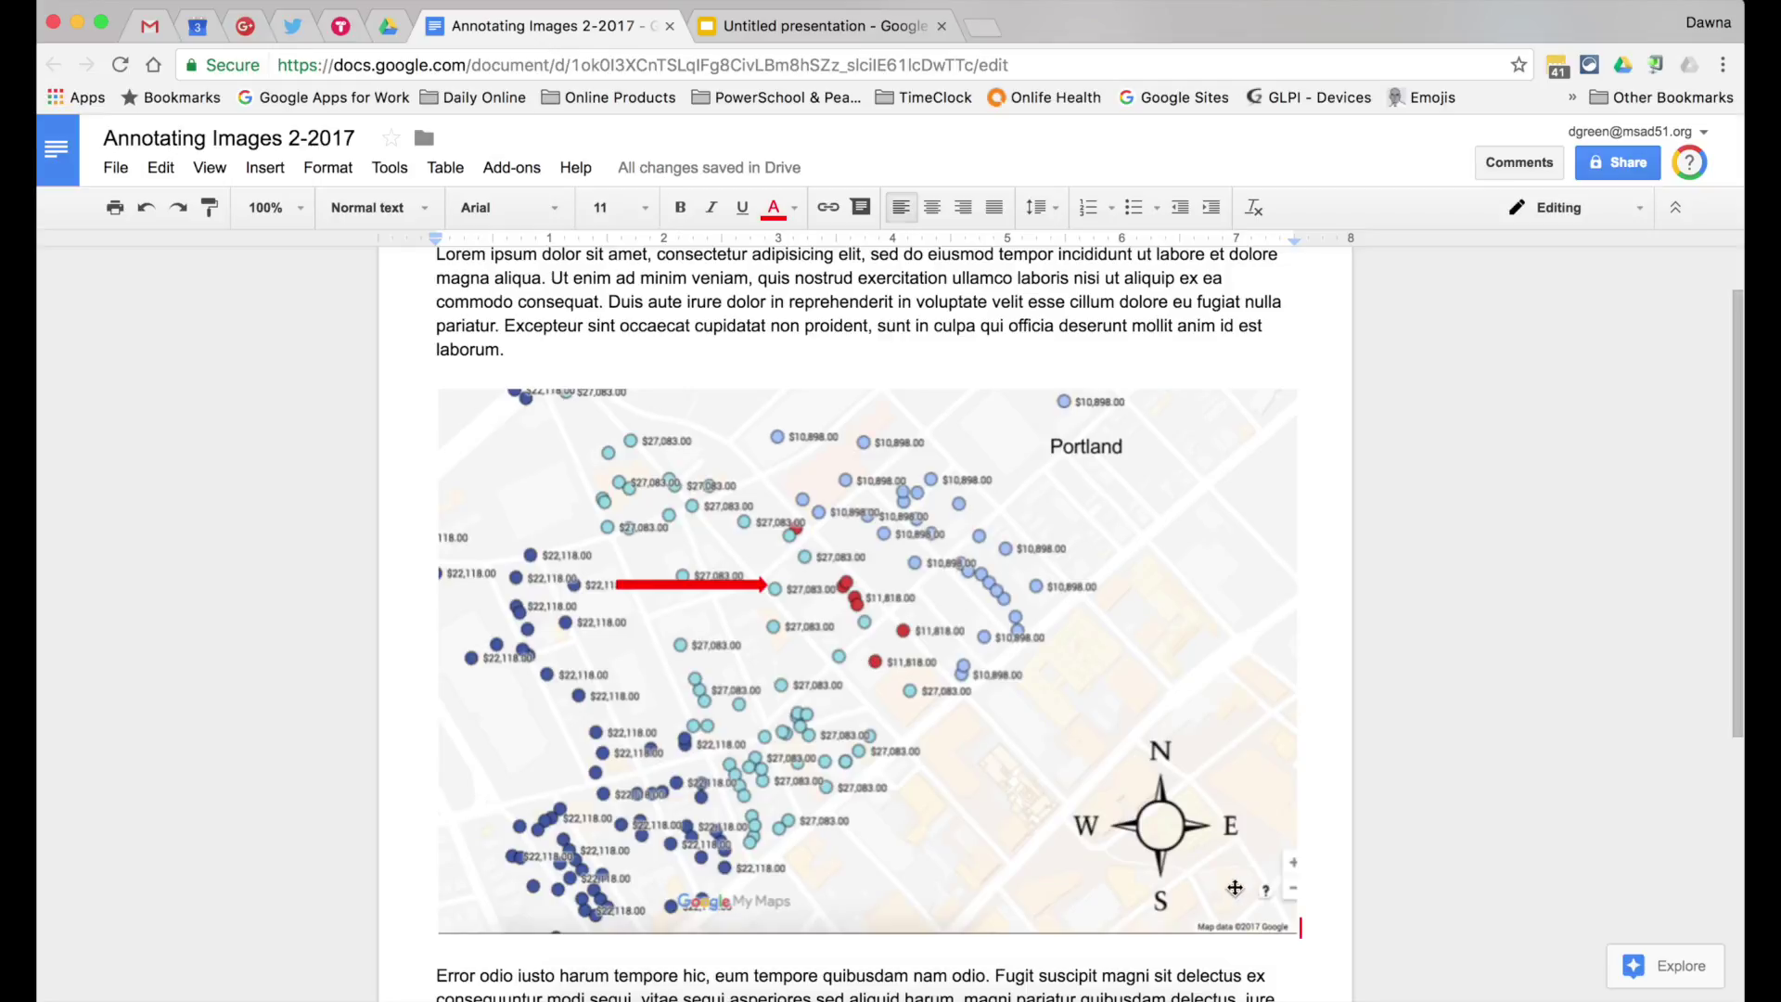
Shrink the pasted map image and place the caret on the blank page below.
click(1234, 888)
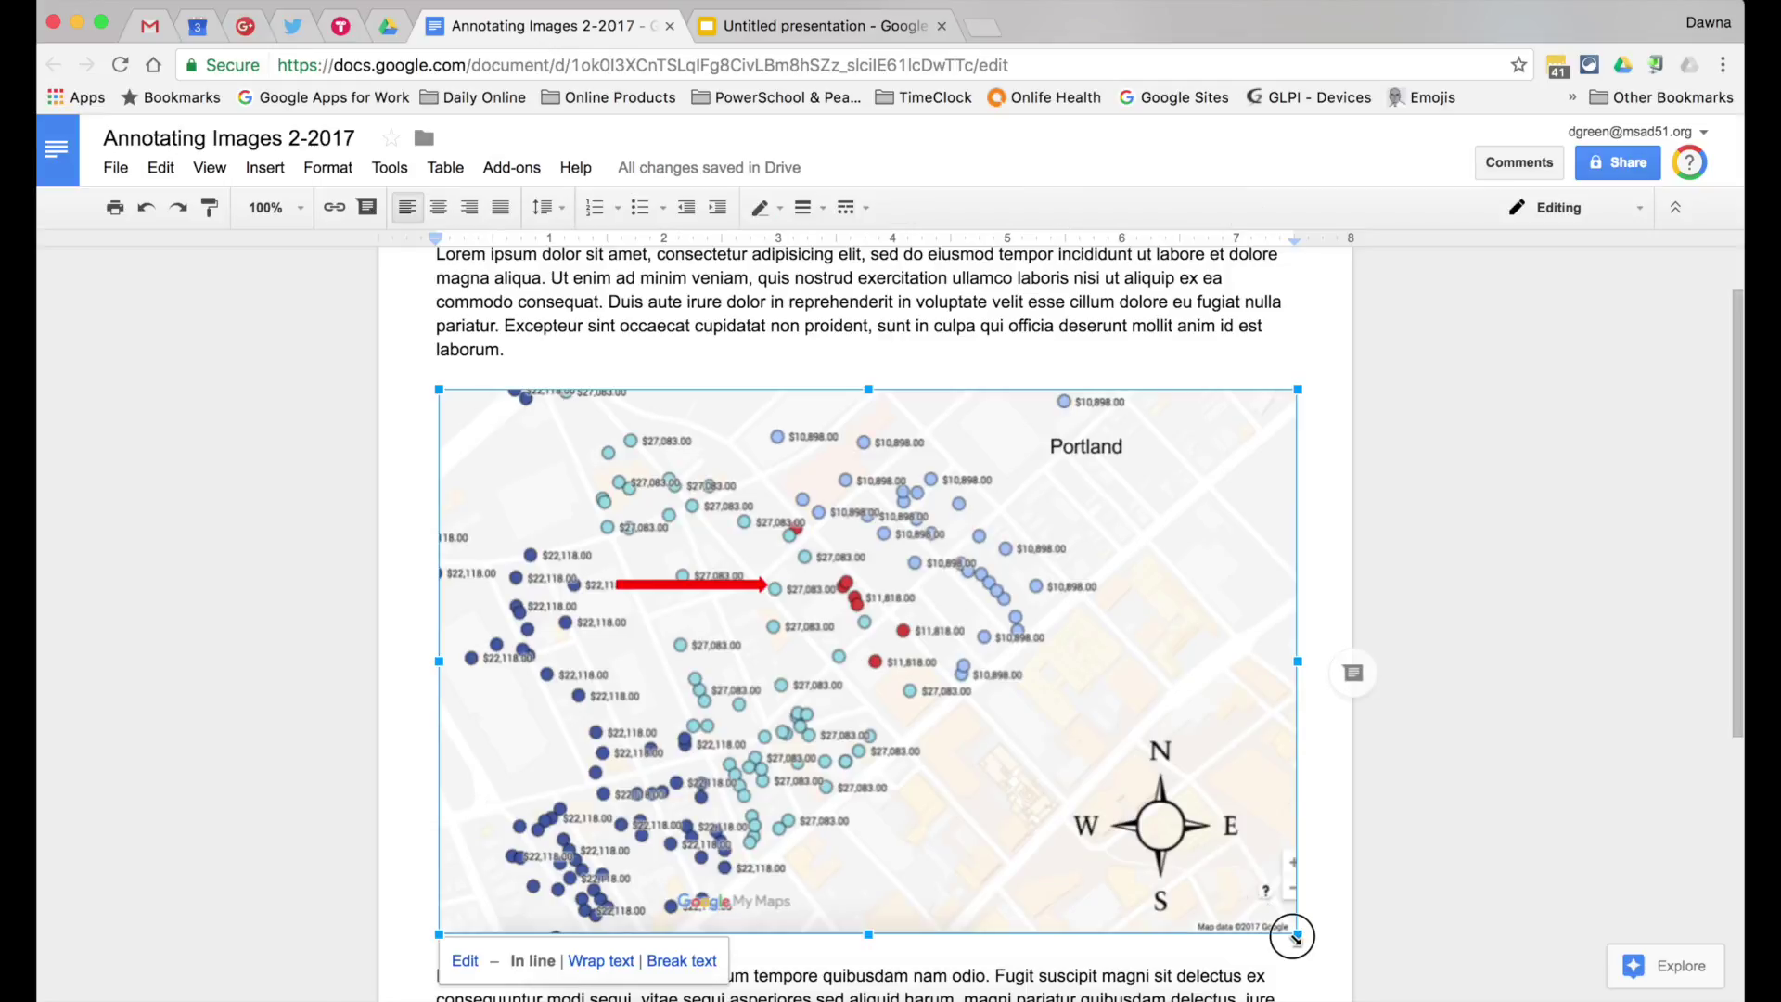
drag(1296, 939, 946, 674)
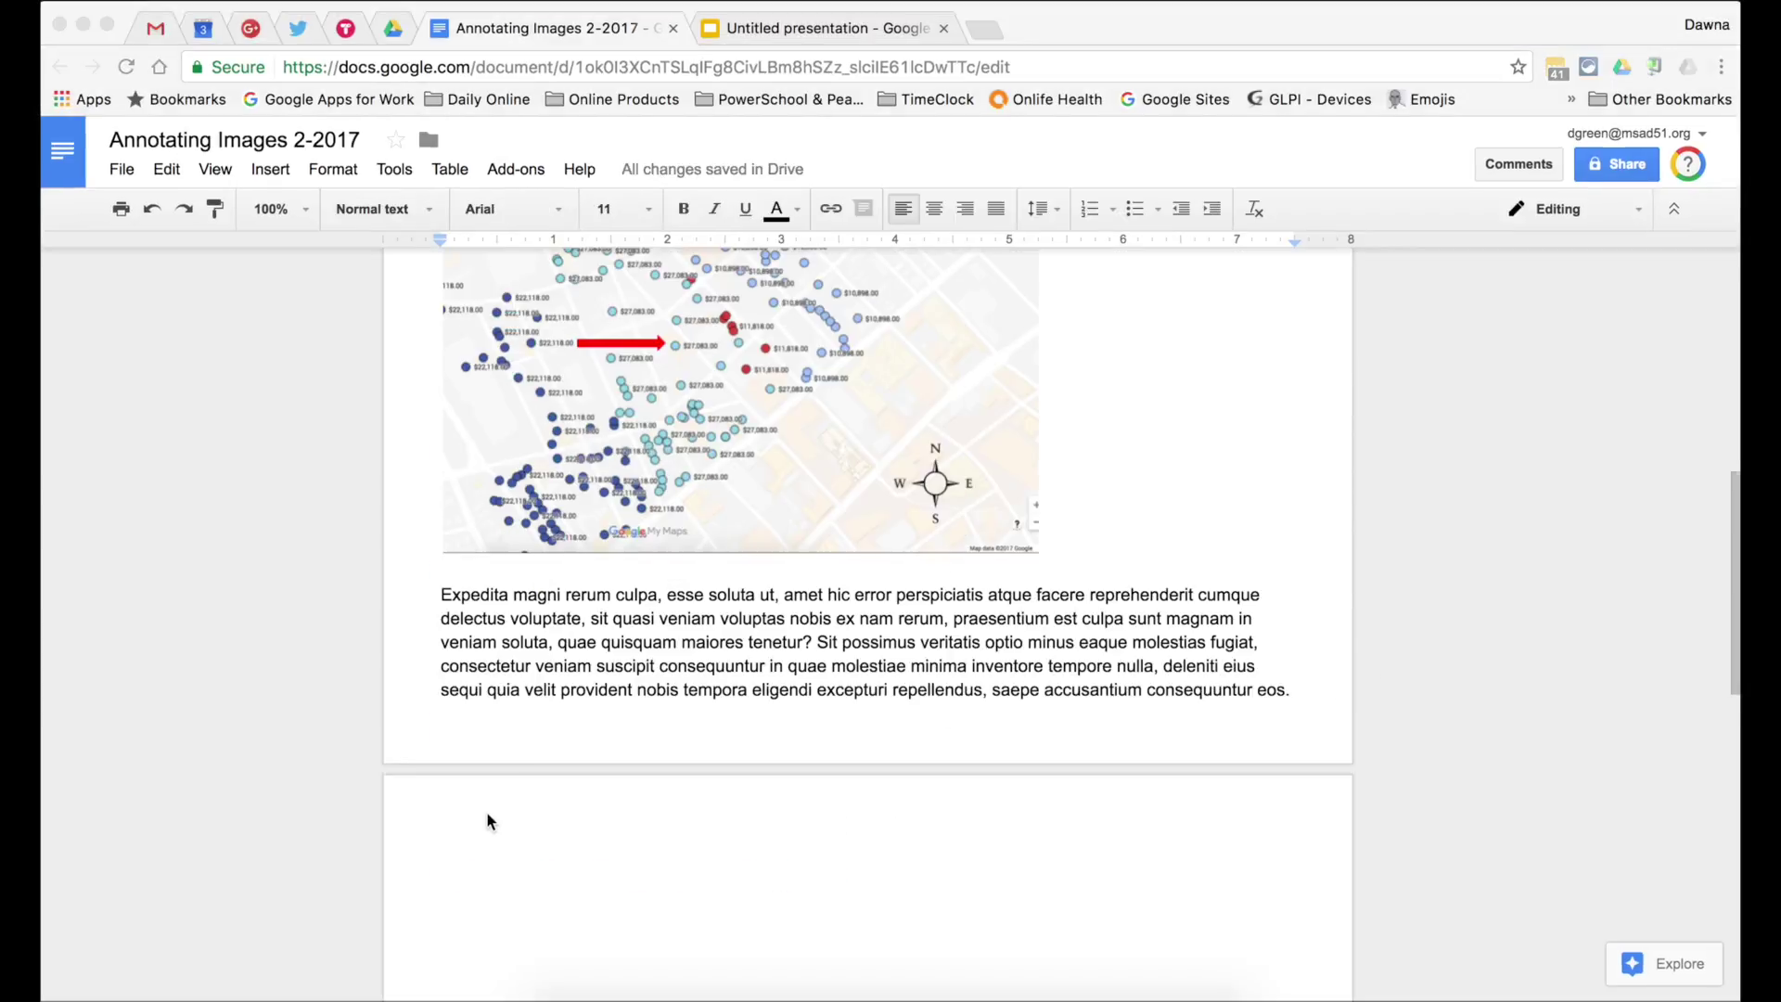
scroll(486, 809, down, 2)
click(466, 752)
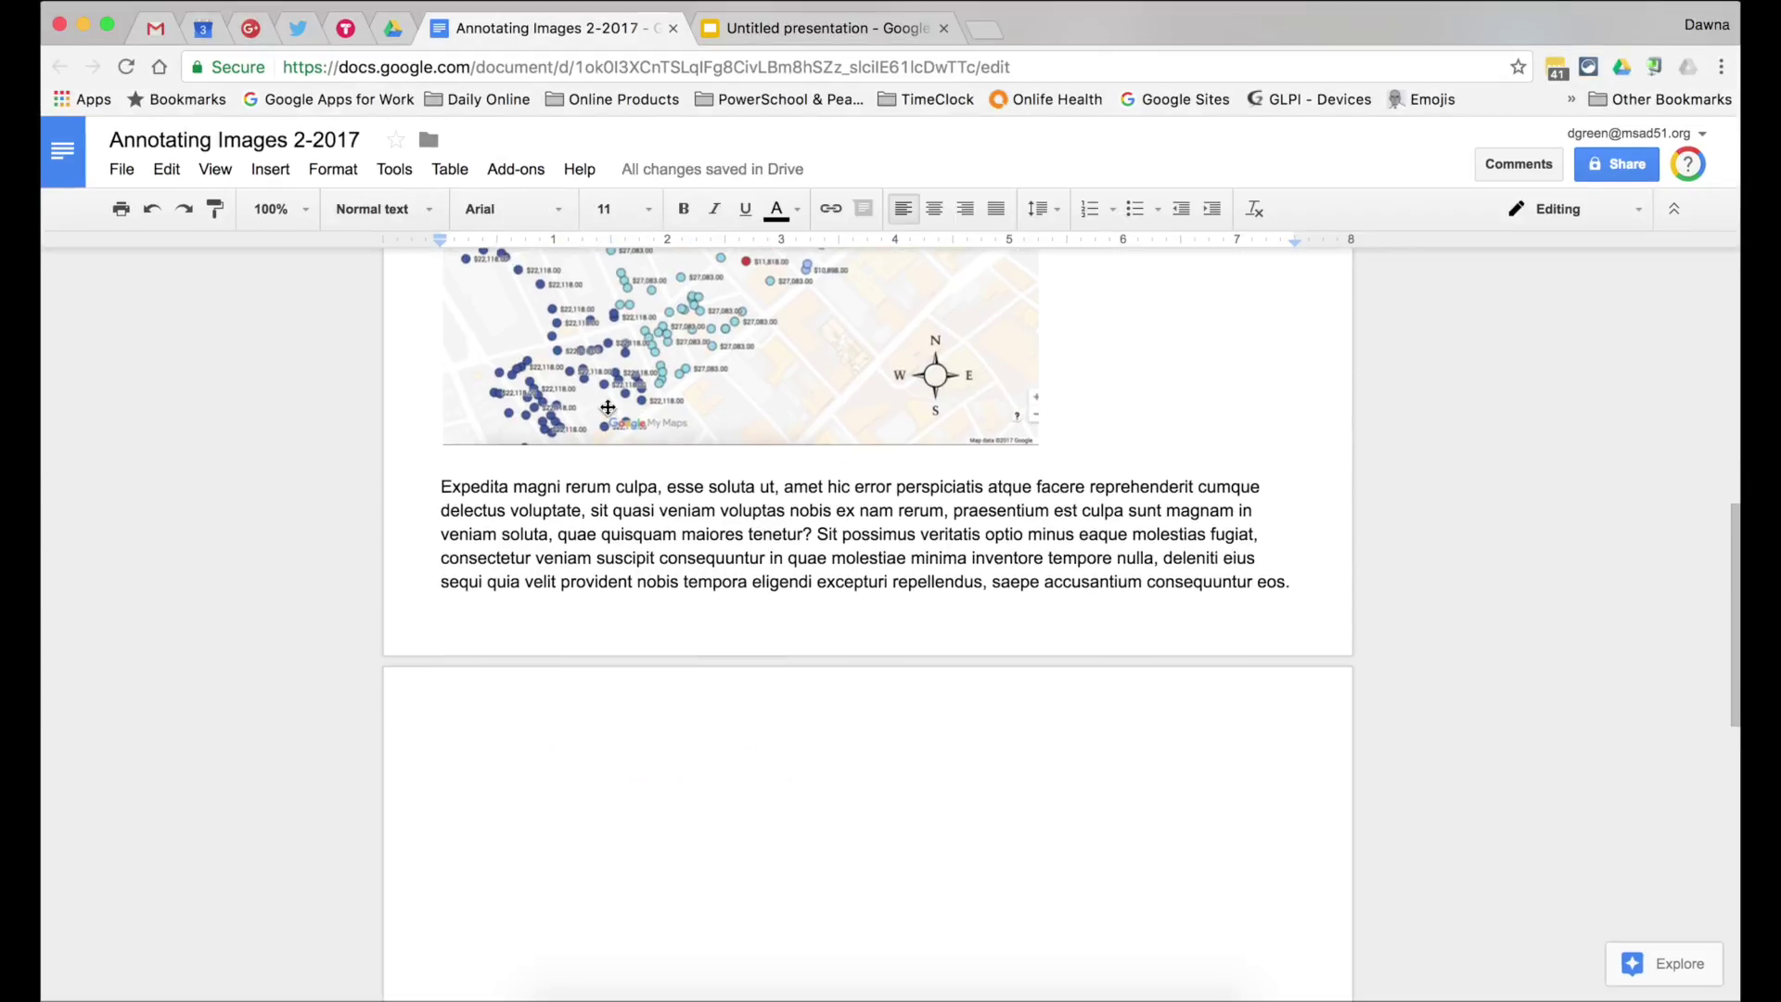
click(793, 26)
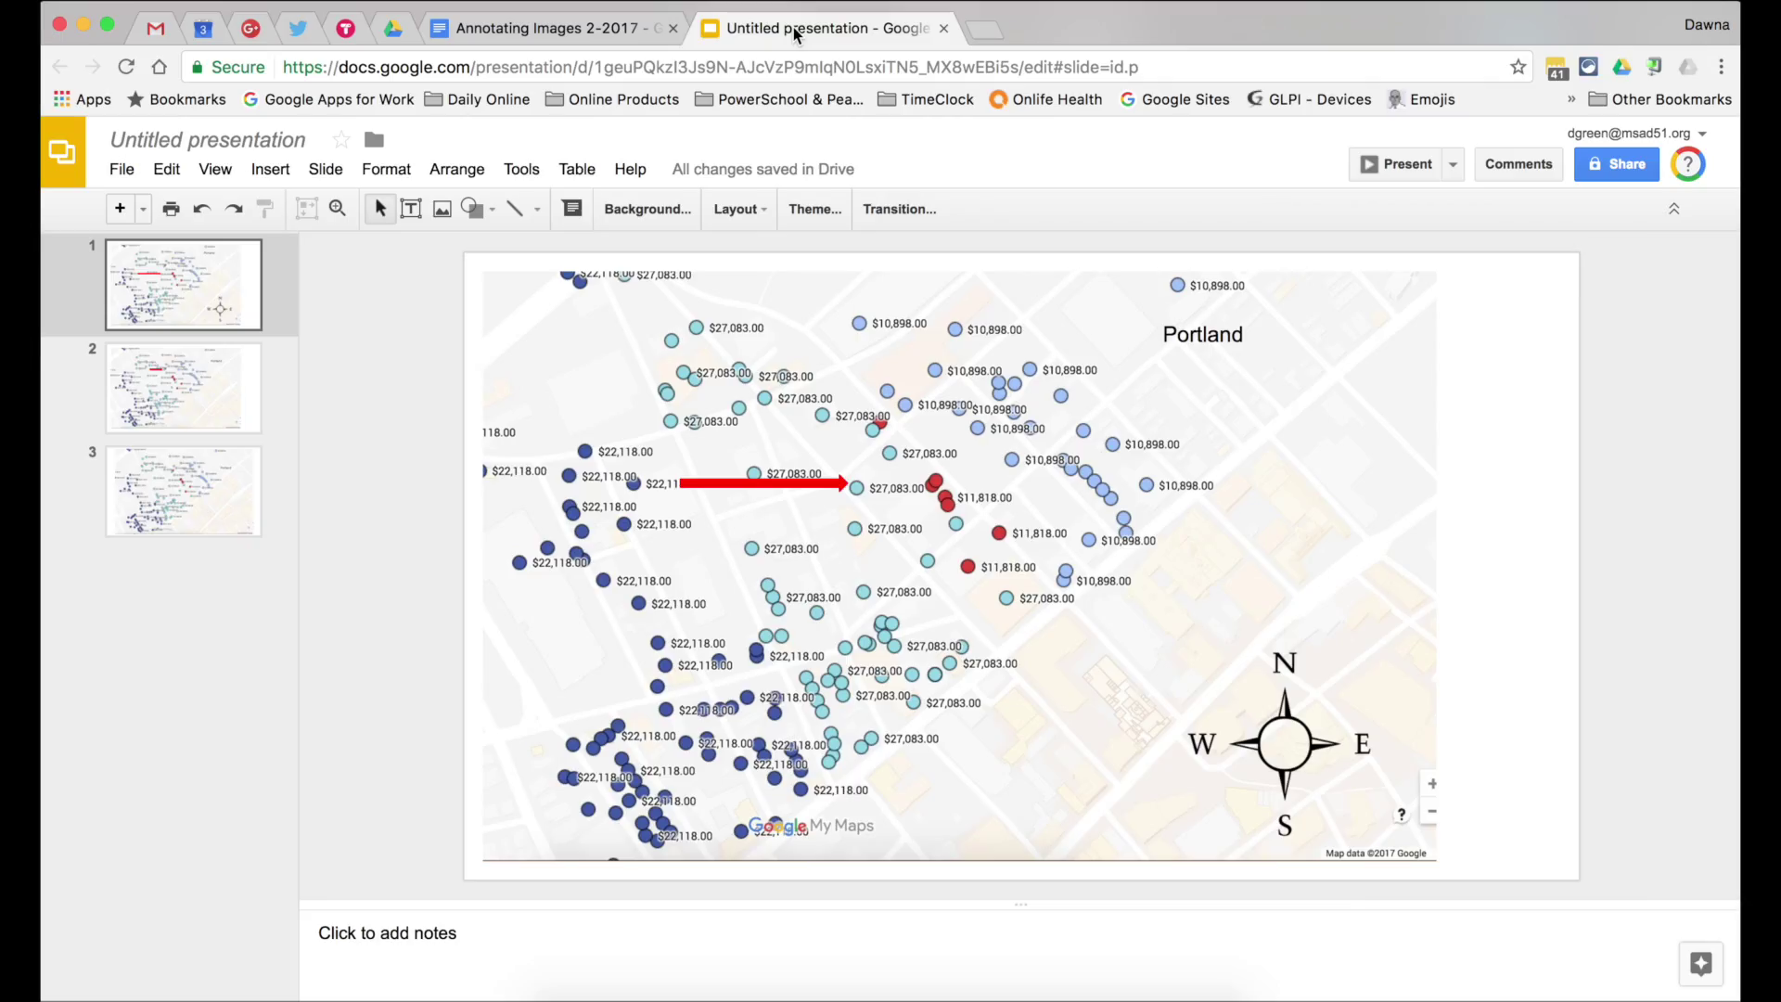
Screenshot the slide's annotated map area and return to the document.
drag(533, 314, 1439, 859)
click(538, 30)
click(270, 168)
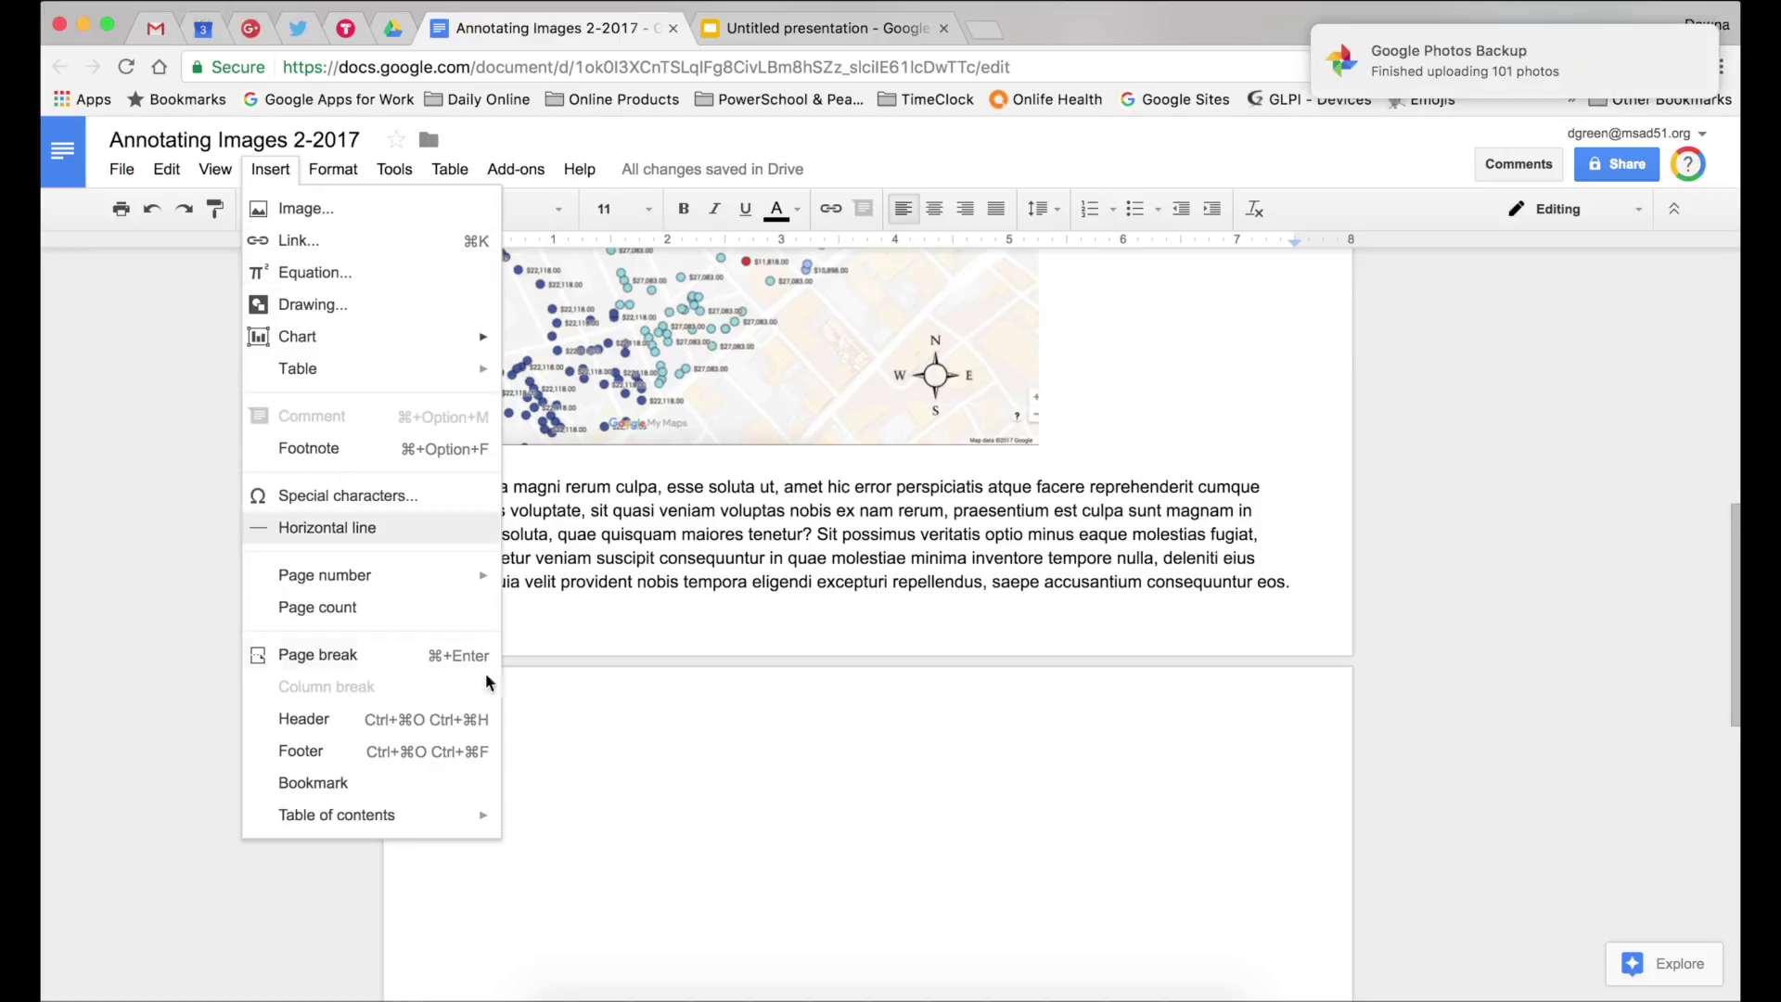
click(766, 828)
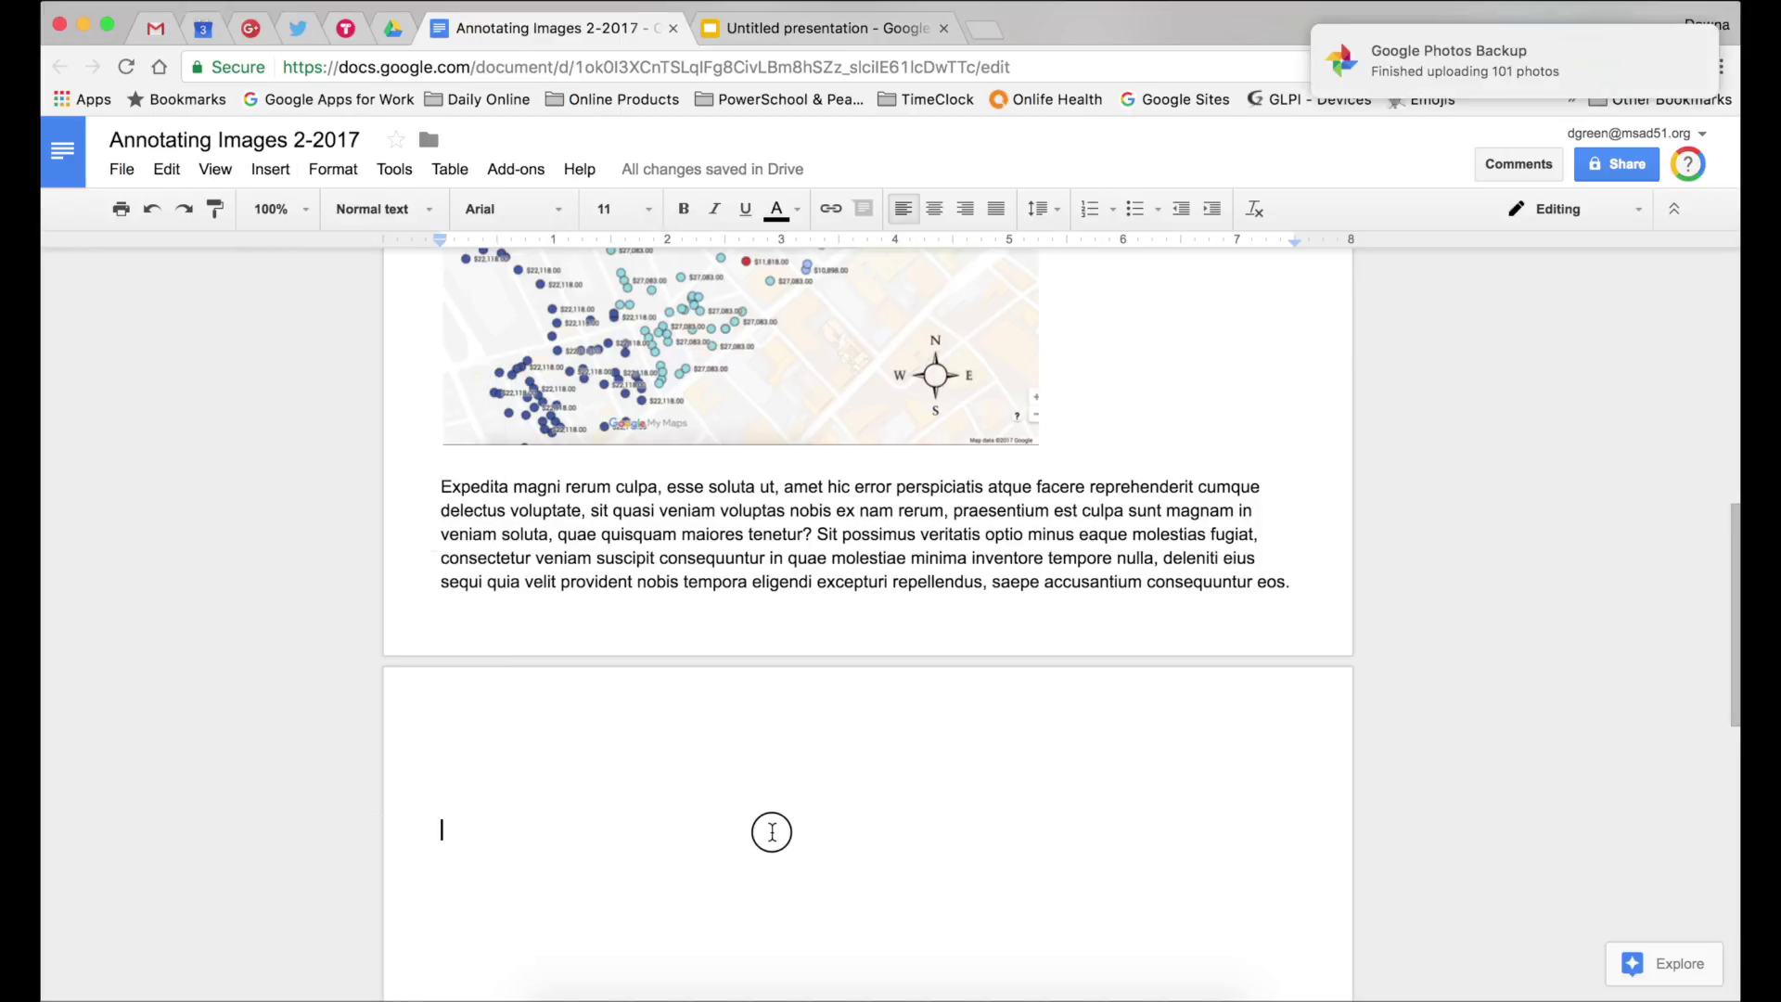
Upload 'Screen Shot 2017-02-03 at 3.49.22 PM.jpg' into the document as an image.
click(270, 169)
click(284, 209)
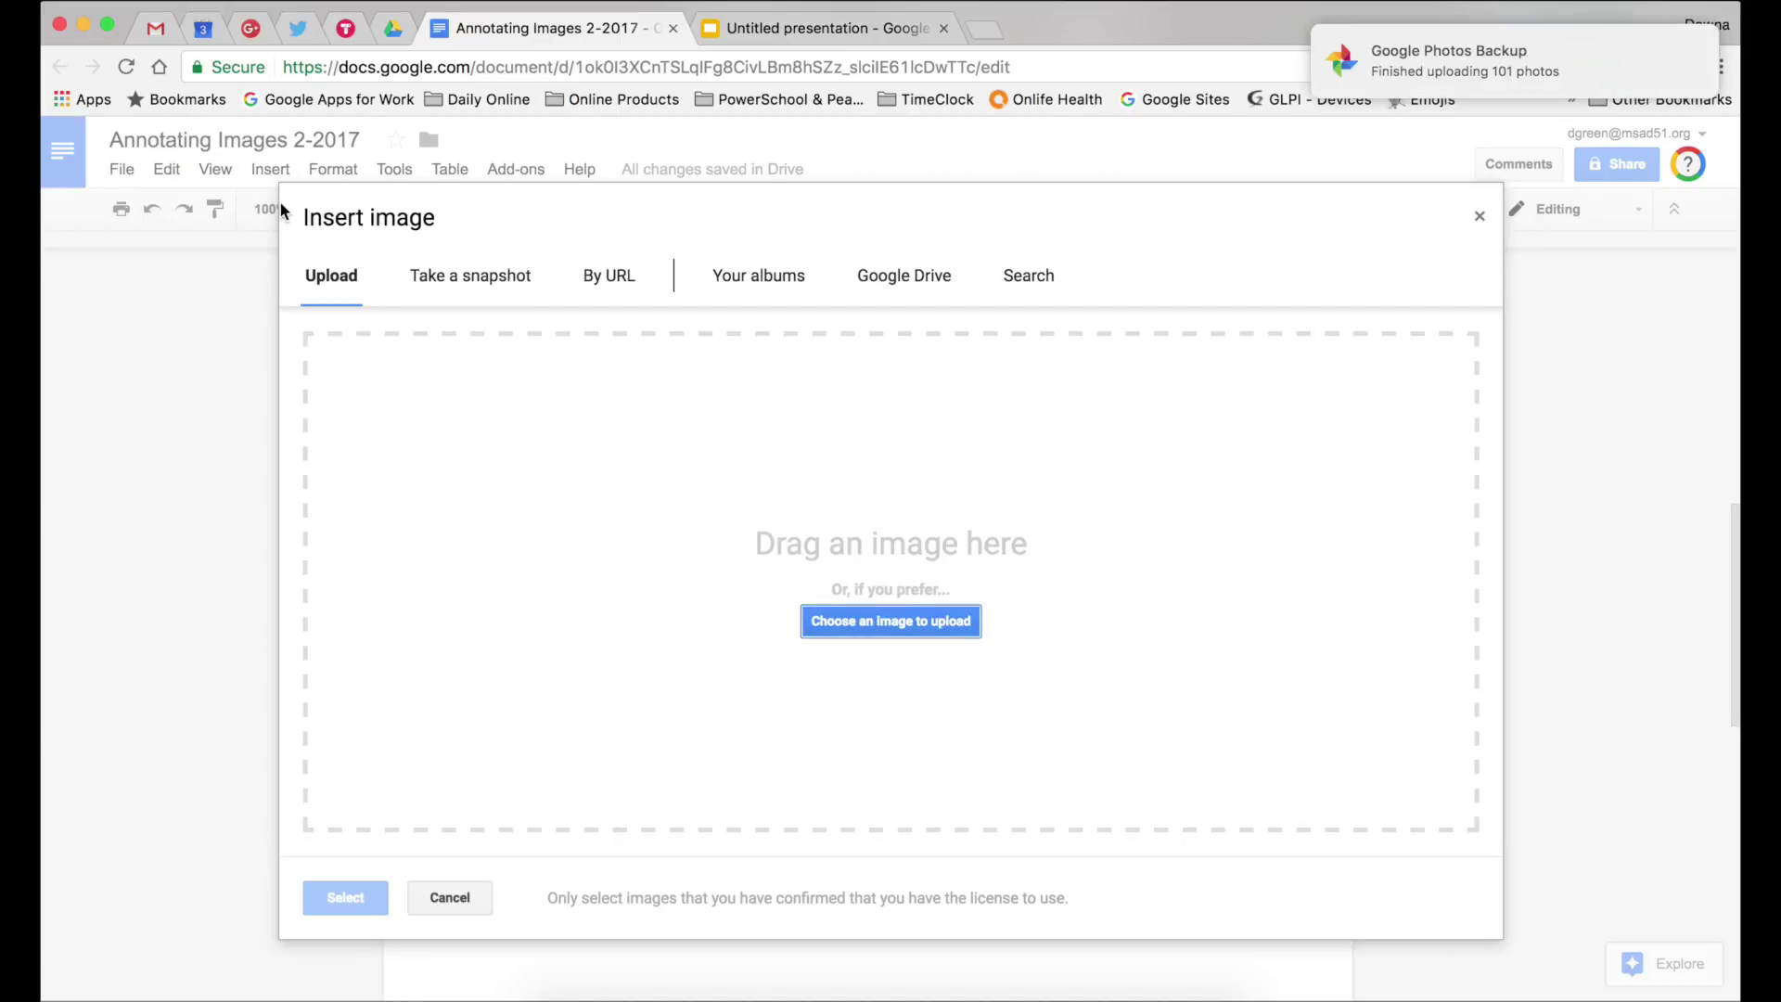
click(859, 621)
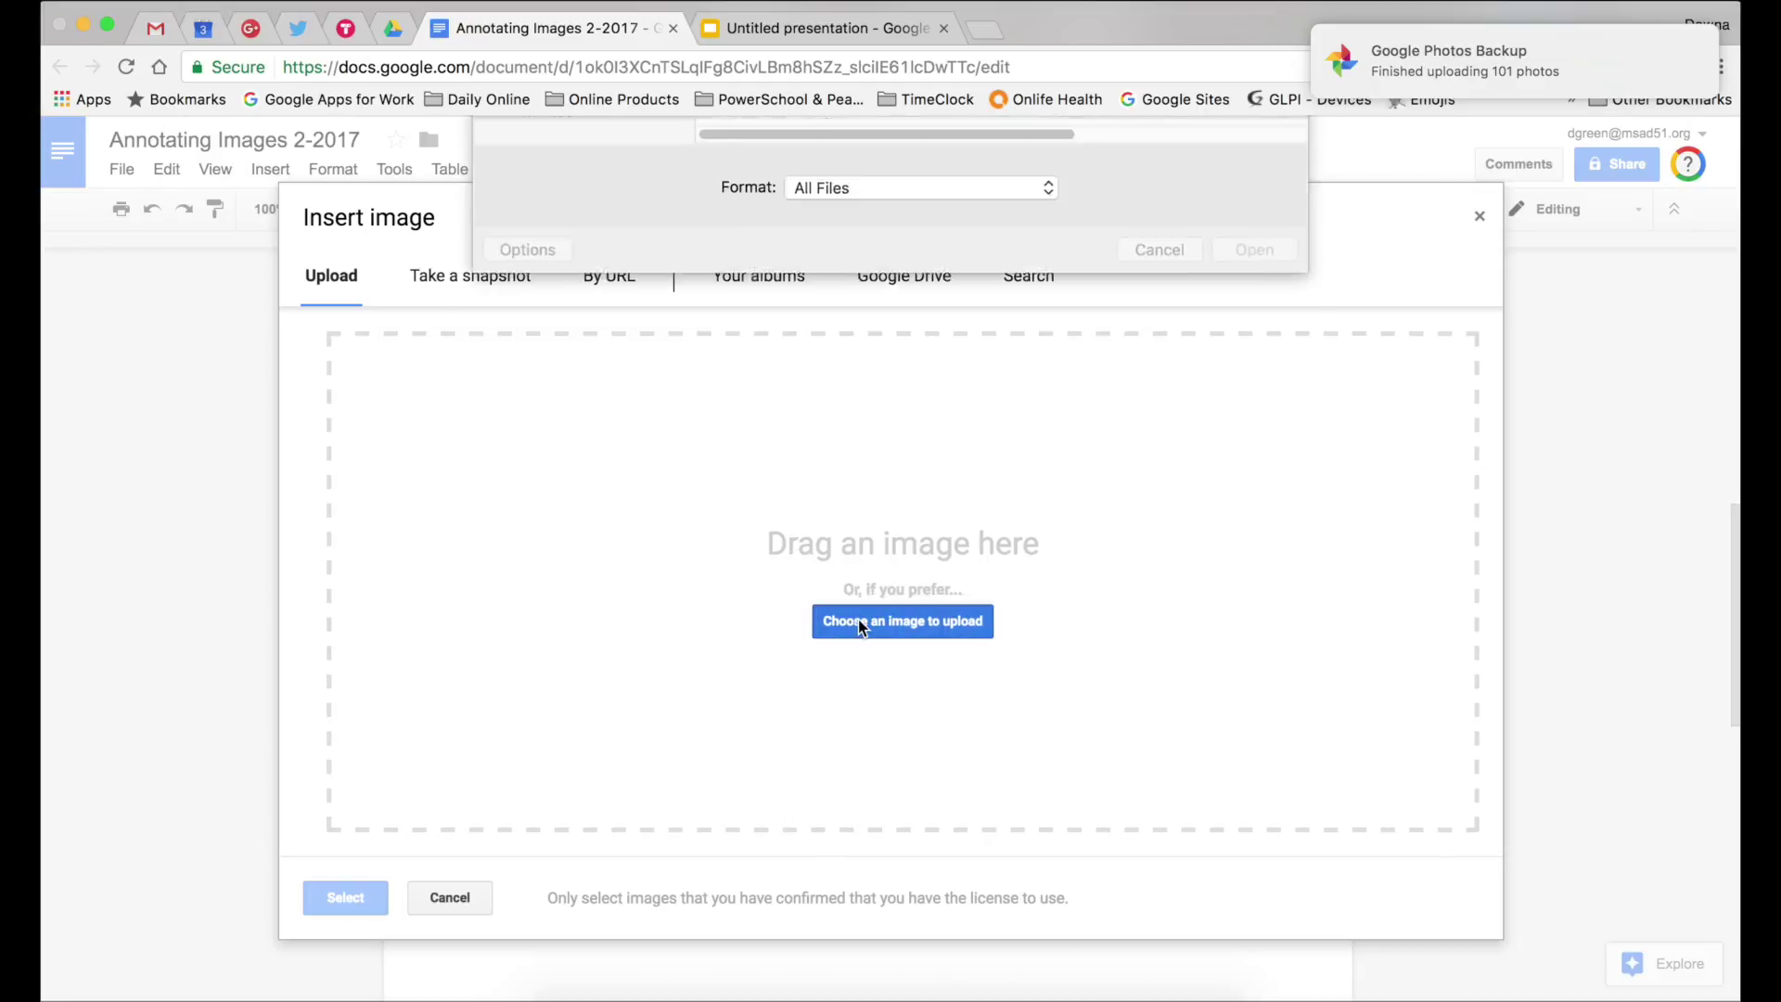
click(819, 206)
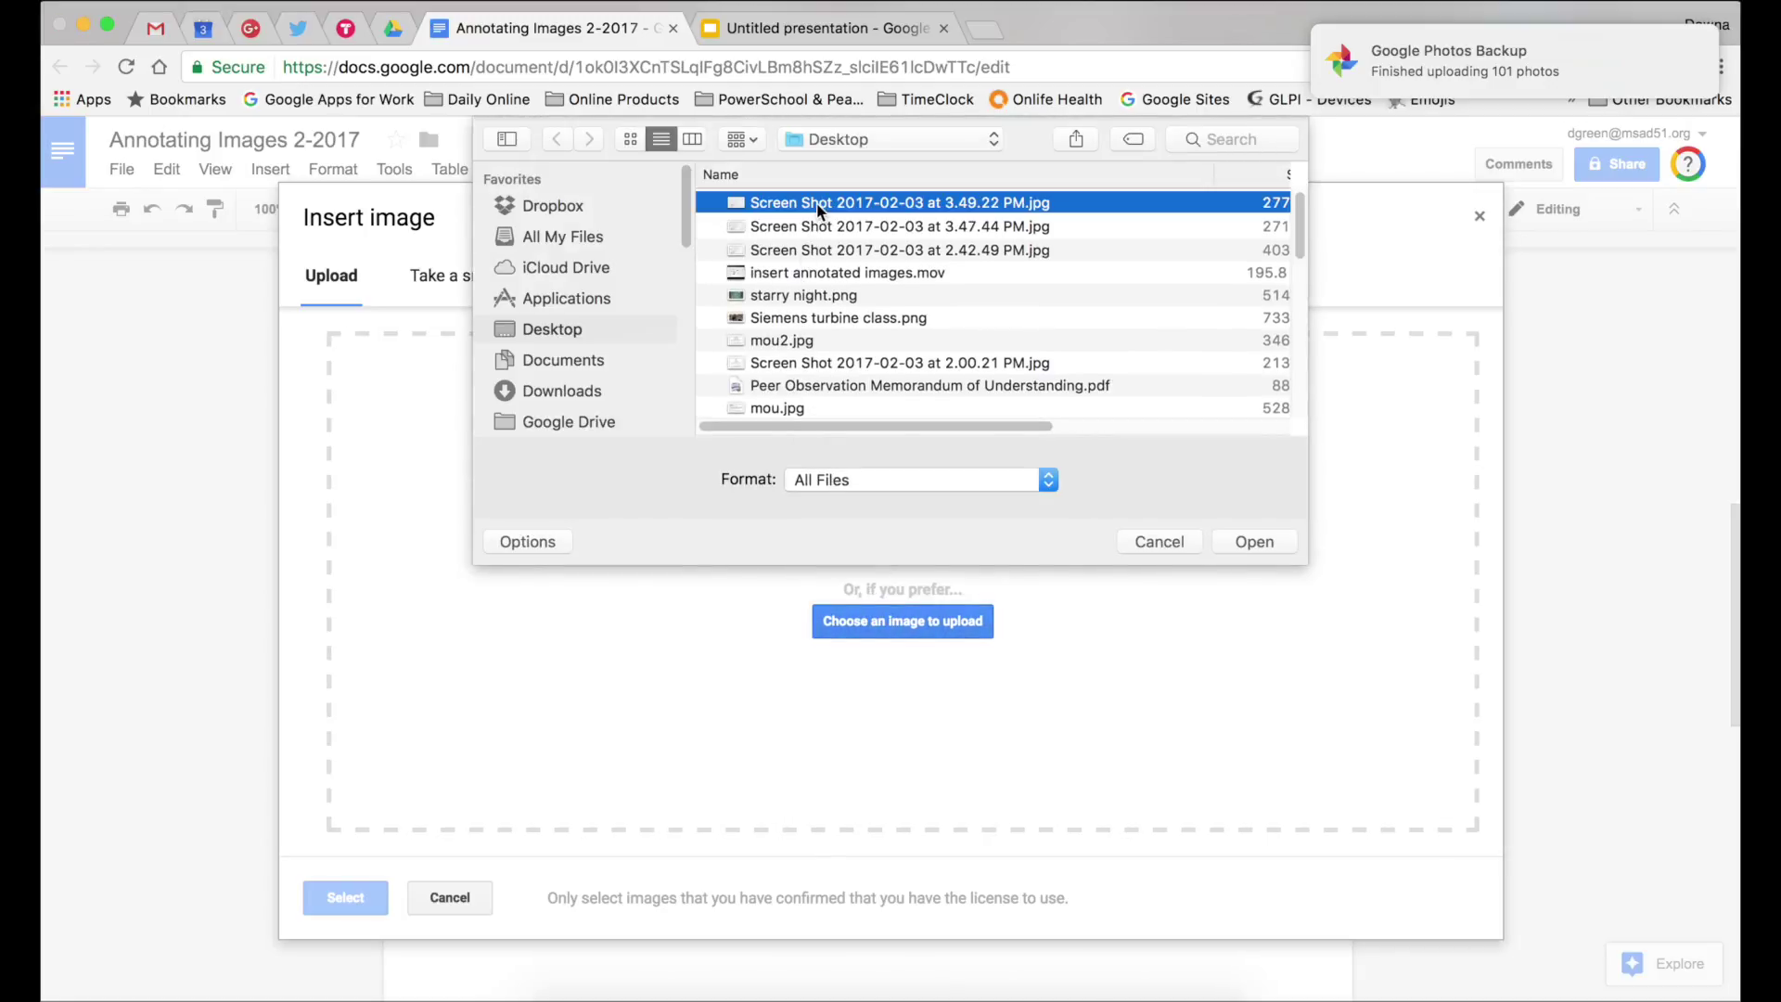
click(1242, 547)
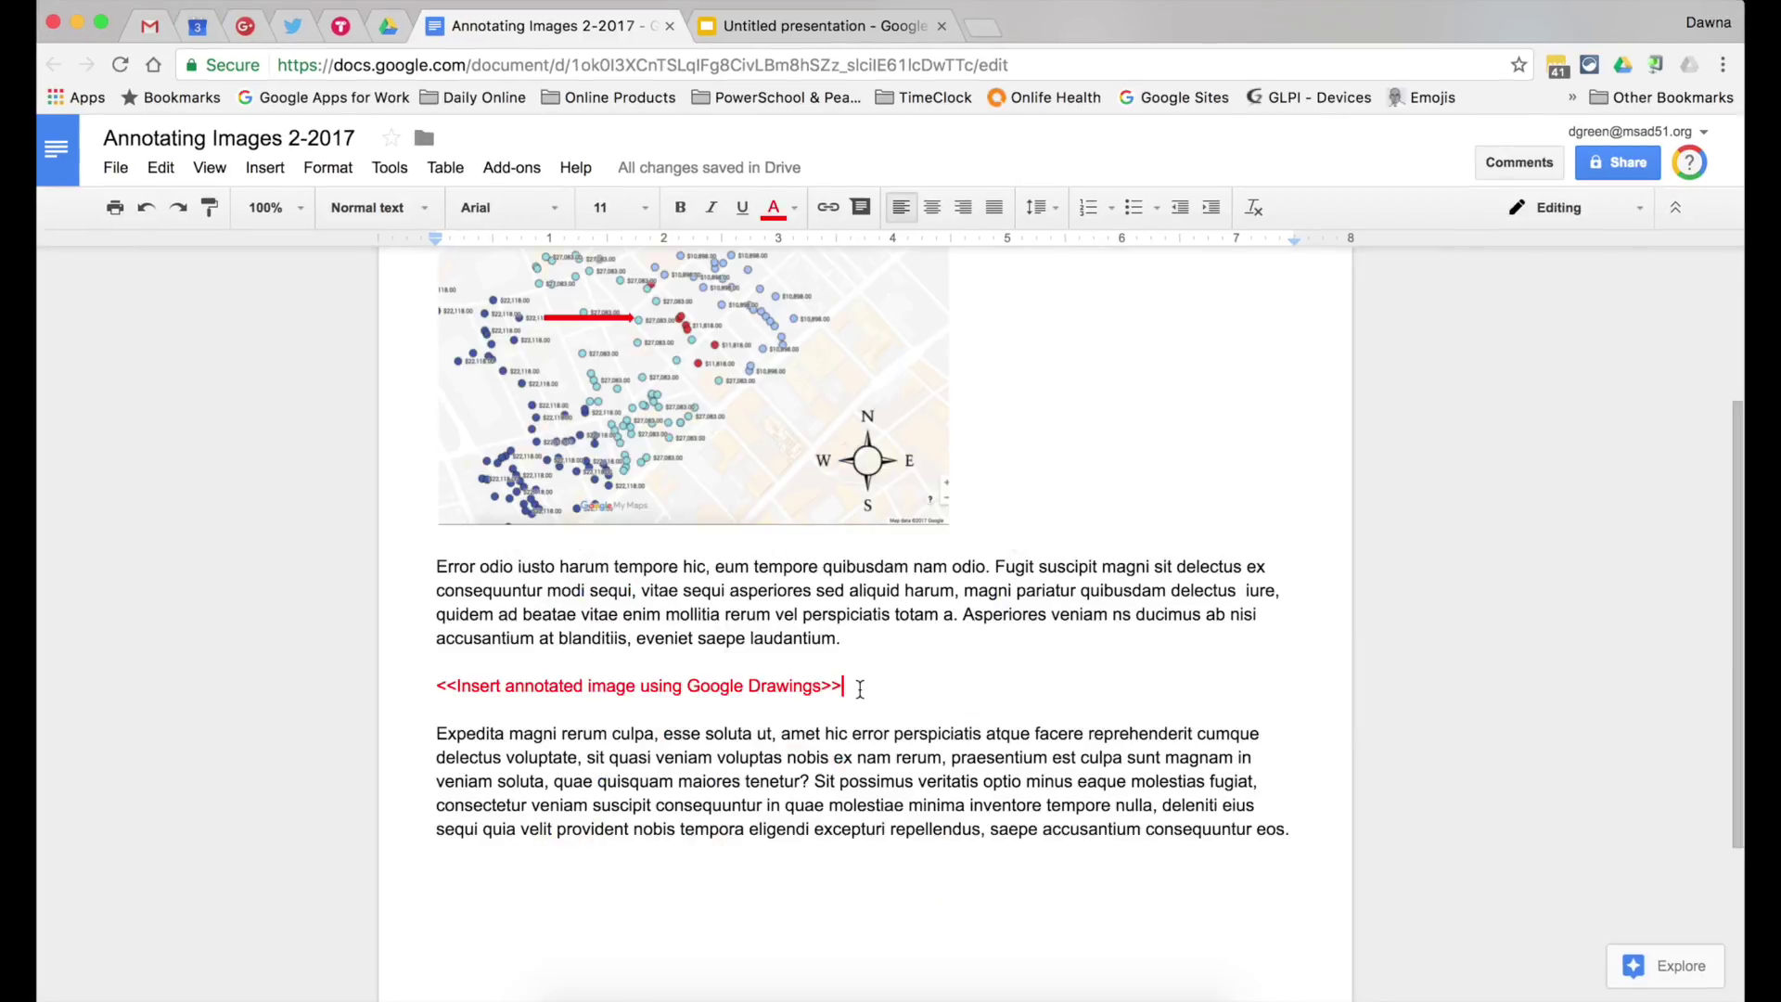
Select the red Google Drawings placeholder line and insert a new drawing.
drag(859, 689, 430, 691)
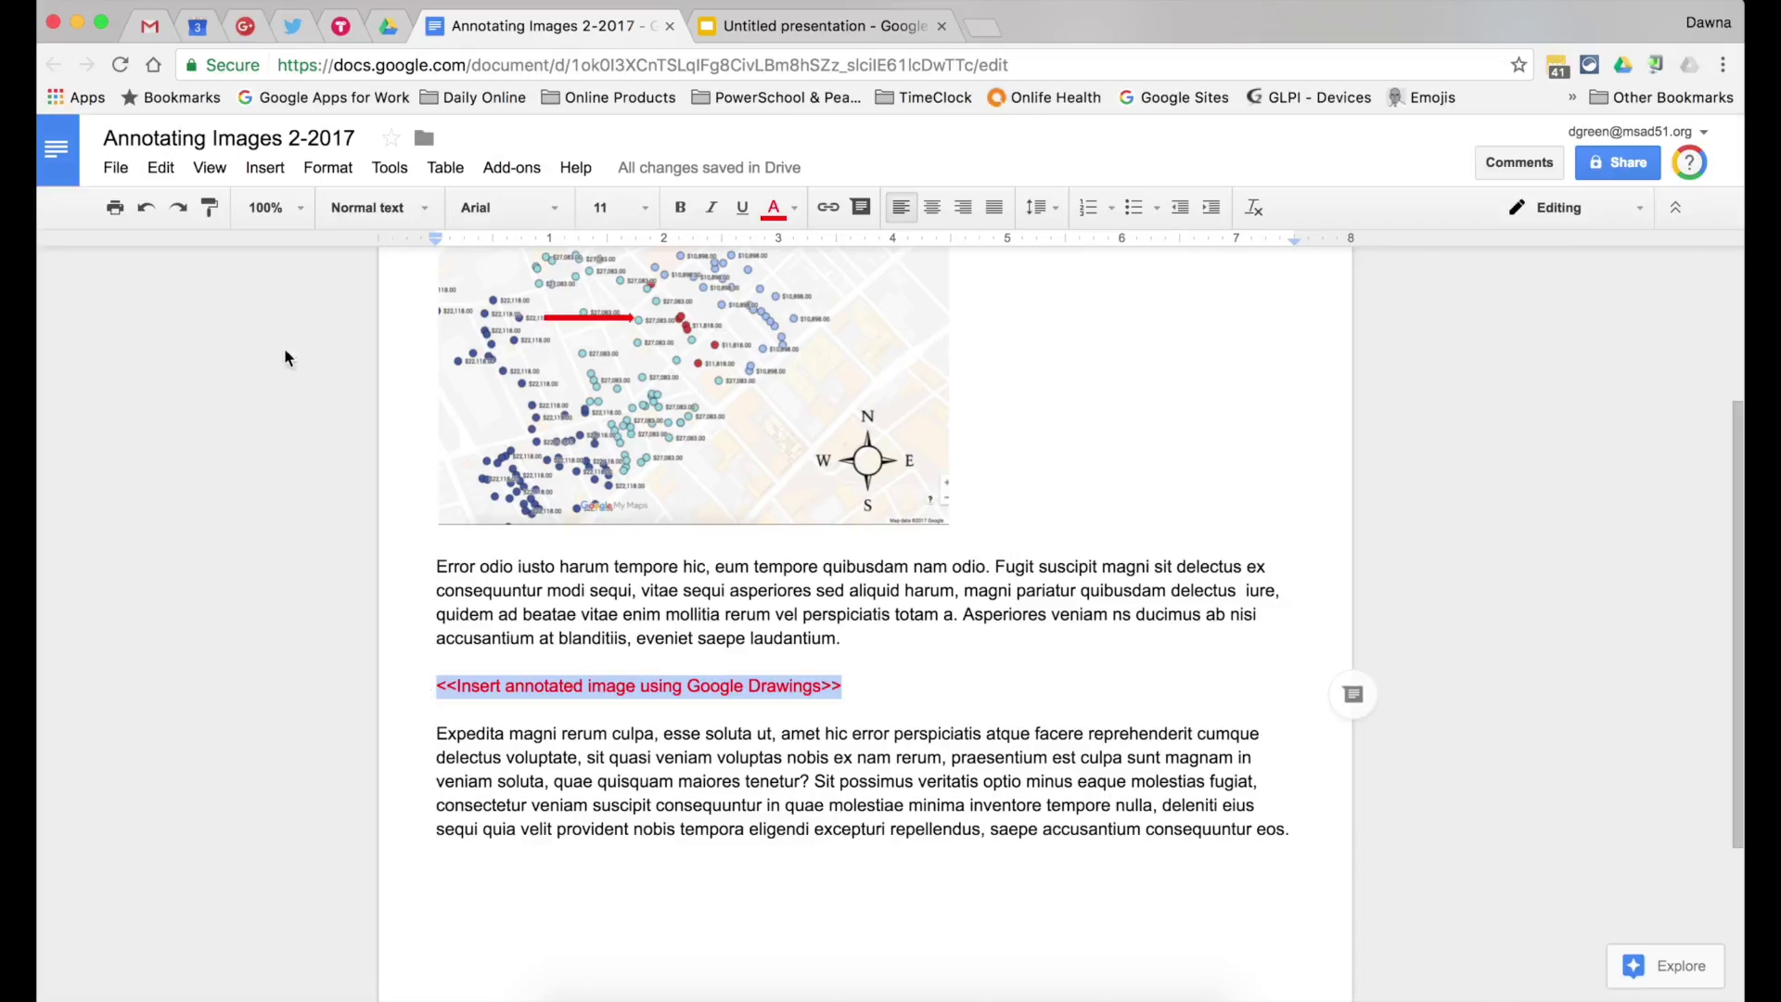
click(264, 168)
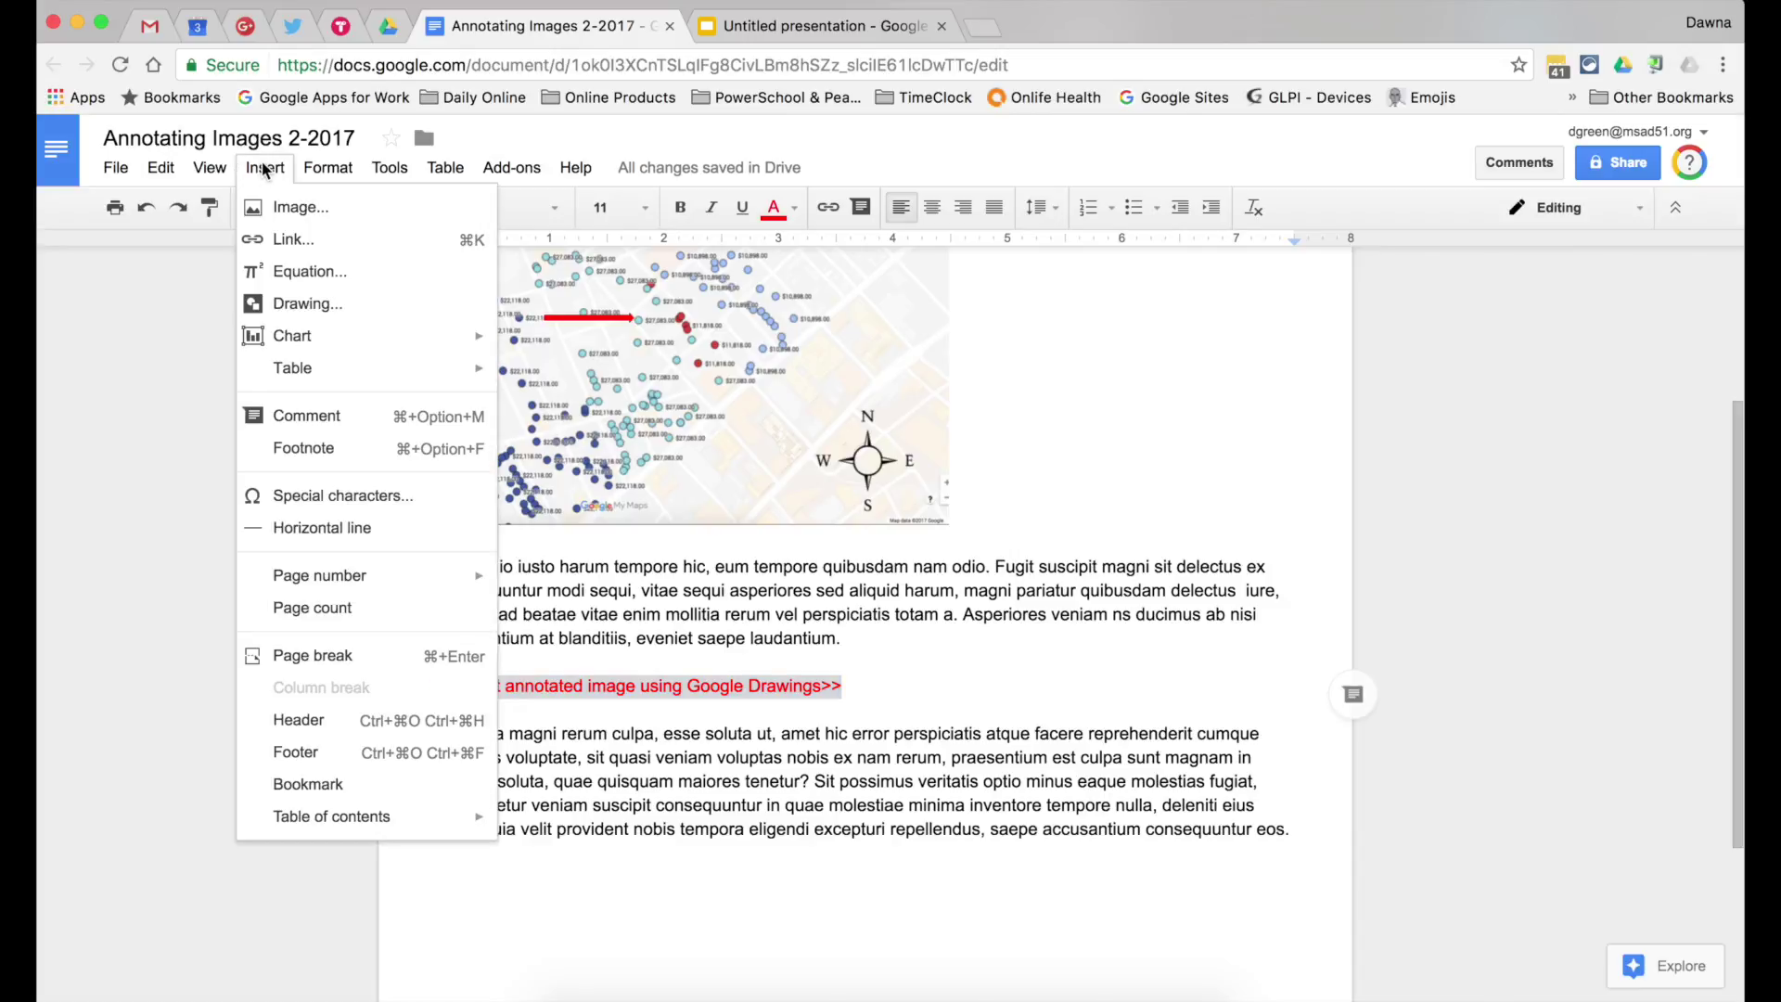
click(309, 306)
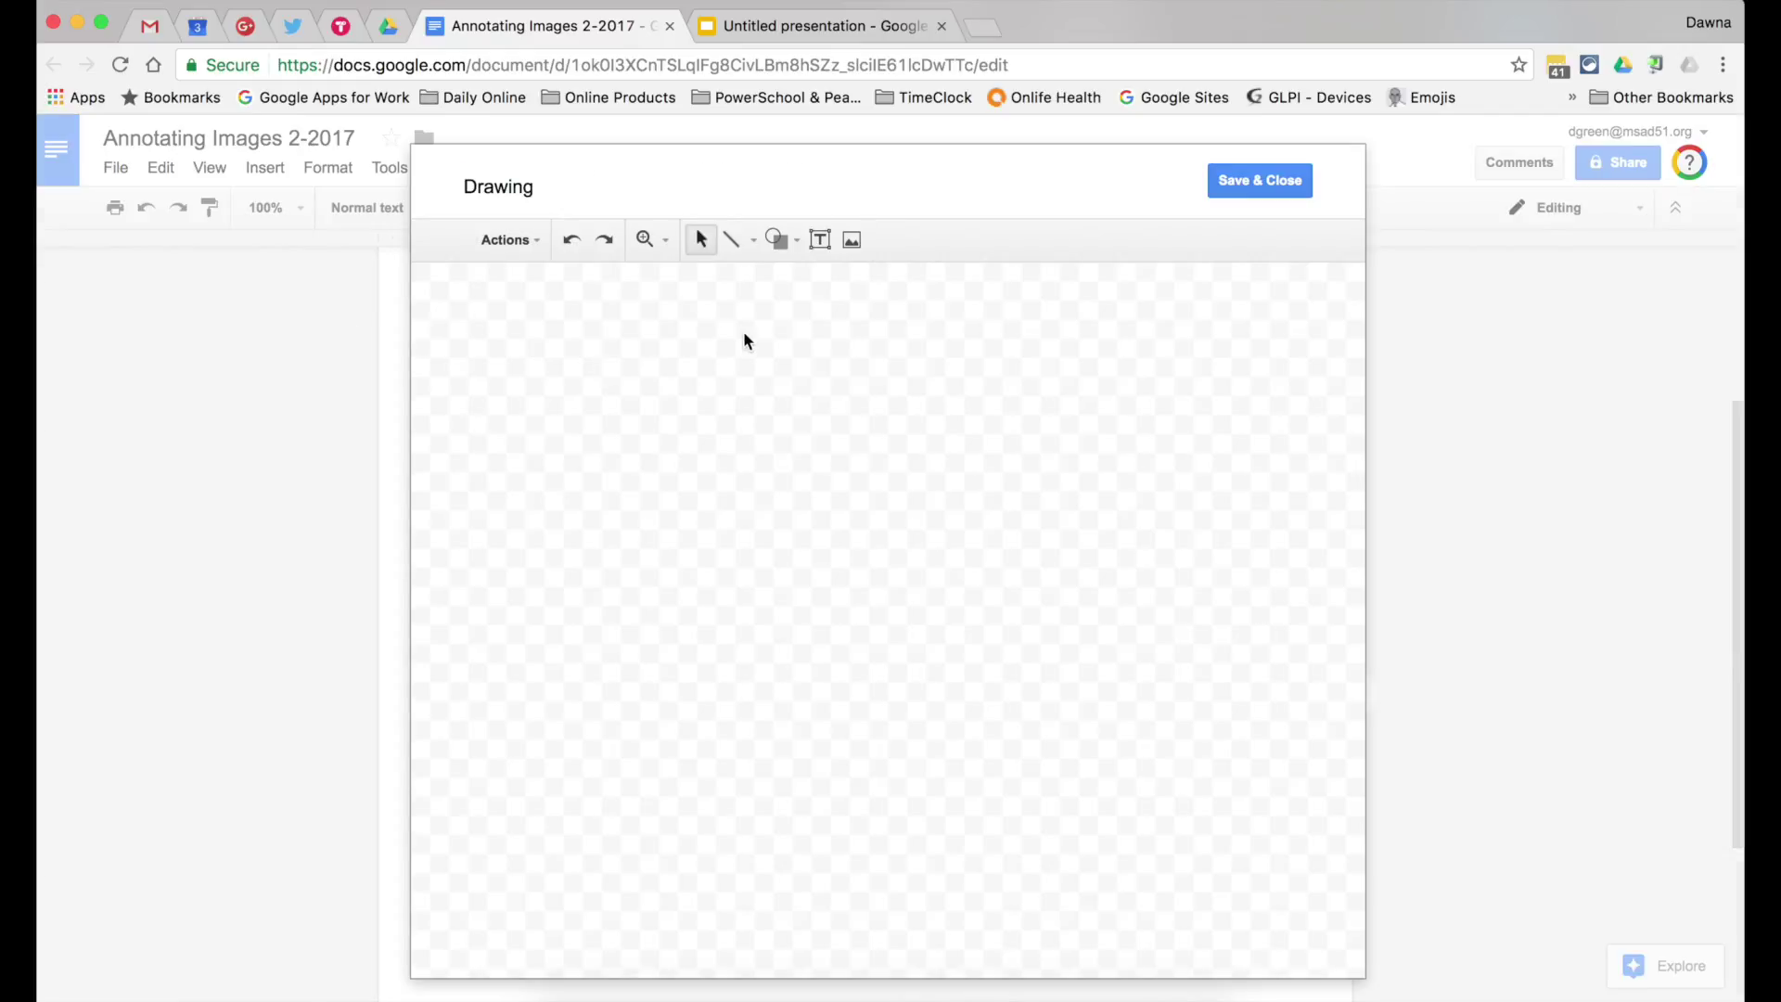
Upload 'Screen Shot 2017-02-03 at 2.42.49 PM.jpg' as the drawing's map.
click(854, 241)
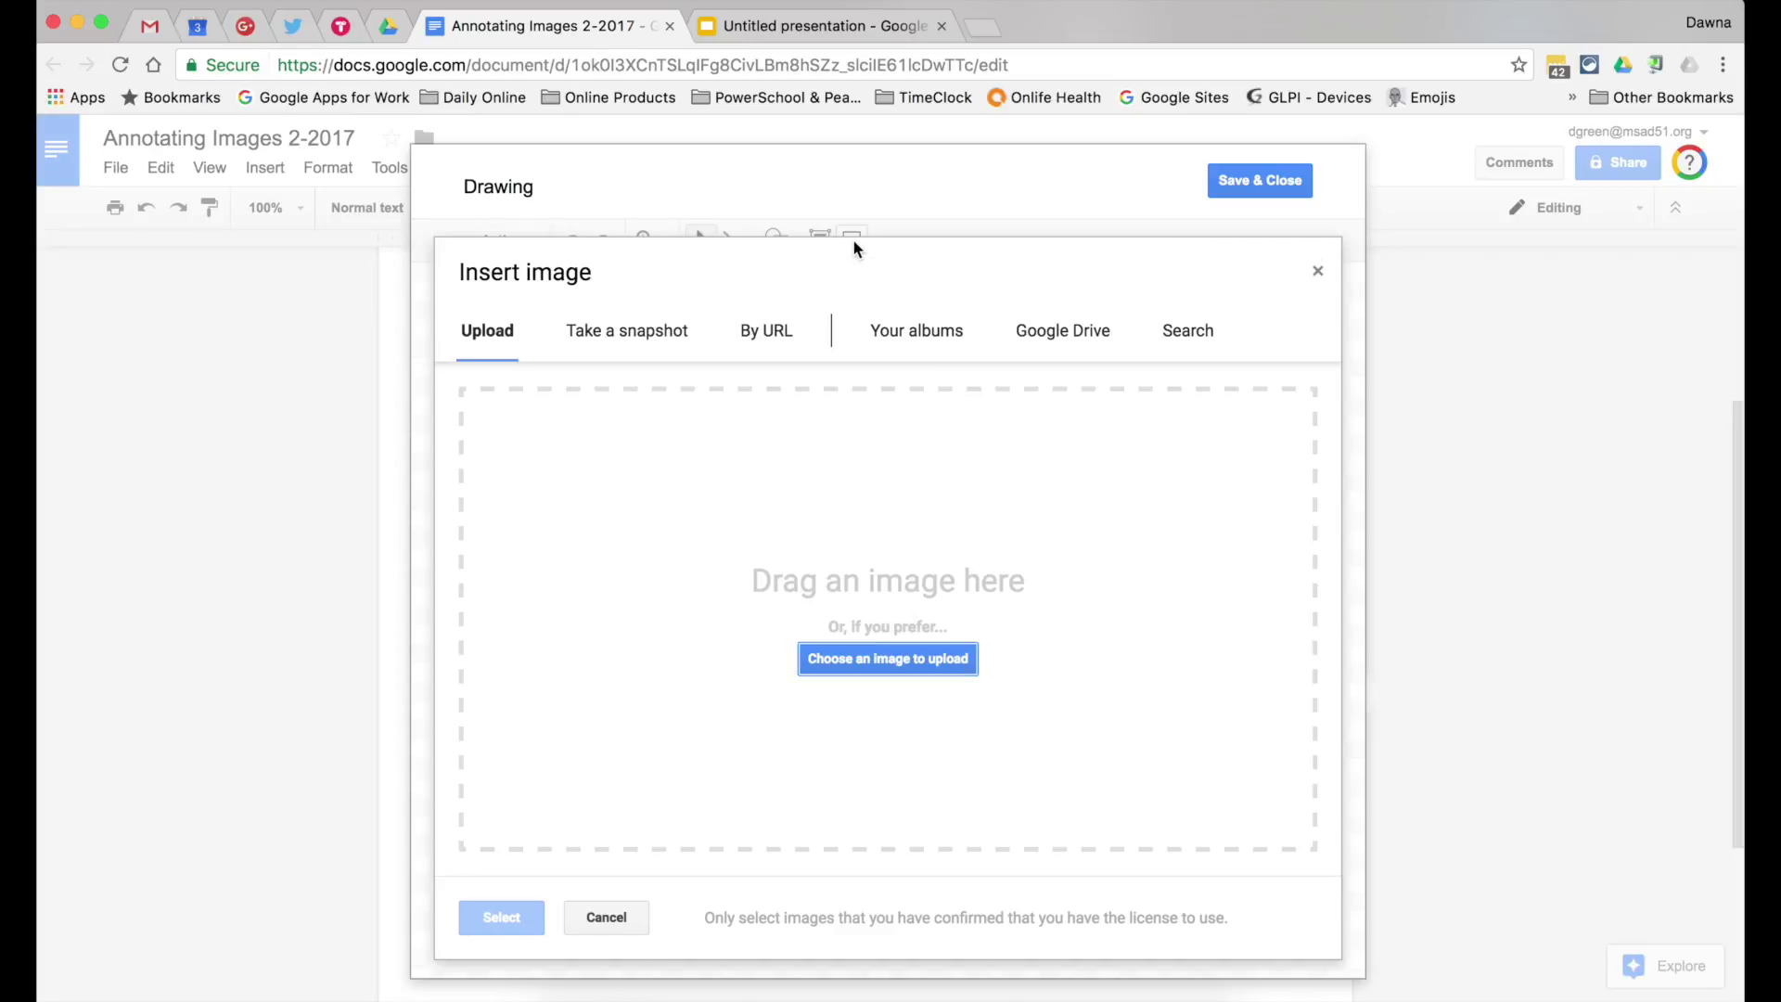
click(896, 662)
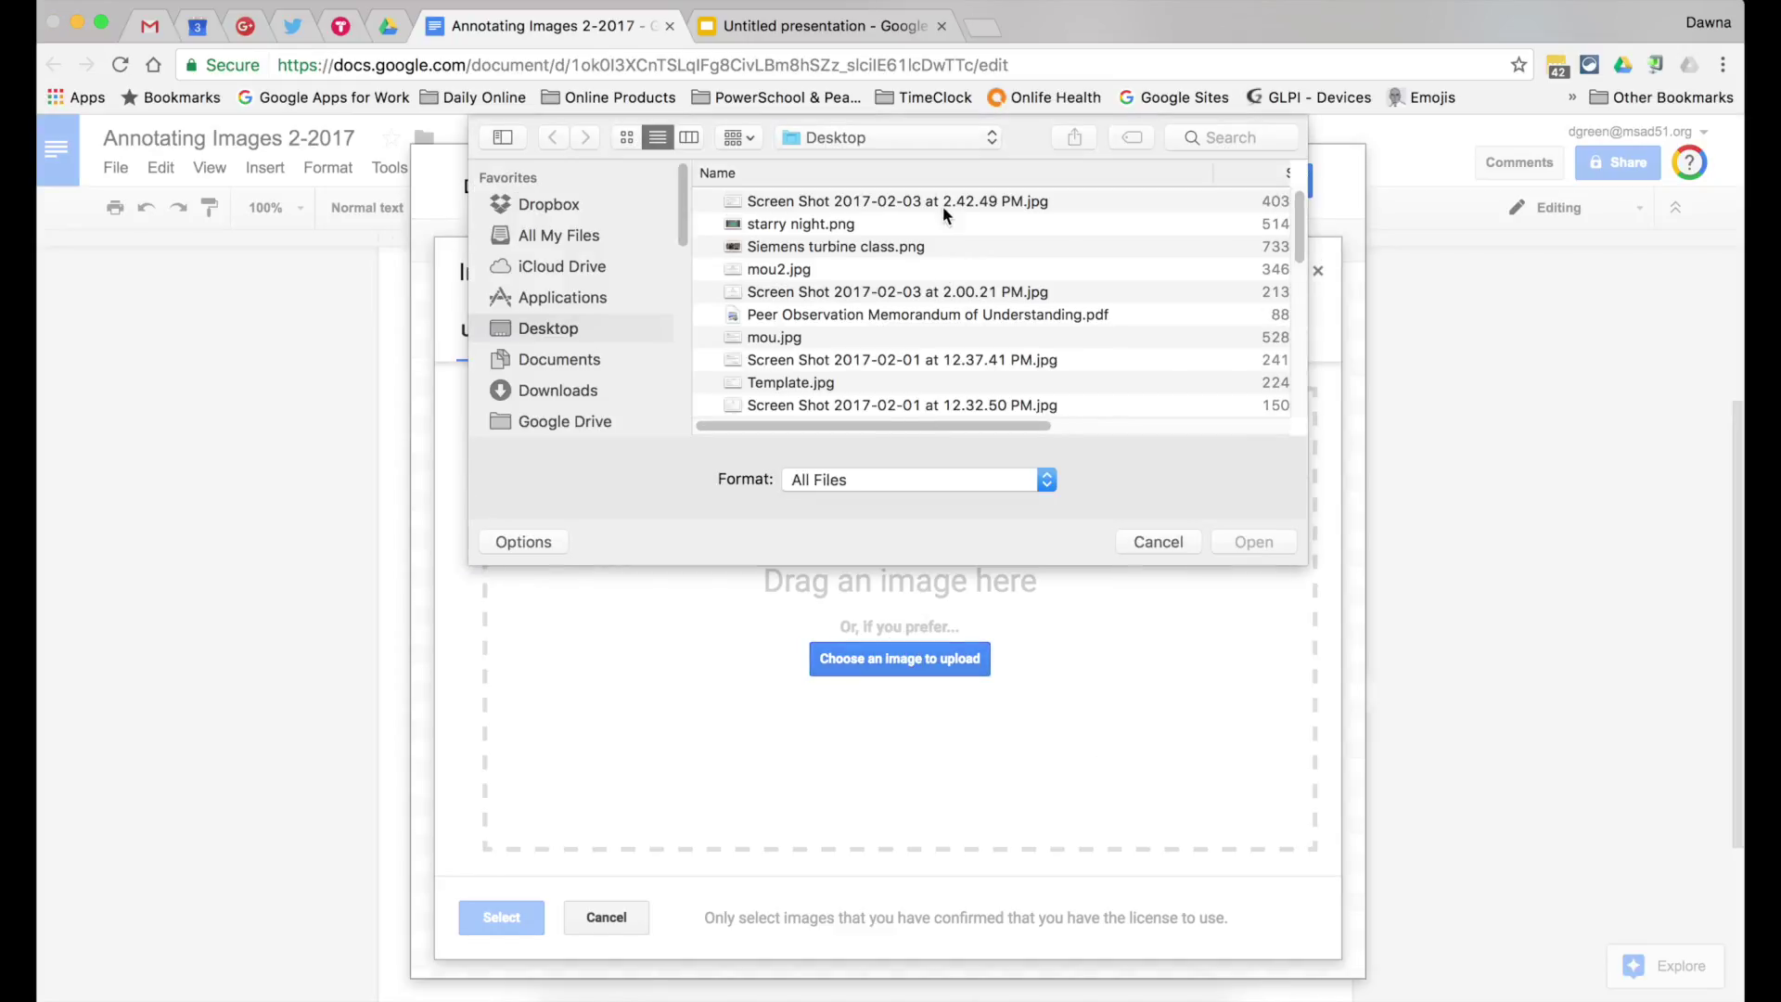
click(944, 202)
click(1254, 542)
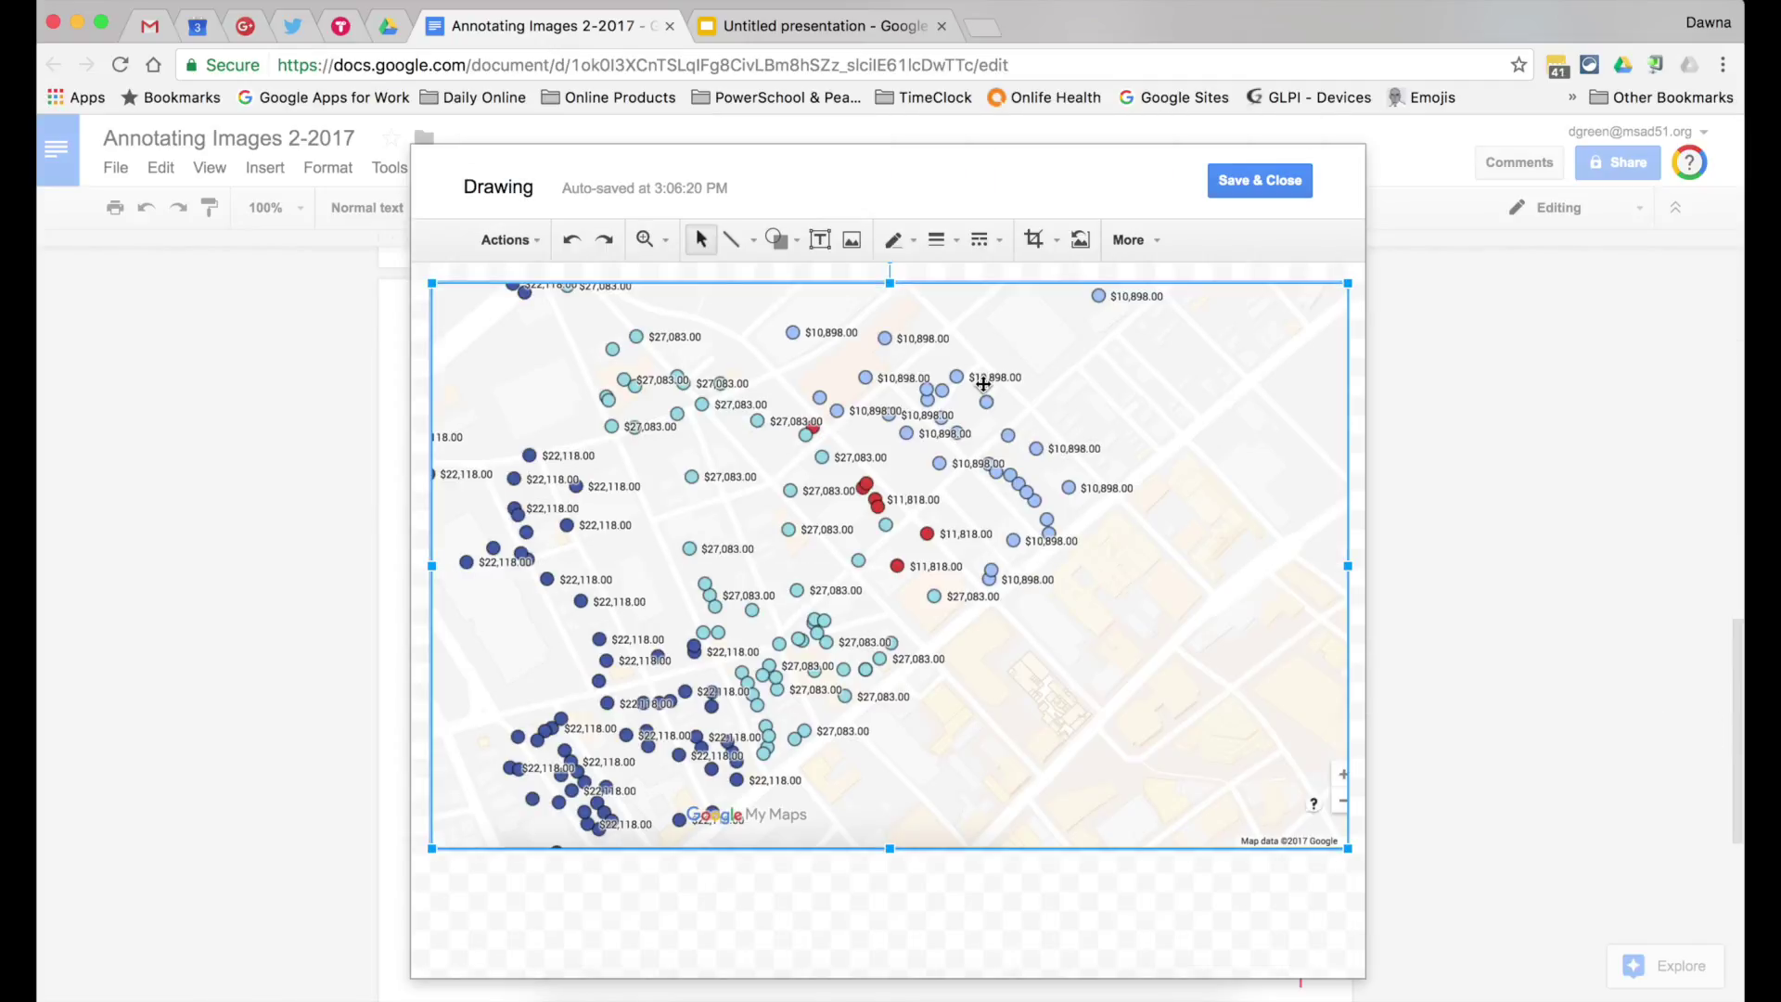
Add a 'compass rose' search result, shrunk and moved to the map's lower right.
click(852, 240)
click(1187, 330)
text(compass rose)
key(Return)
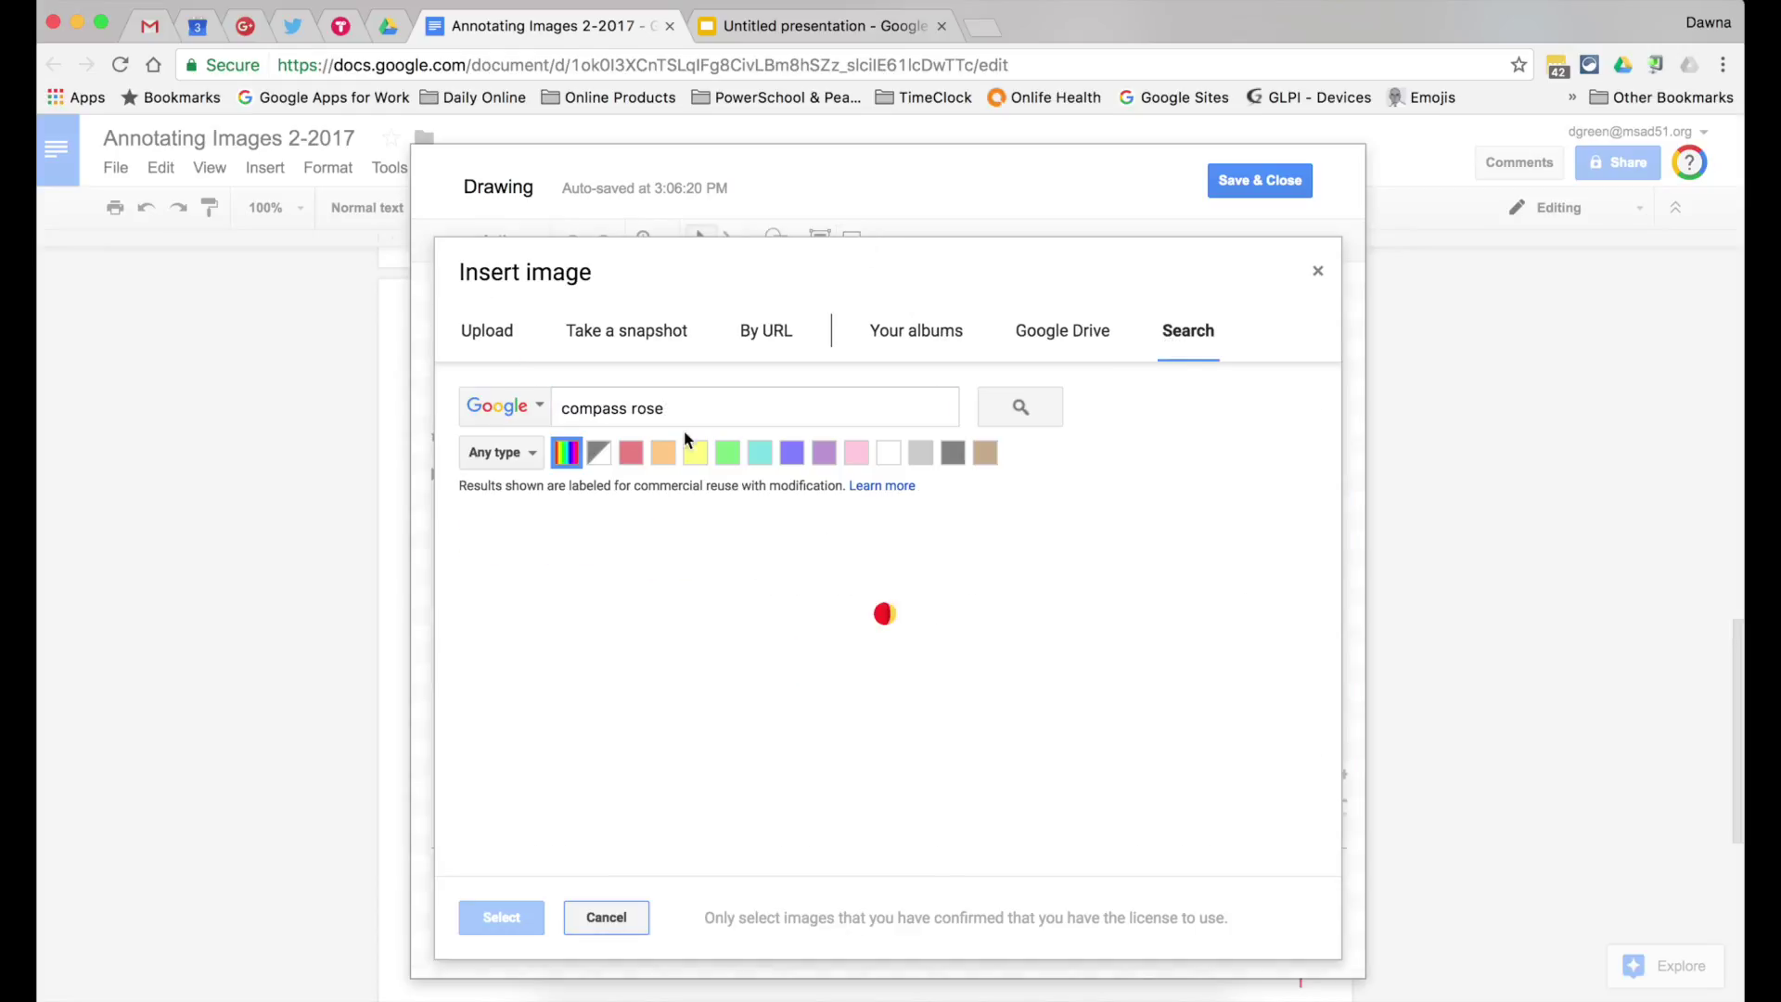
click(943, 597)
click(501, 917)
drag(1251, 269, 636, 856)
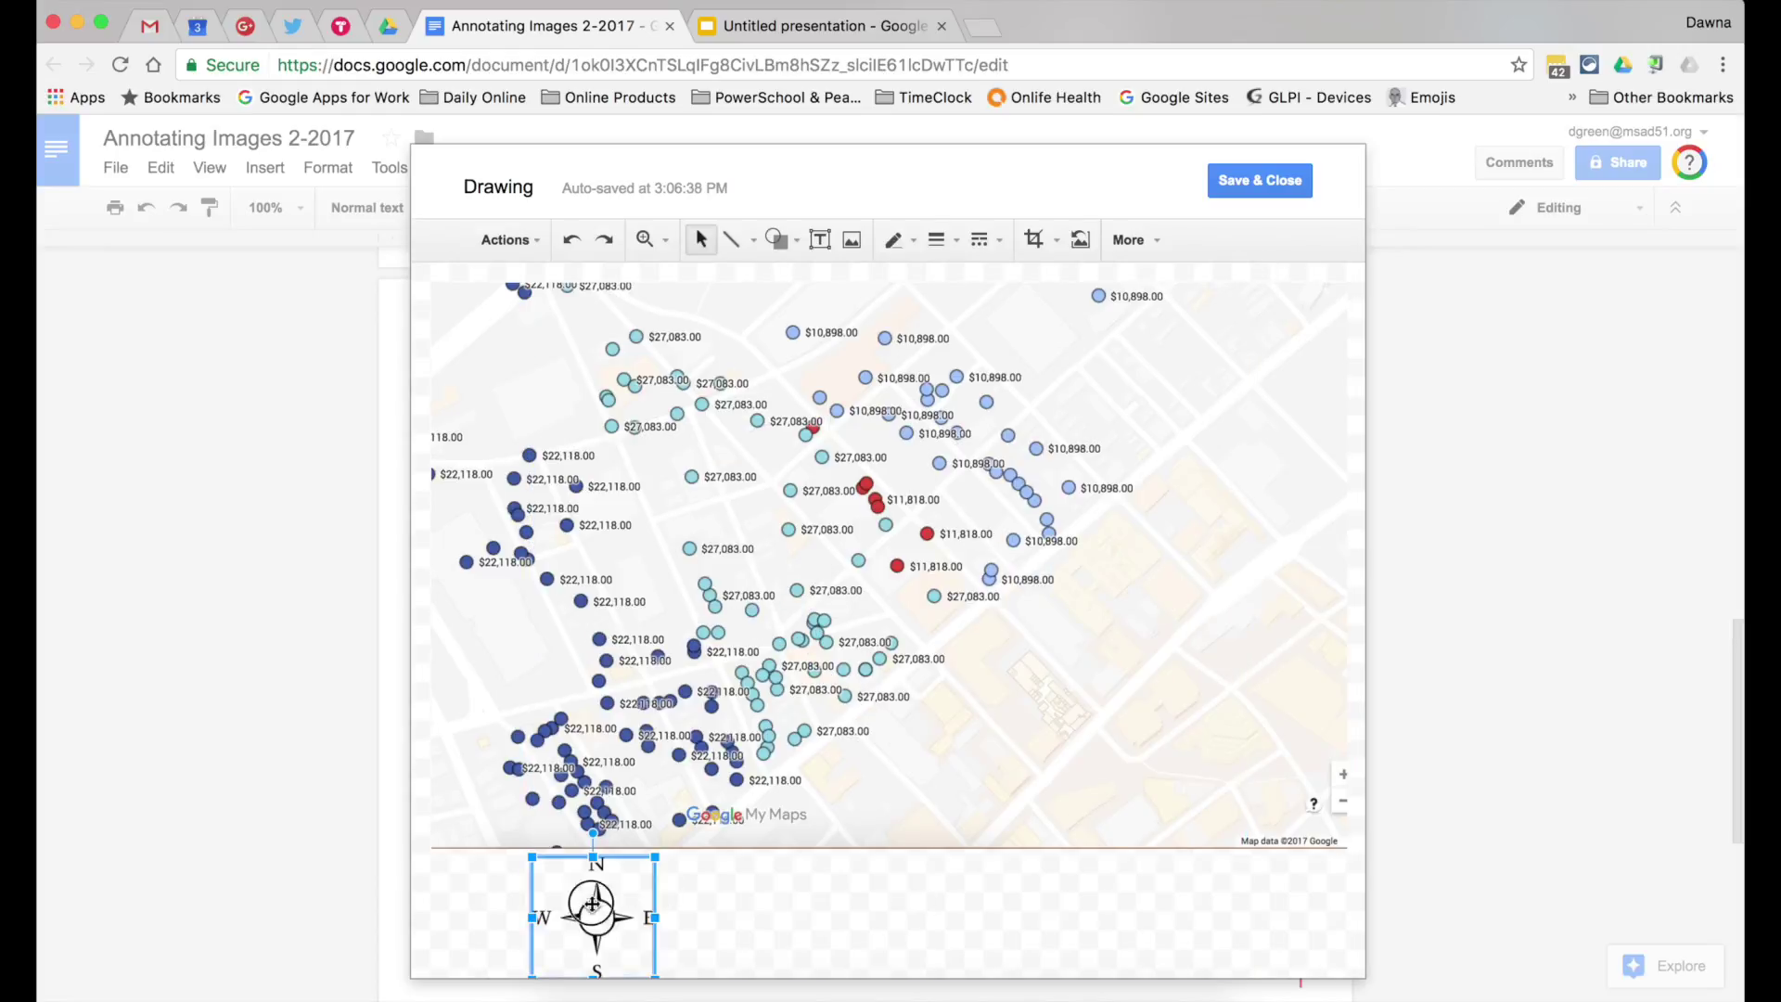
drag(588, 915, 1185, 739)
Add a 'Portland' text box at the map's top right.
click(820, 239)
drag(1094, 339, 1286, 400)
text(Portland)
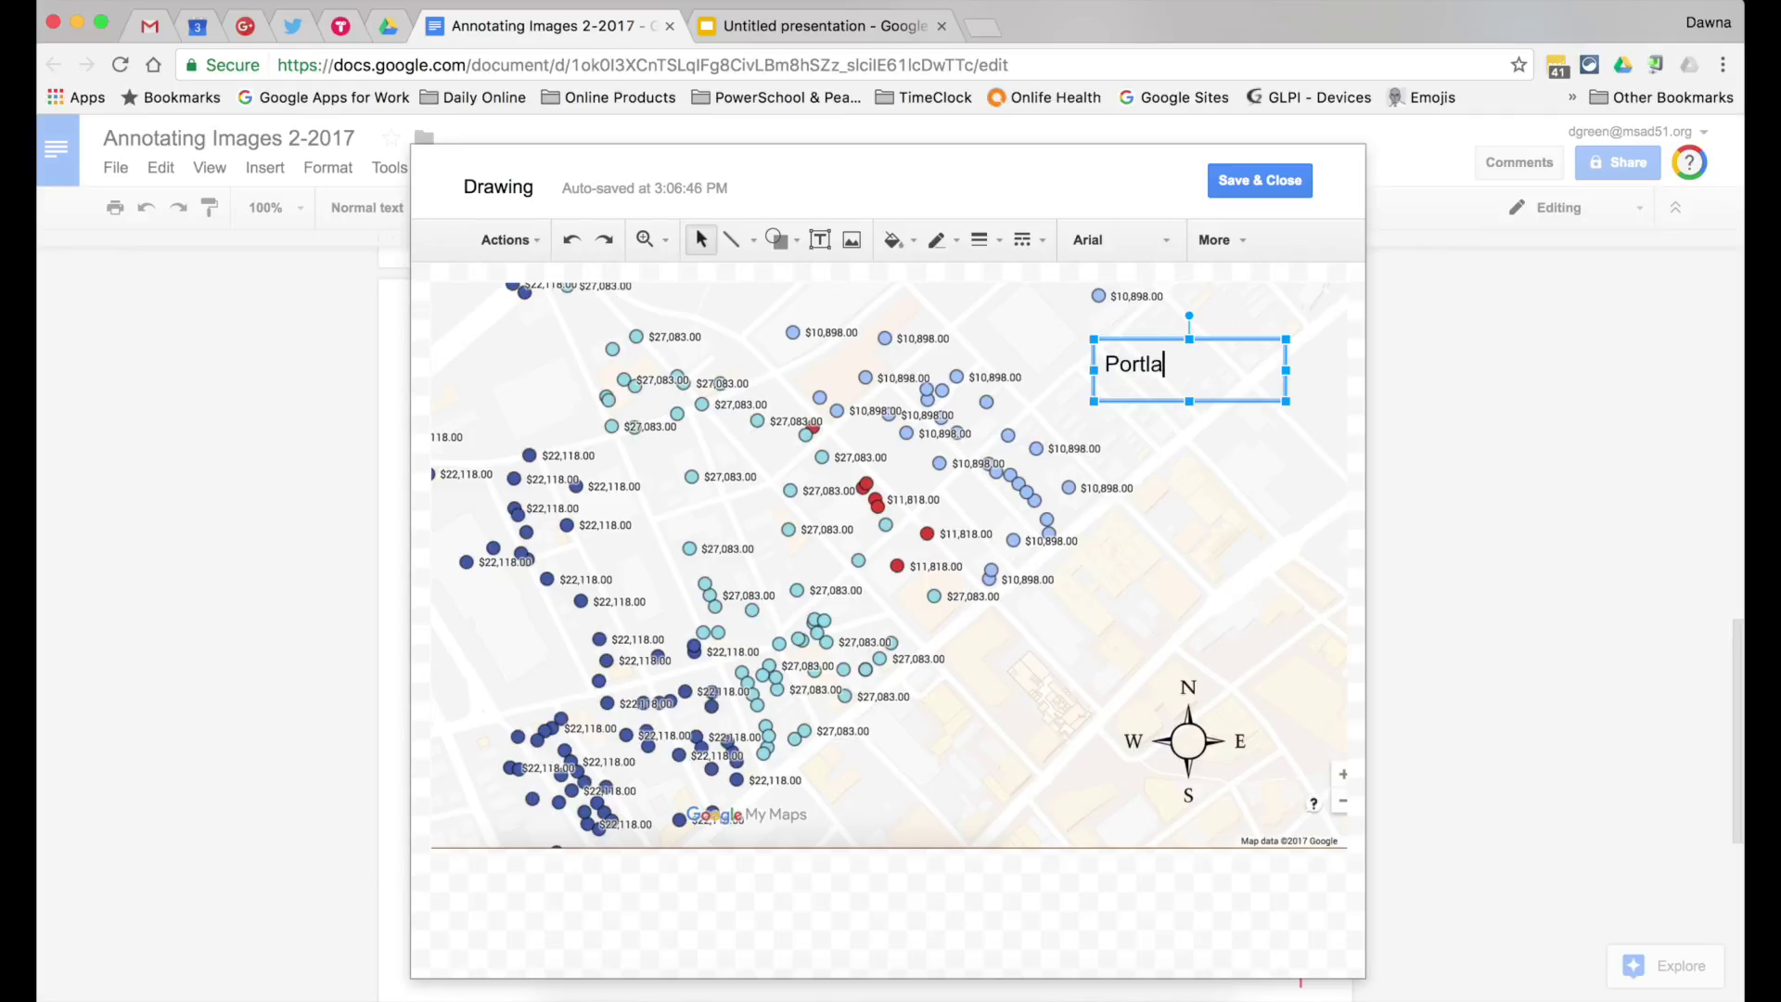
click(1261, 503)
Draw a red-filled right arrow toward the red markers, then save and close the drawing.
click(777, 240)
mouse_move(812, 320)
click(950, 323)
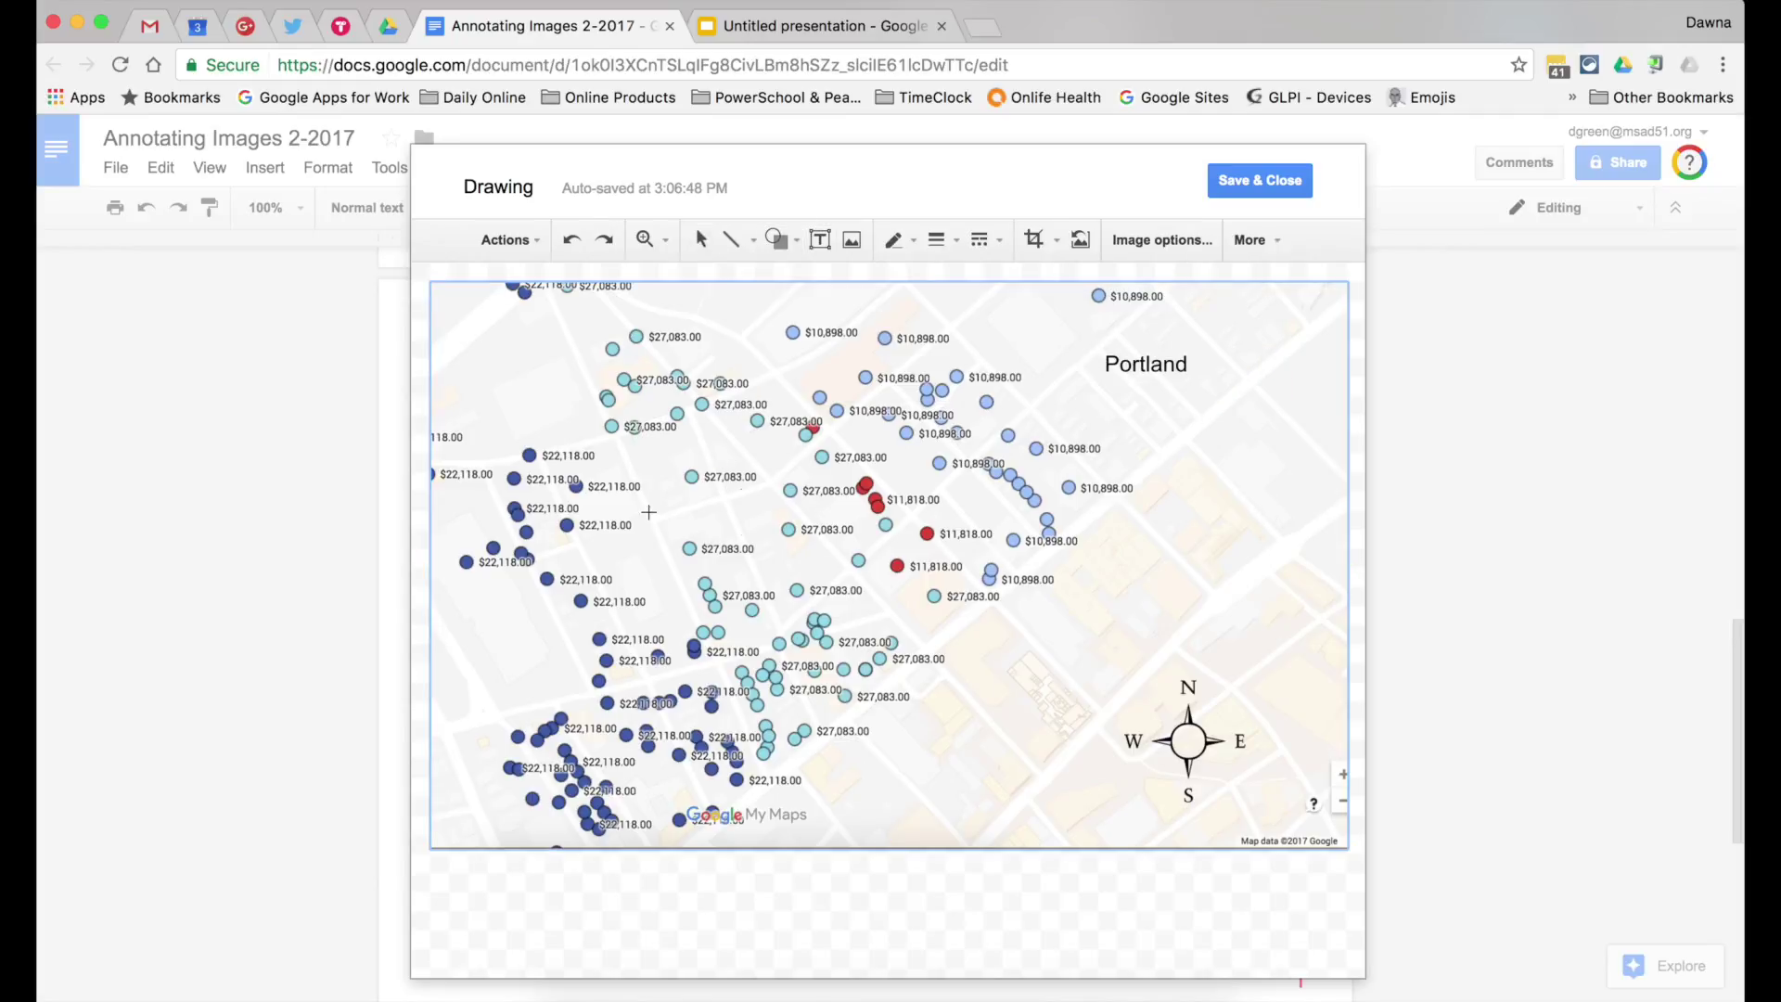
drag(649, 524, 783, 534)
click(893, 239)
click(941, 344)
click(939, 239)
click(943, 285)
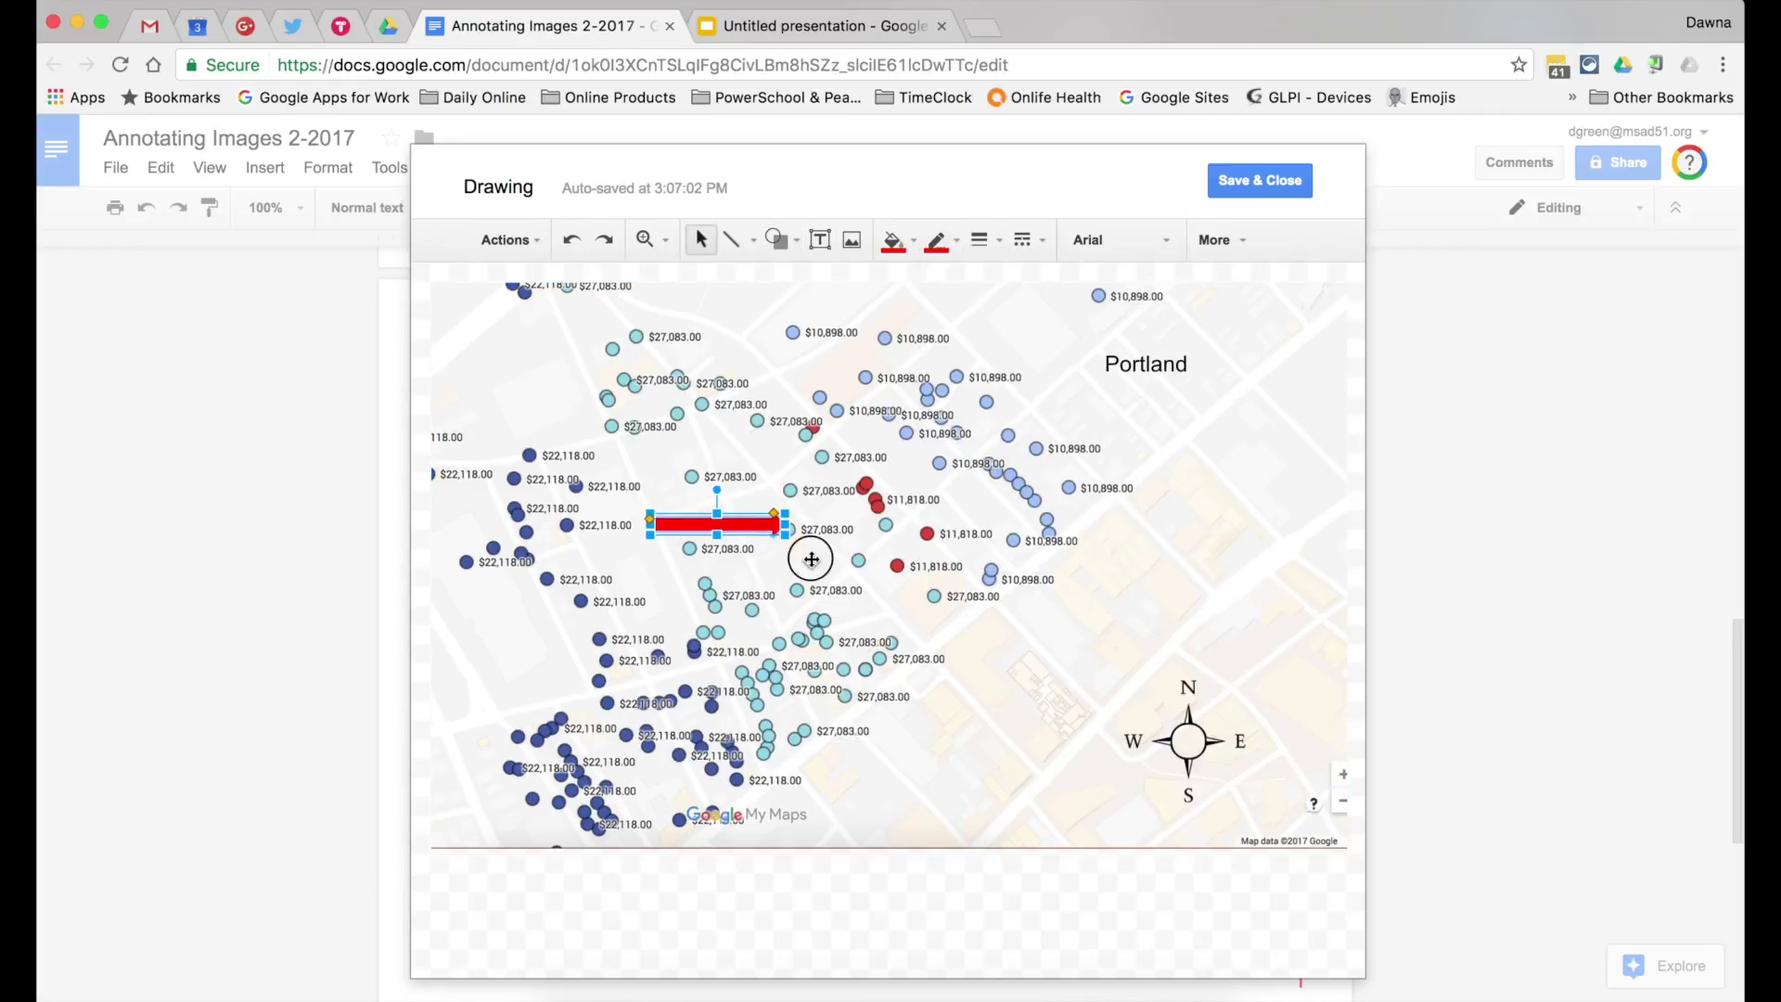
click(803, 568)
click(1256, 180)
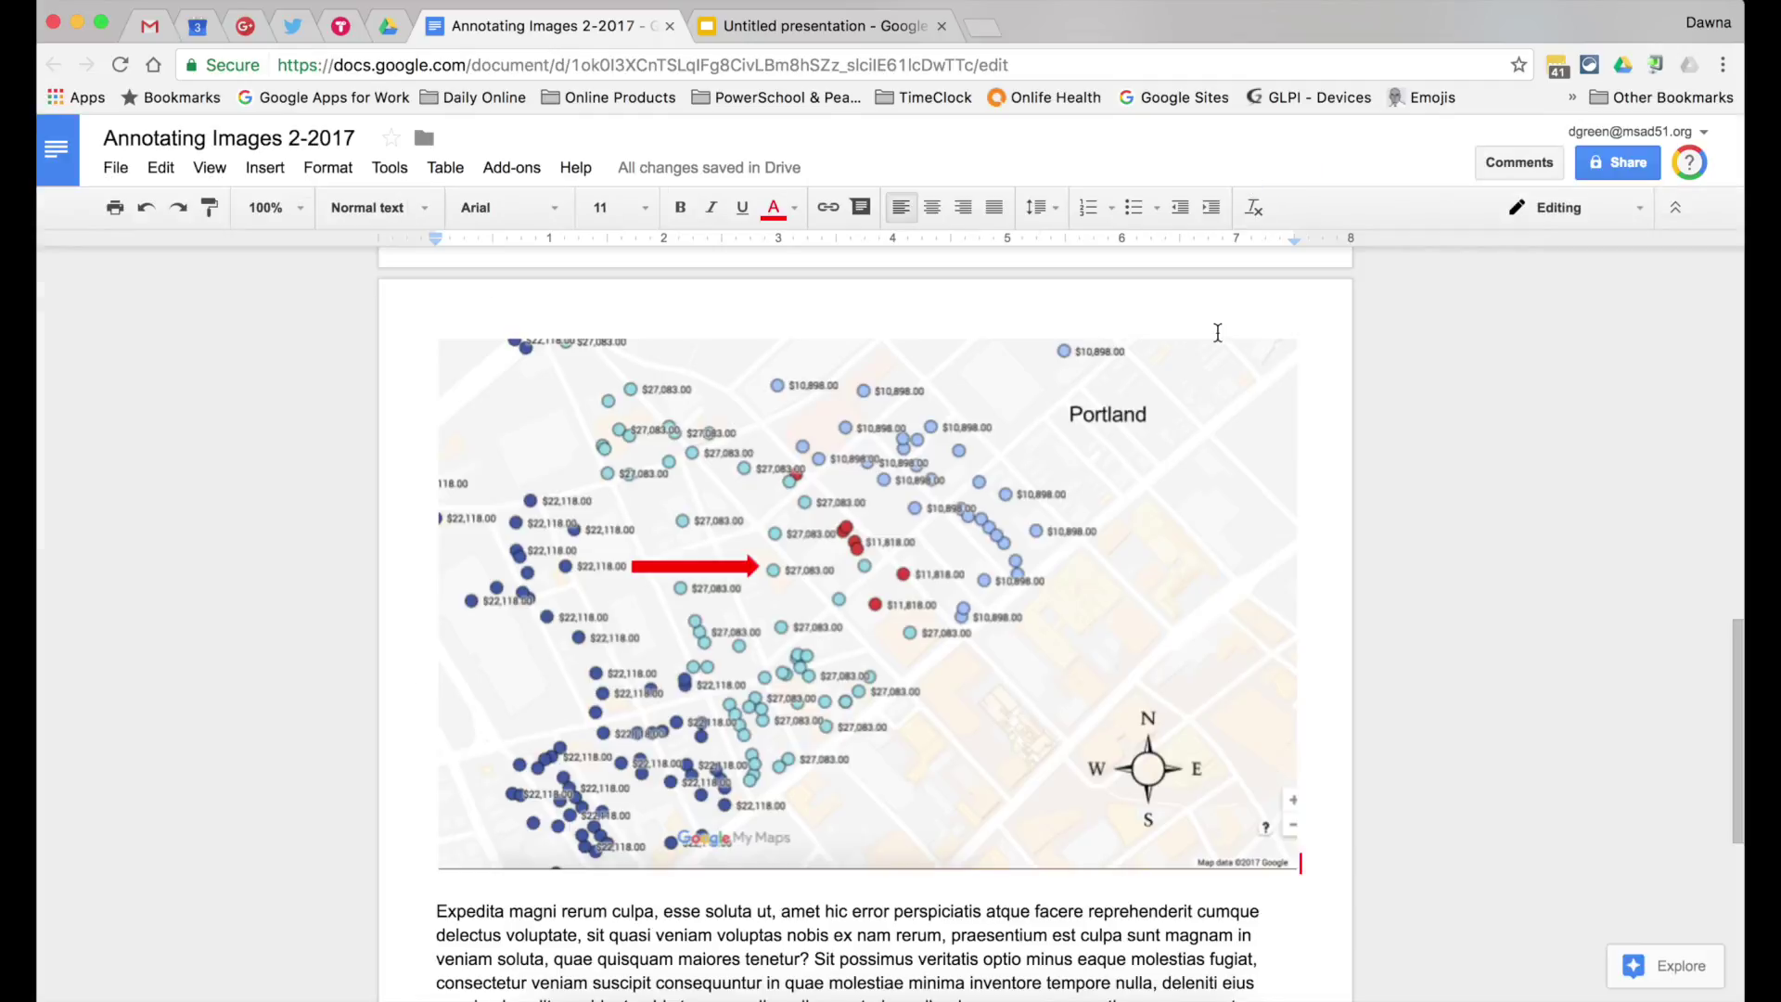
Undo the accidental resize of the drawing in the document.
drag(1295, 868, 938, 850)
scroll(937, 851, up, 3)
click(998, 803)
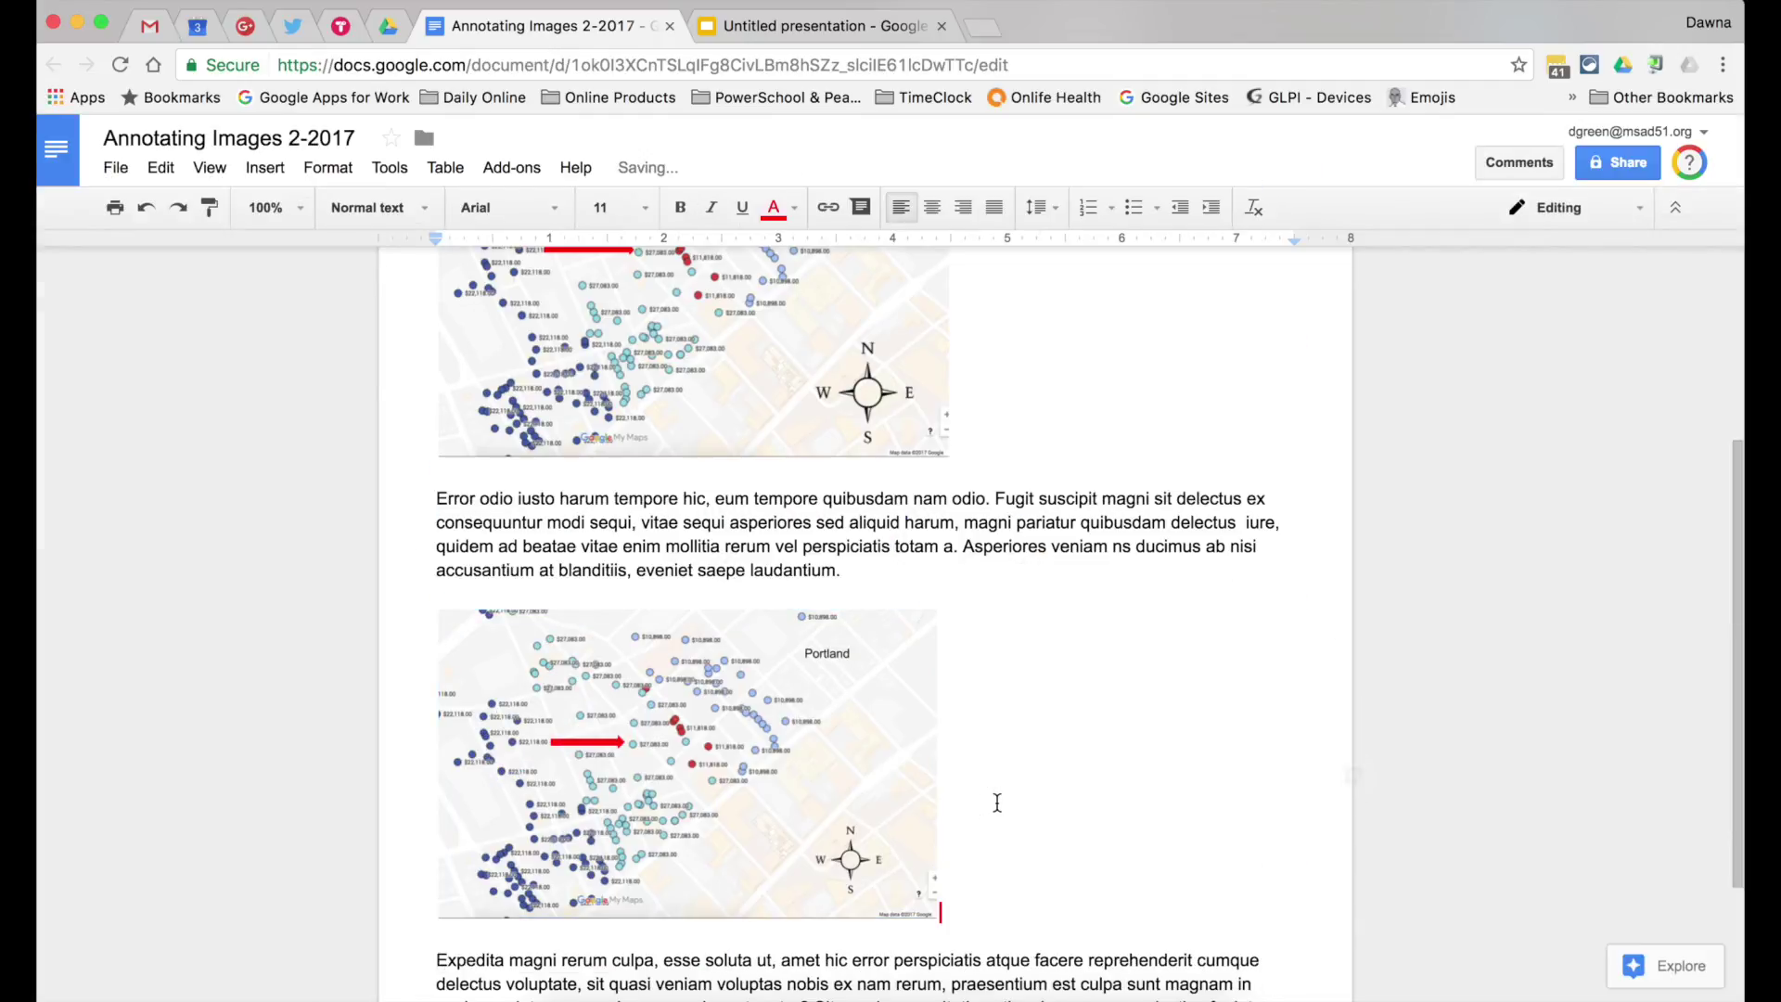
scroll(1007, 810, up, 2)
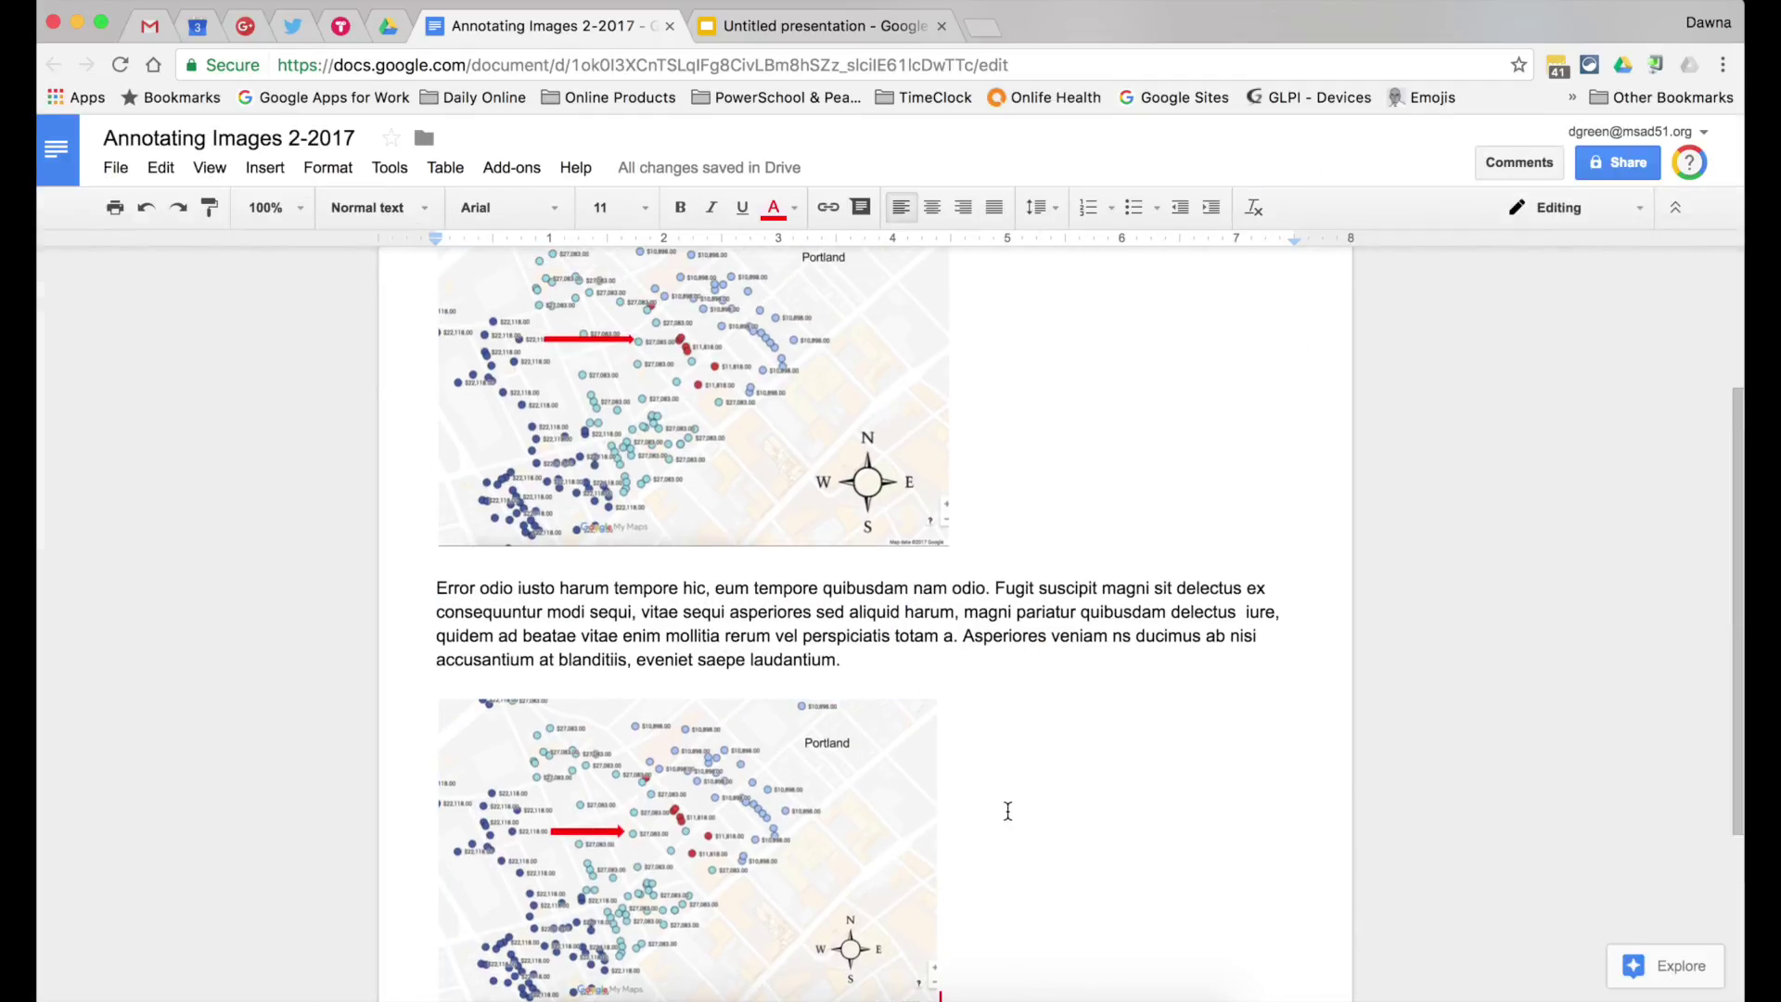
key(super+z)
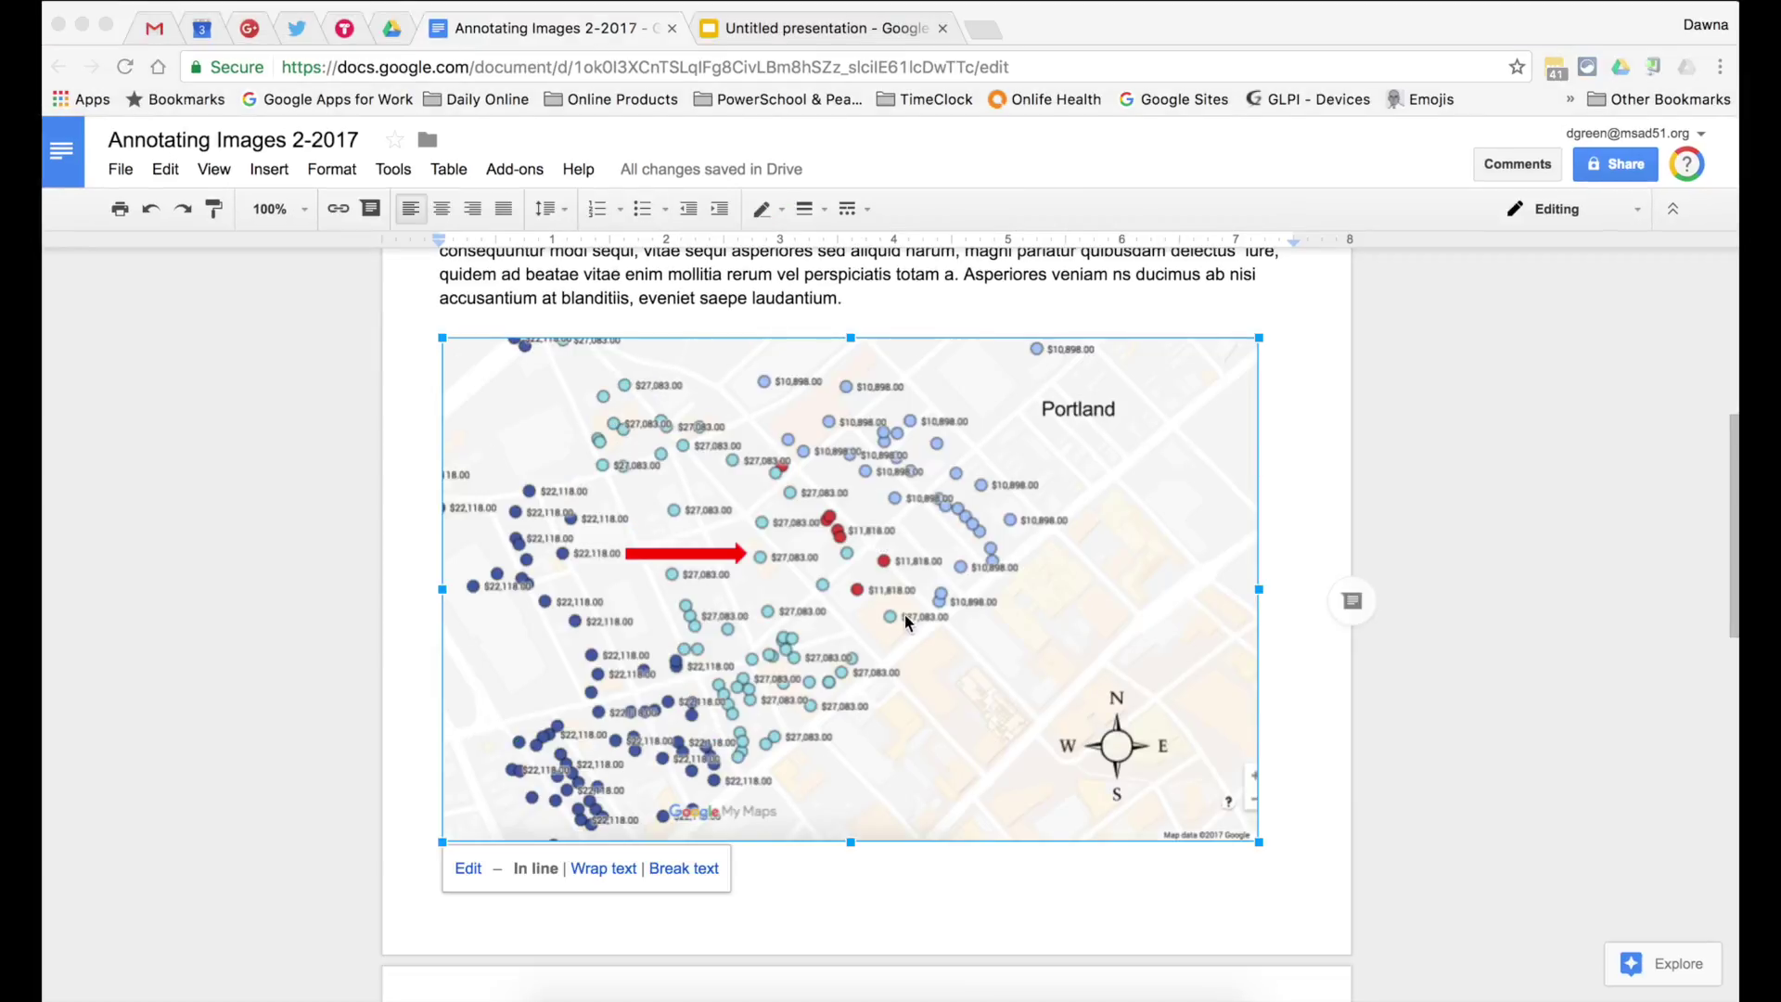
Screenshot the map inside the drawing, save and close it, then delete the drawing.
double_click(770, 582)
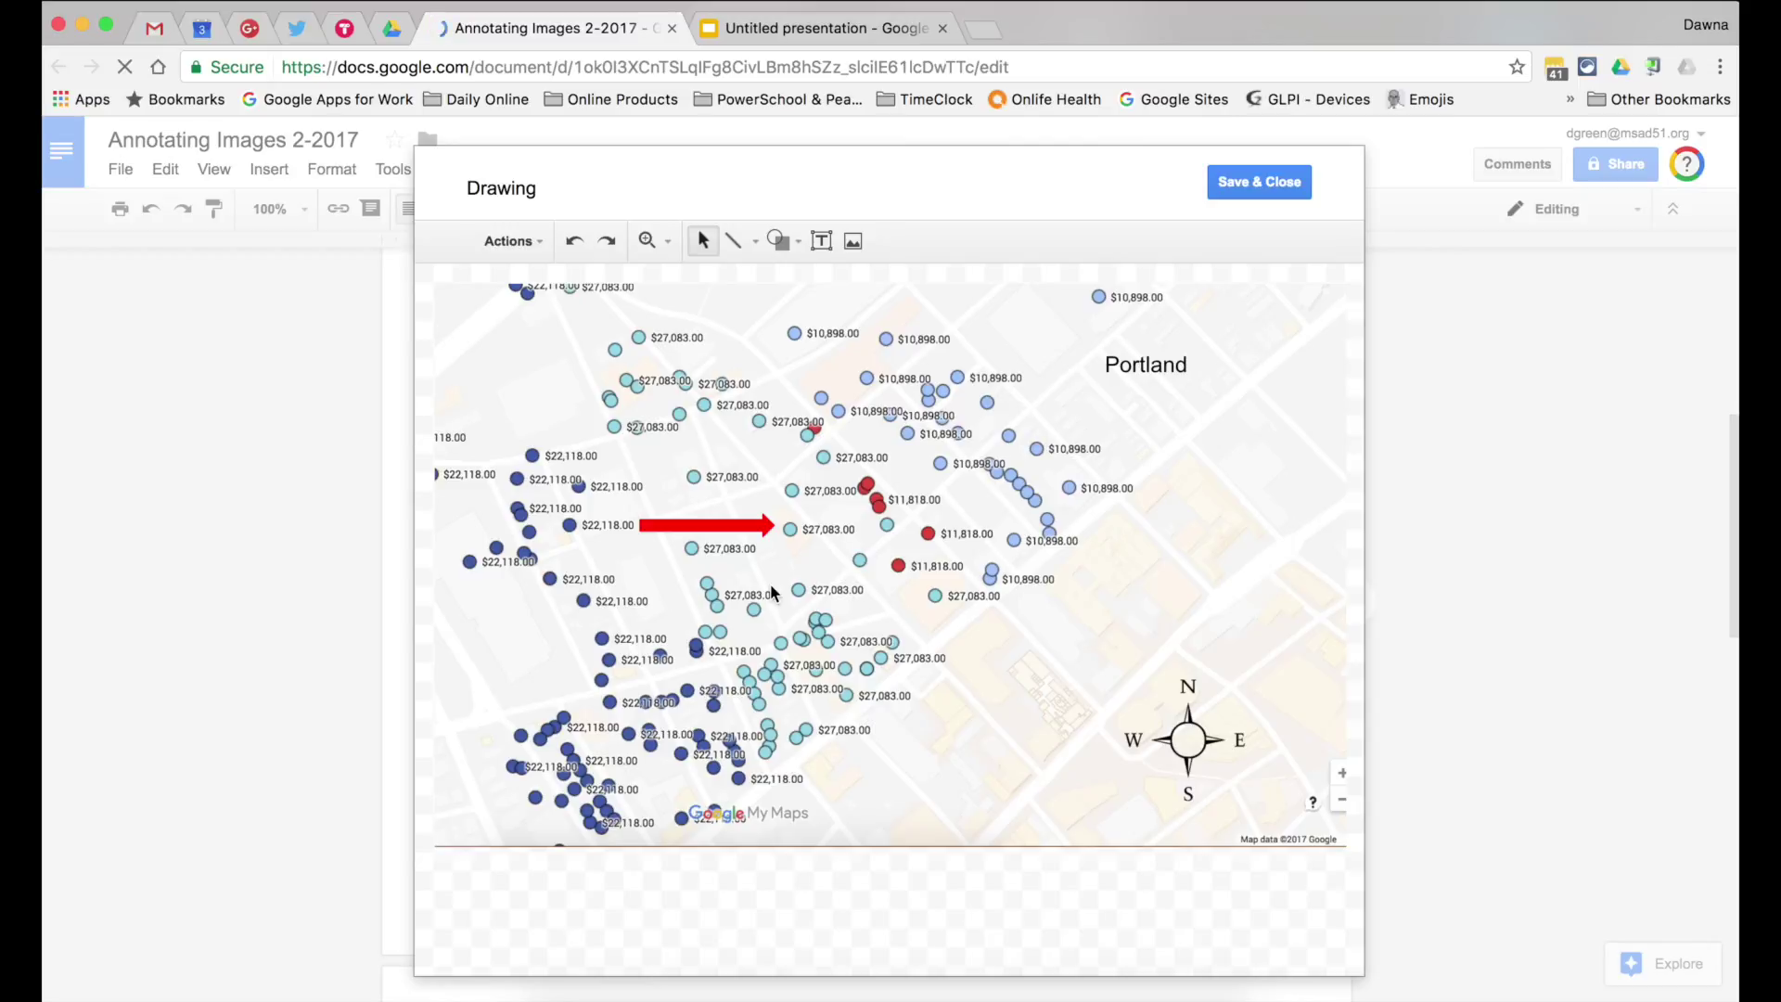
key(super+shift+4)
drag(436, 283, 1352, 855)
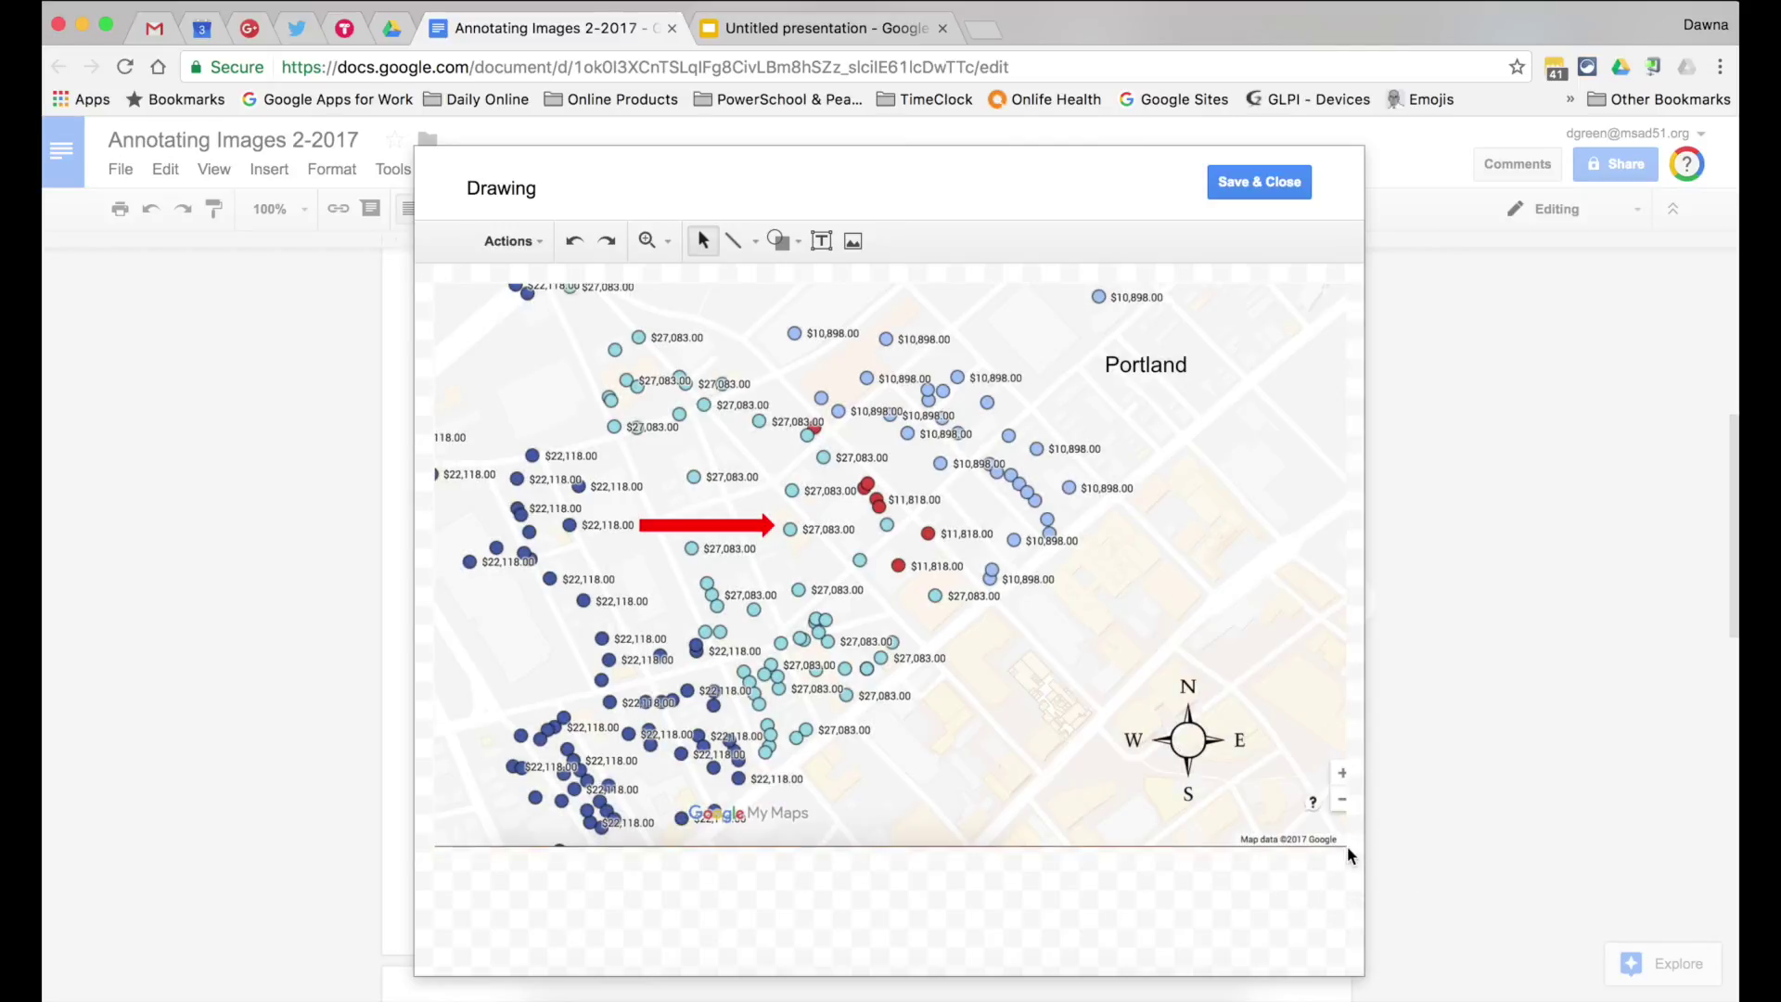
click(1258, 182)
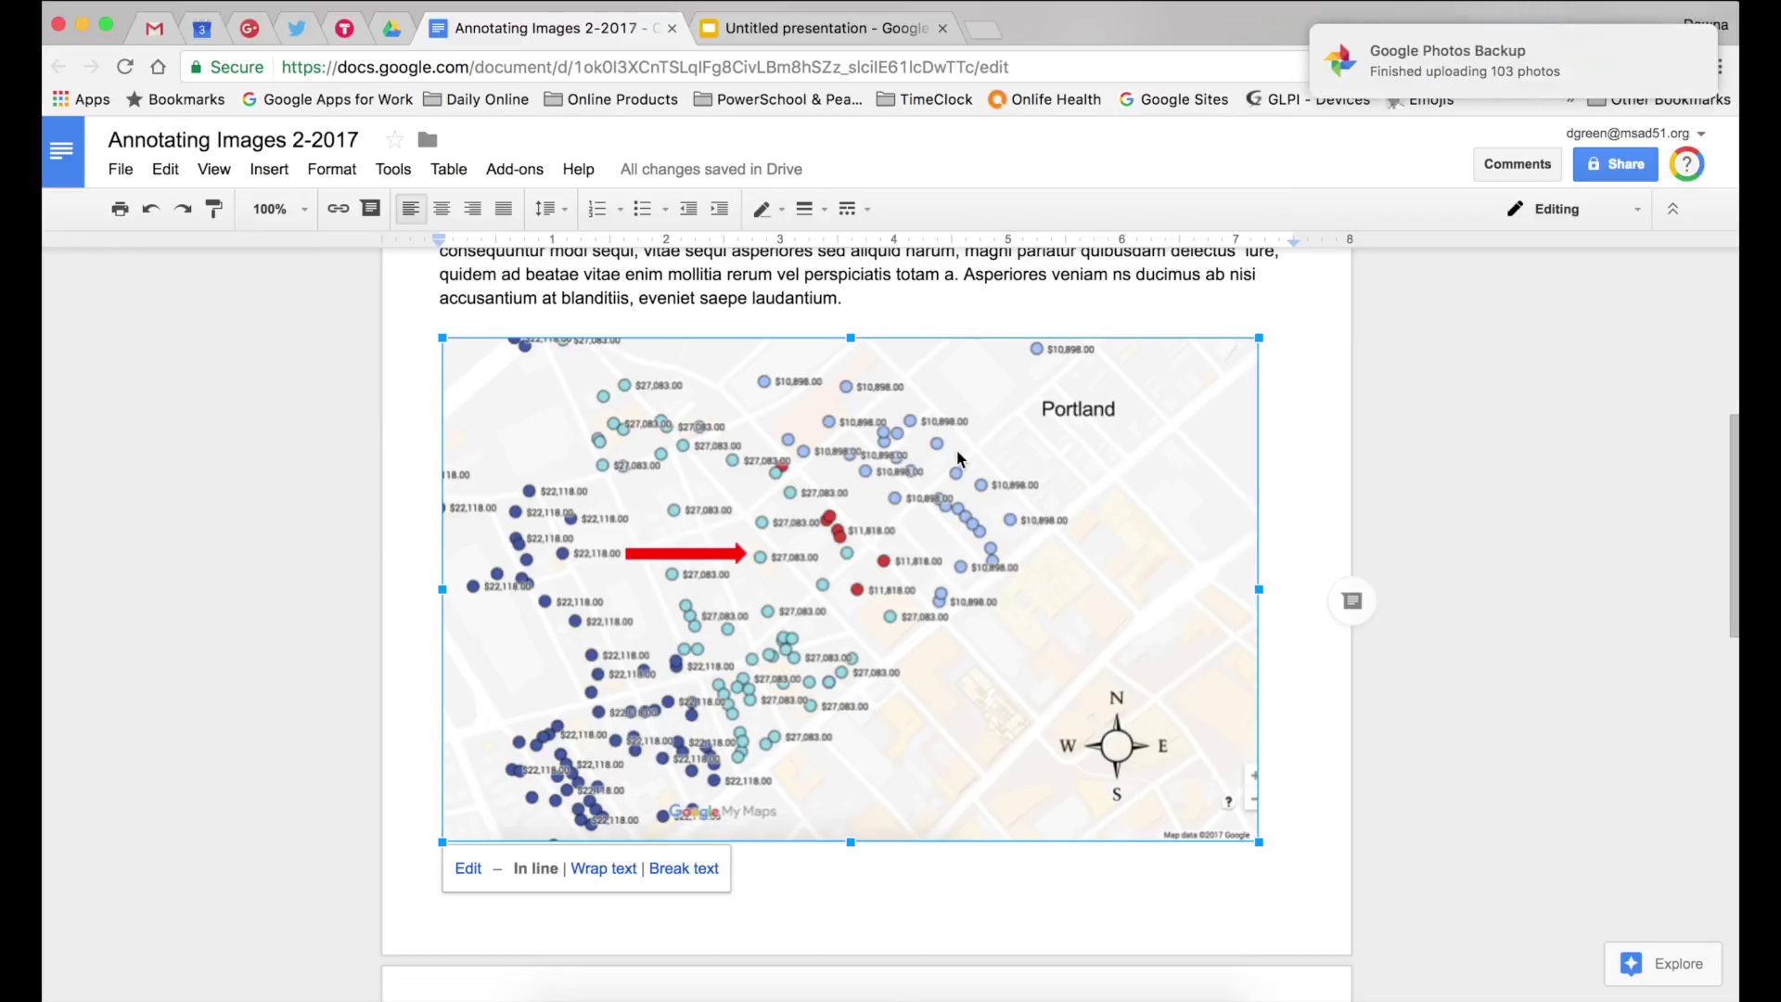
key(BackSpace)
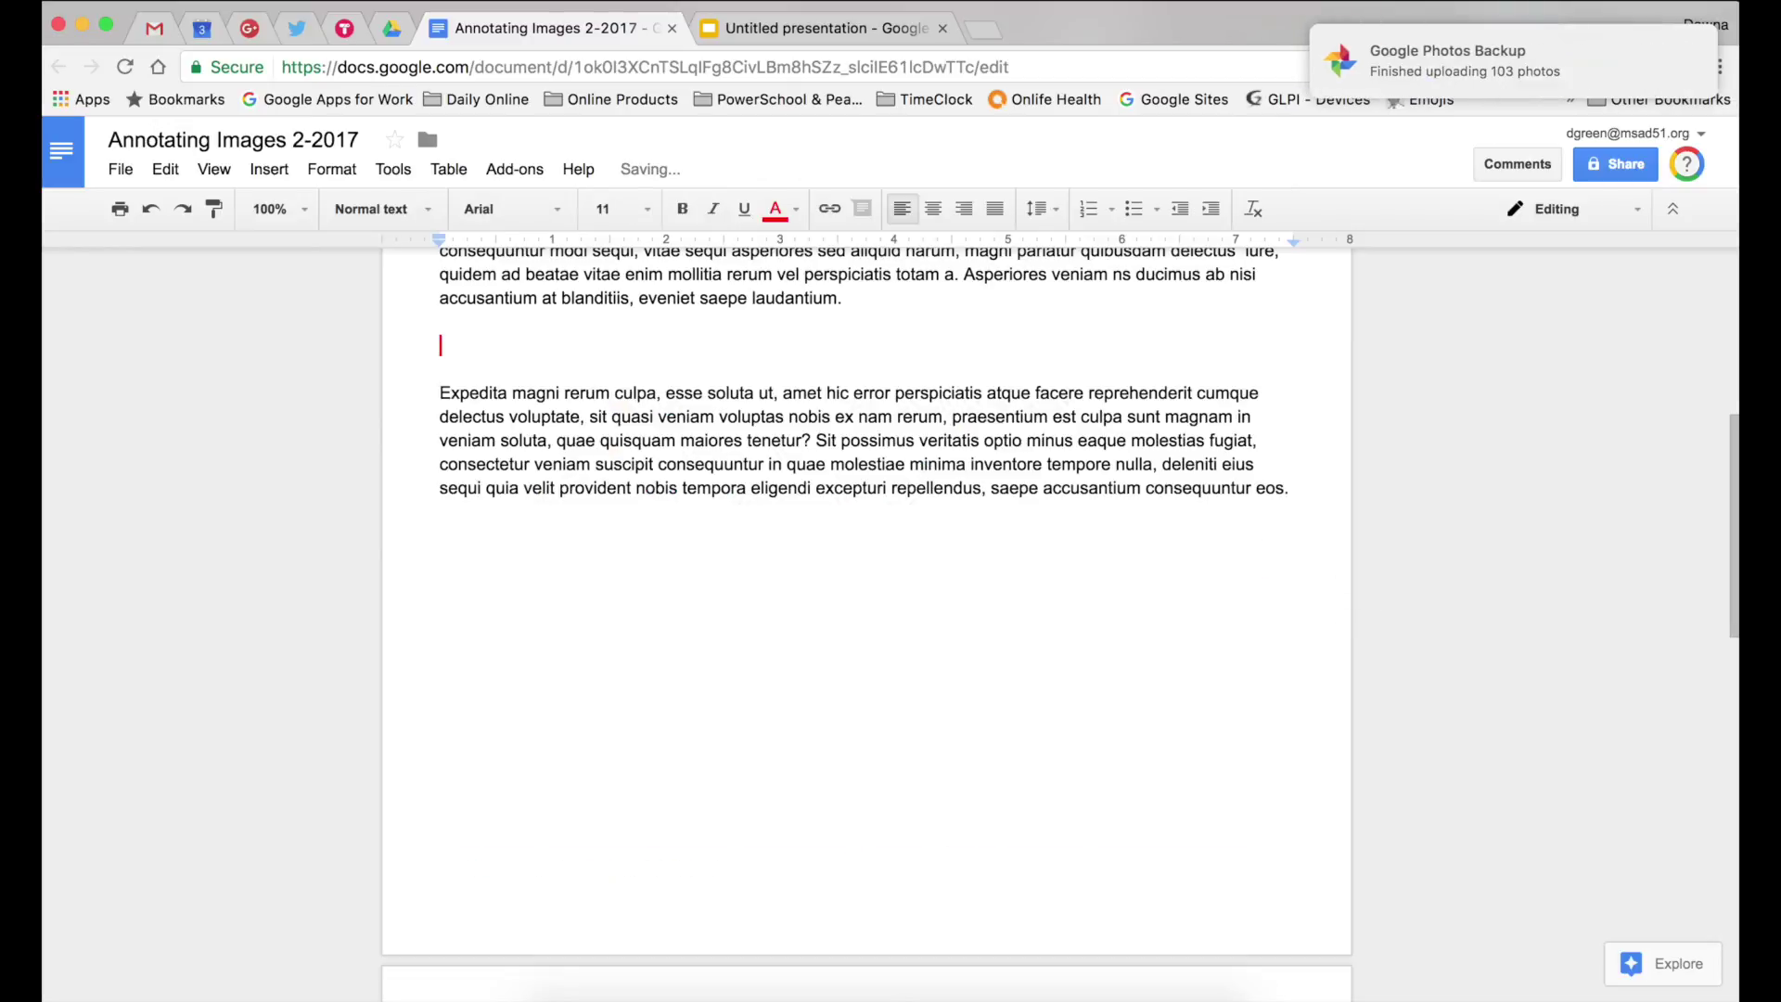
Upload the new map screenshot from the Desktop as an image in the document.
click(268, 170)
click(274, 207)
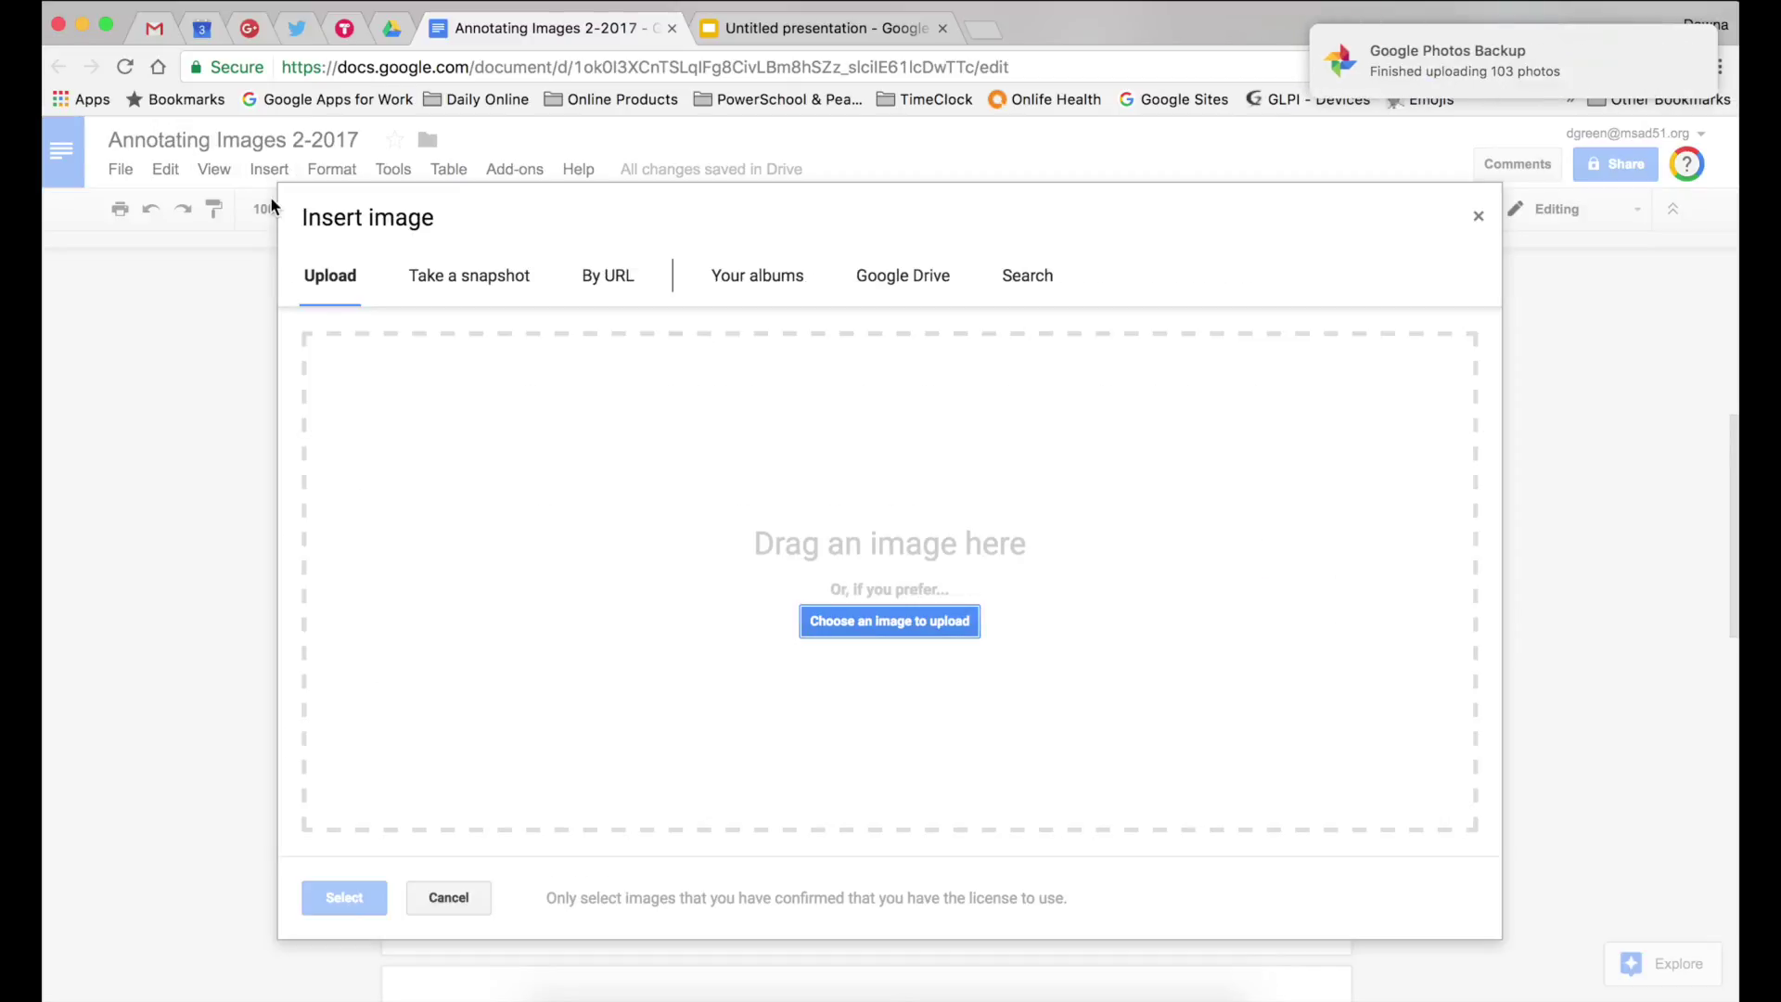
click(889, 621)
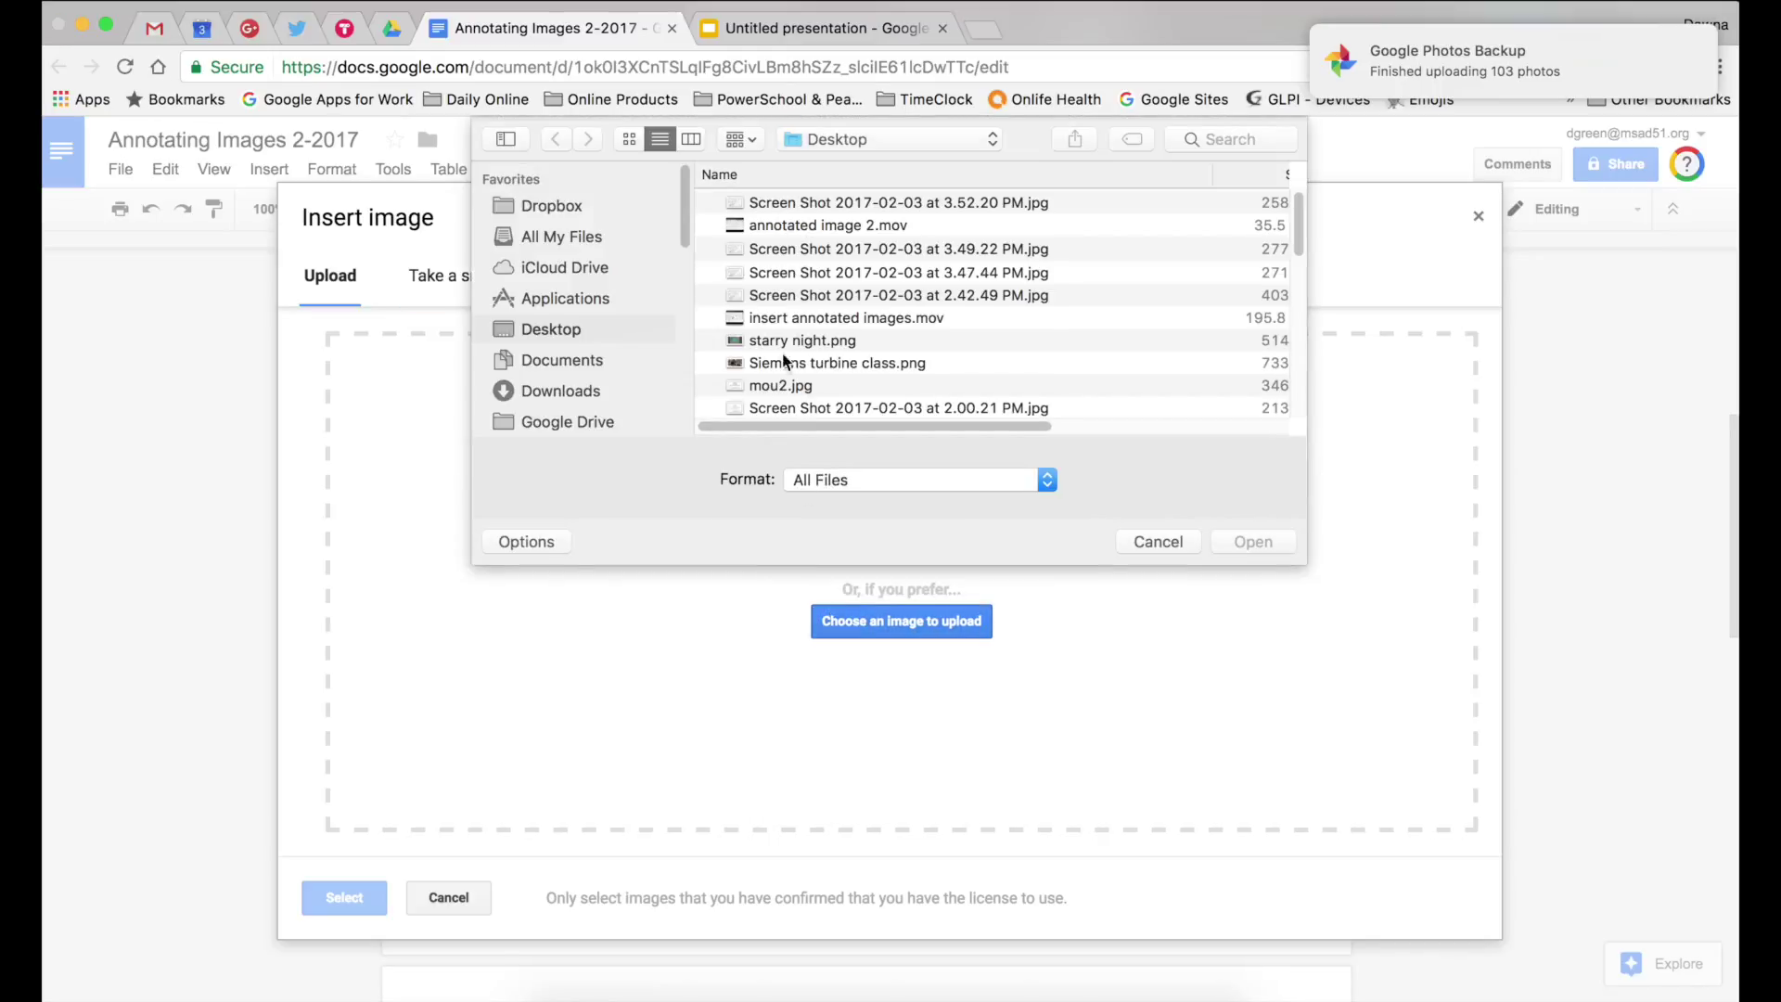
click(1285, 546)
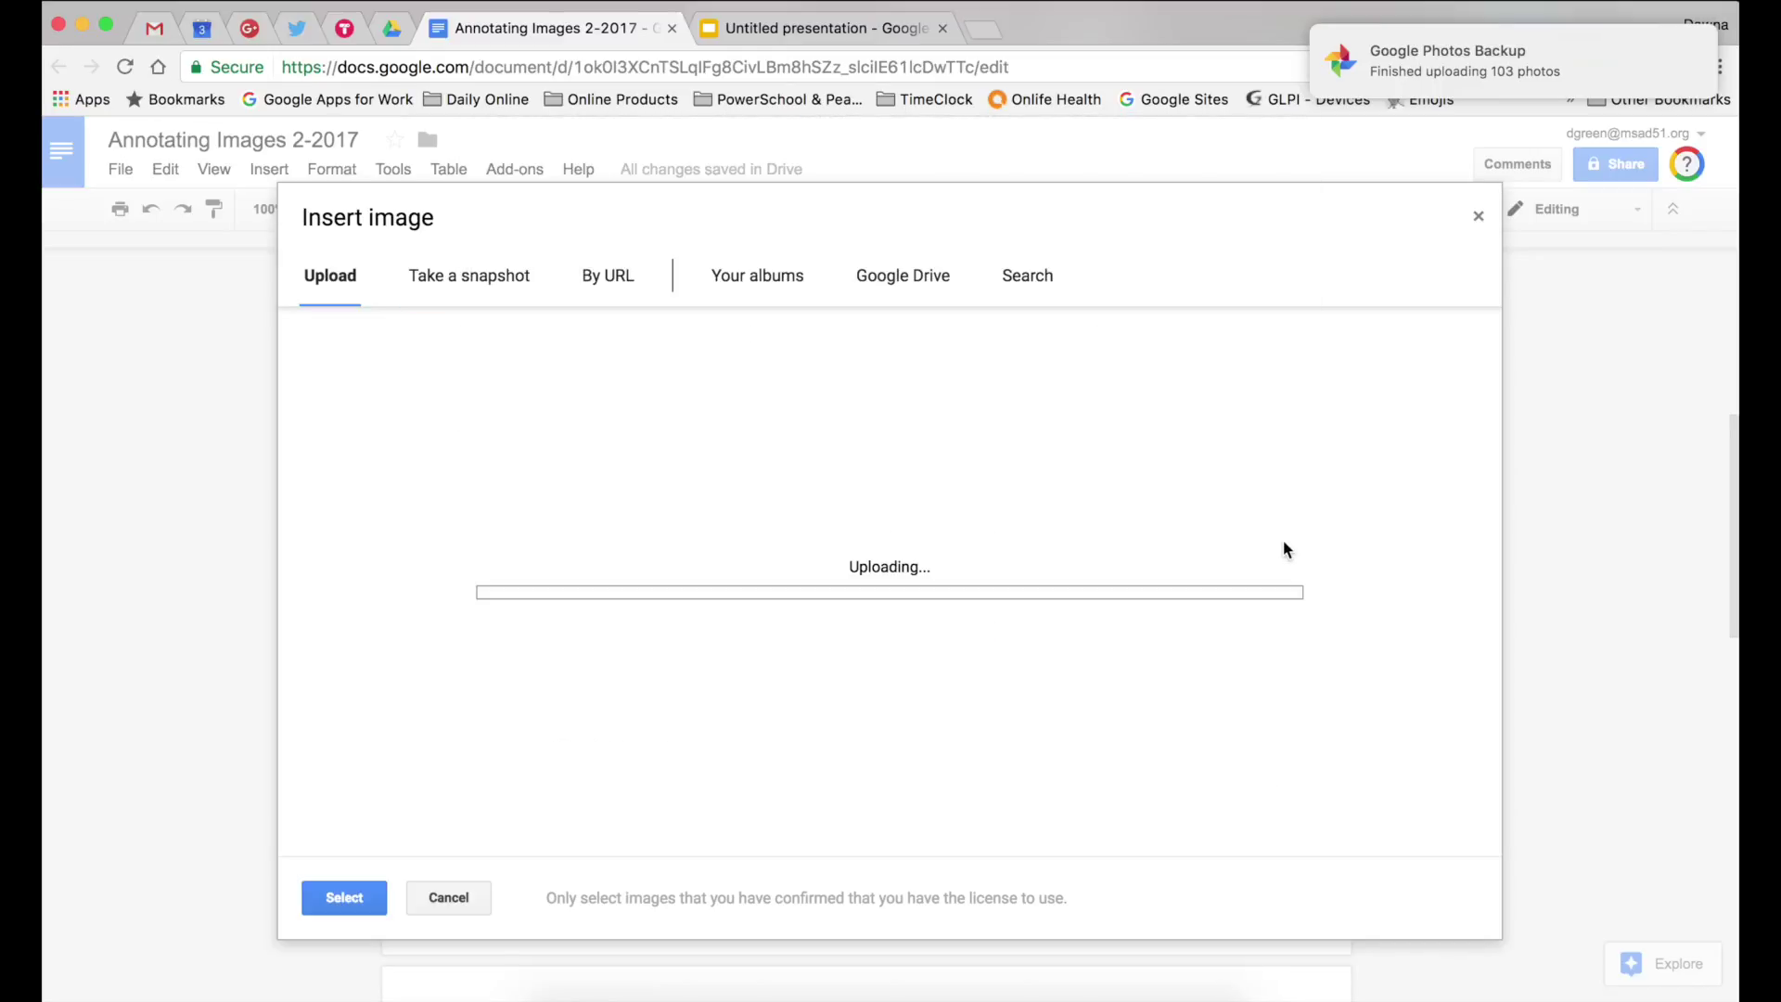